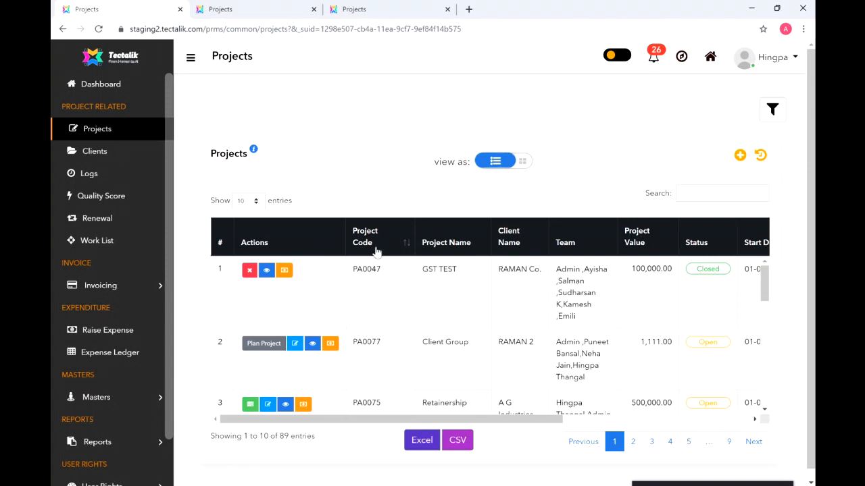
- Browse the Projects table, switch to card view and back to table, and start an Add Project form
{"action": "left_click_drag", "start_coordinate": [392, 420], "coordinate": [612, 418]}
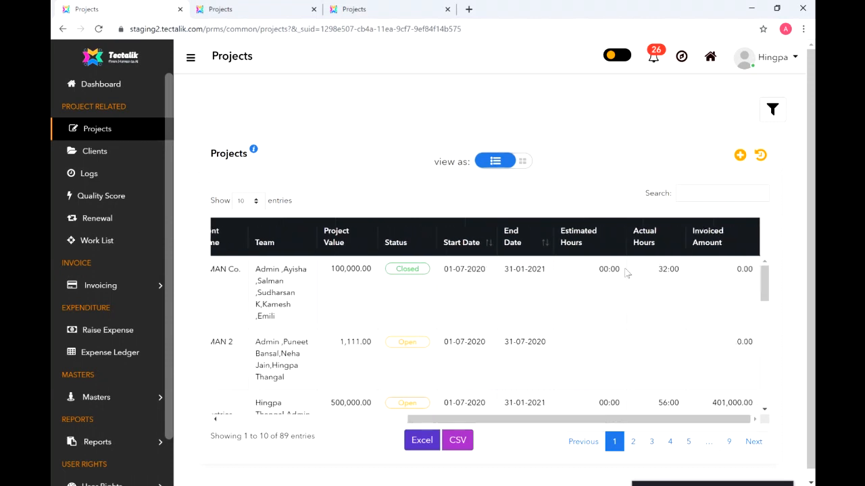
{"action": "left_click_drag", "start_coordinate": [622, 421], "coordinate": [393, 433]}
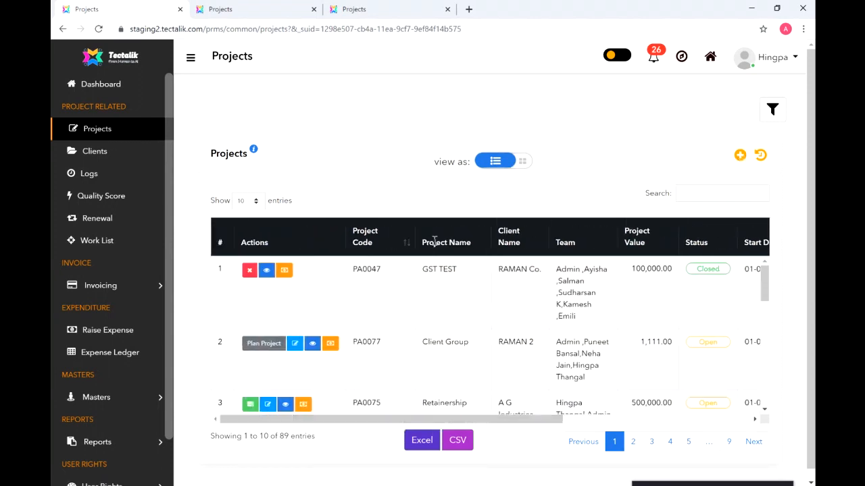
{"action": "left_click", "coordinate": [522, 163]}
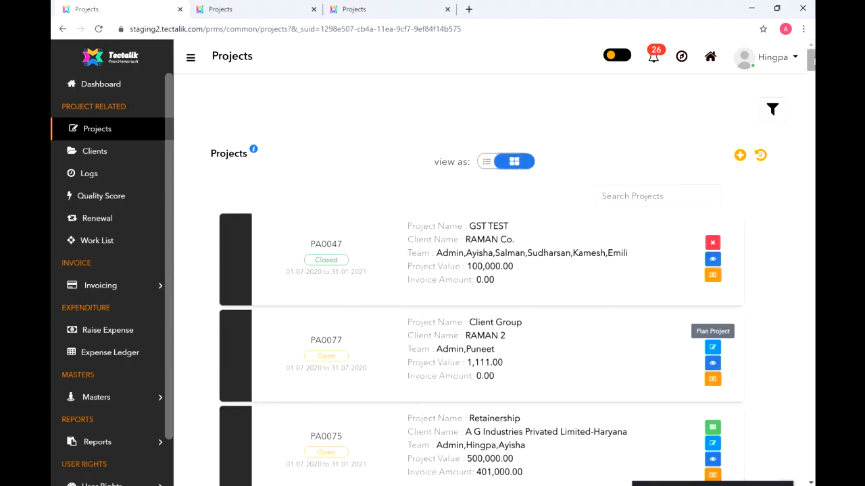
{"action": "scroll", "coordinate": [481, 277], "scroll_direction": "down", "scroll_amount": 20}
{"action": "left_click_drag", "start_coordinate": [812, 194], "coordinate": [809, 39]}
{"action": "left_click", "coordinate": [488, 164]}
{"action": "left_click", "coordinate": [740, 156]}
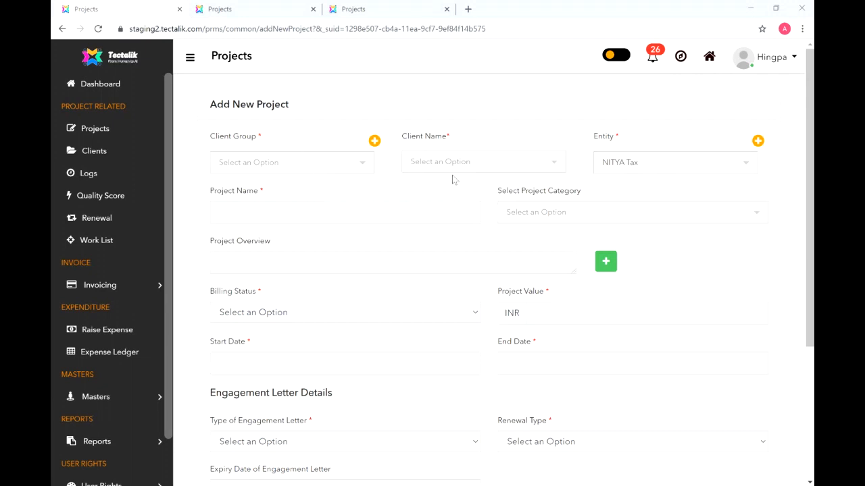
- Choose client group A. G. Premium Steering And Mouldings Private Limited and client A. G. Premium Steering - Tamil Nadu, keeping entity NITYA Tax
{"action": "left_click", "coordinate": [354, 175]}
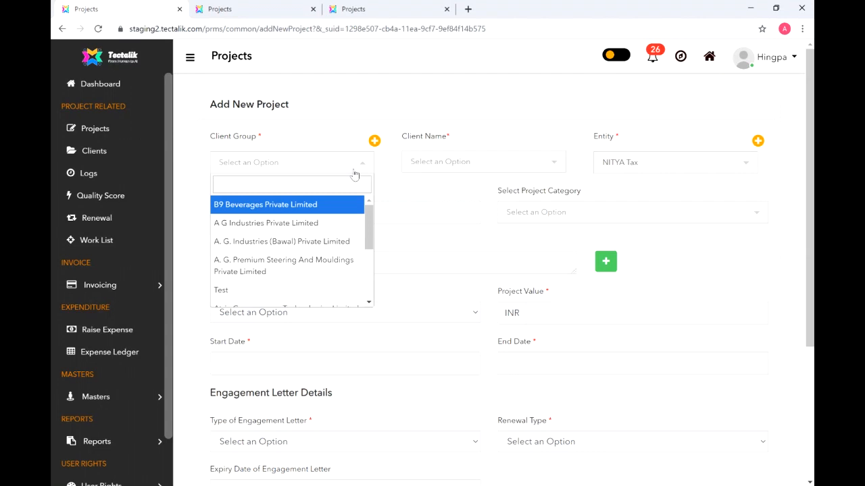
{"action": "left_click", "coordinate": [334, 269]}
{"action": "left_click", "coordinate": [485, 168]}
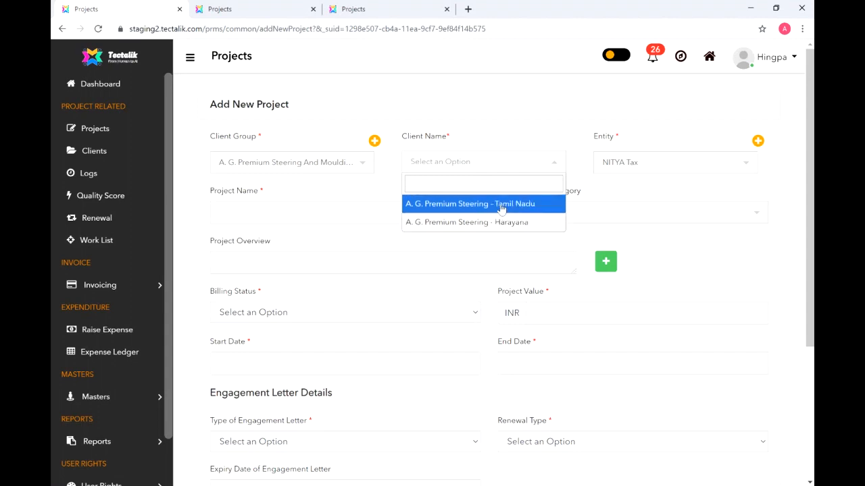
{"action": "left_click", "coordinate": [501, 204]}
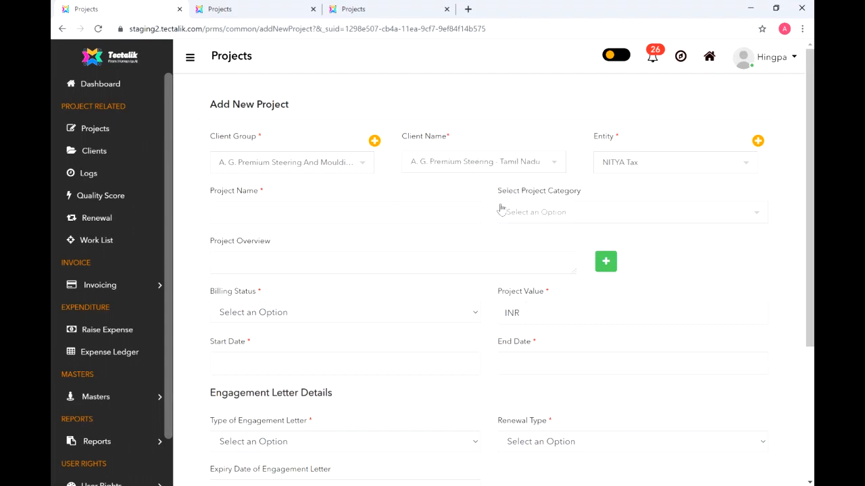
{"action": "left_click", "coordinate": [684, 173]}
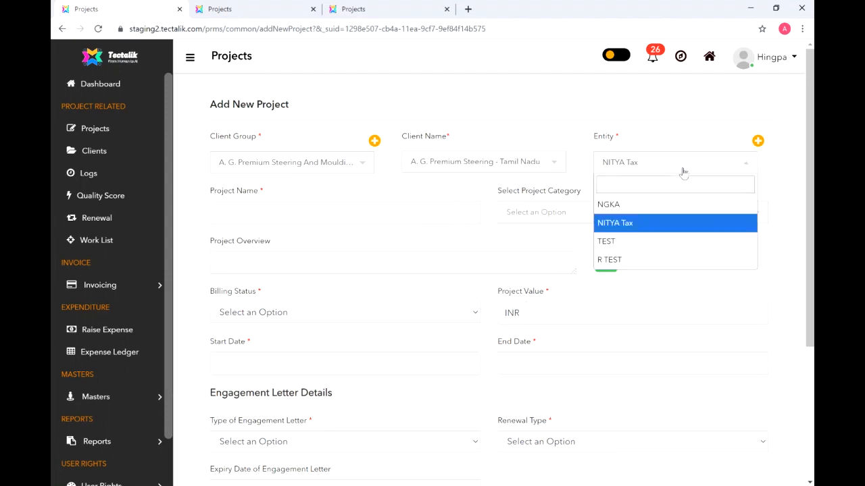
{"action": "left_click", "coordinate": [684, 173]}
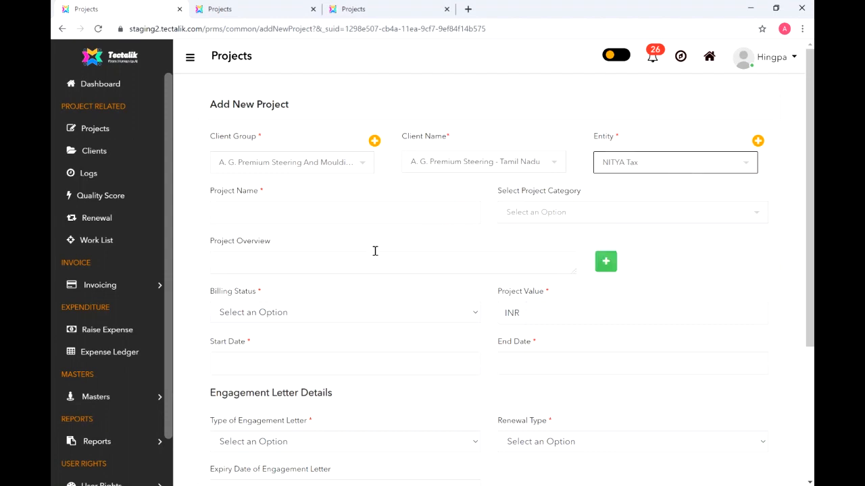
- Name the project 'Retainership' with category Retainership (Compliance)
{"action": "left_click", "coordinate": [367, 212]}
{"action": "type", "text": "Retainership"}
{"action": "left_click", "coordinate": [635, 213]}
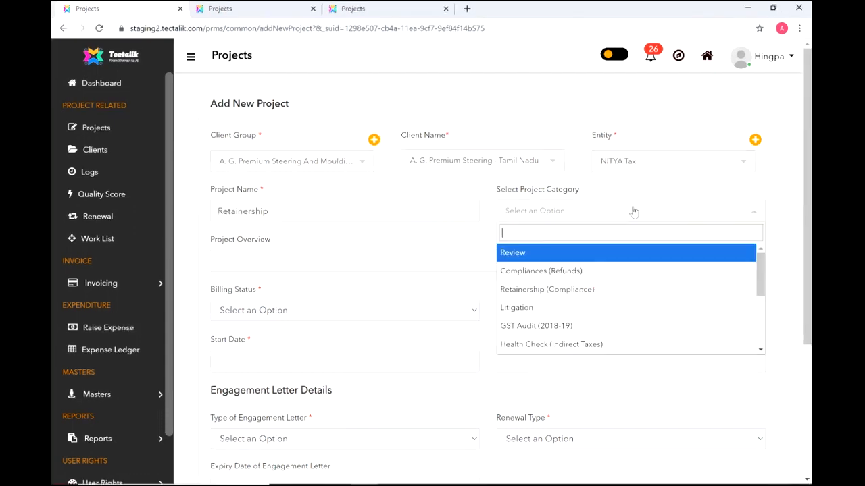
{"action": "scroll", "coordinate": [613, 309], "scroll_direction": "down", "scroll_amount": 1}
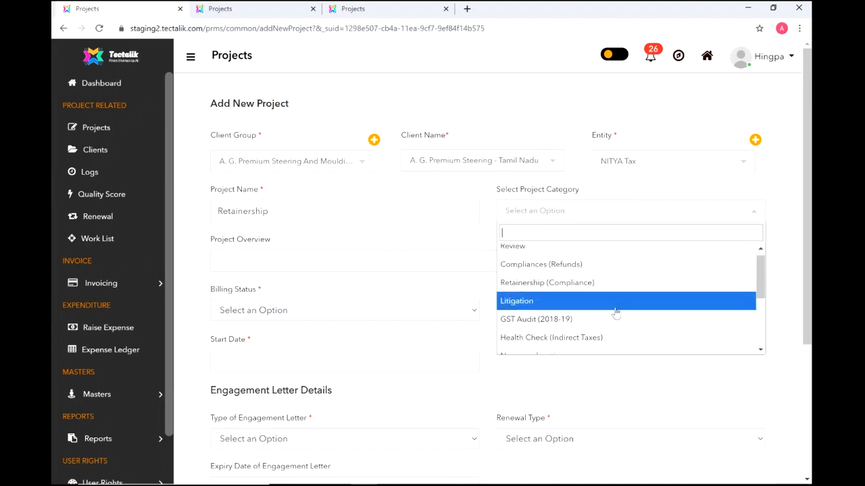
{"action": "left_click", "coordinate": [603, 283]}
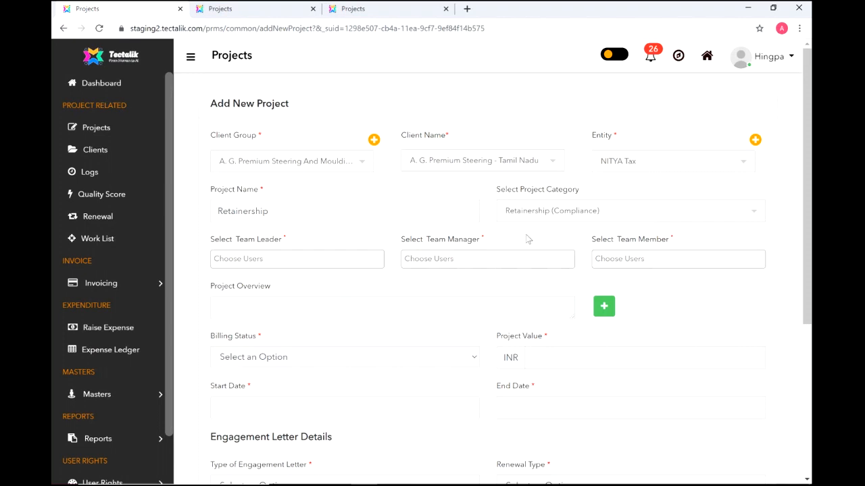
- Assign a team leader, a team manager, and a team member found by searching 'ay'
{"action": "left_click", "coordinate": [287, 259]}
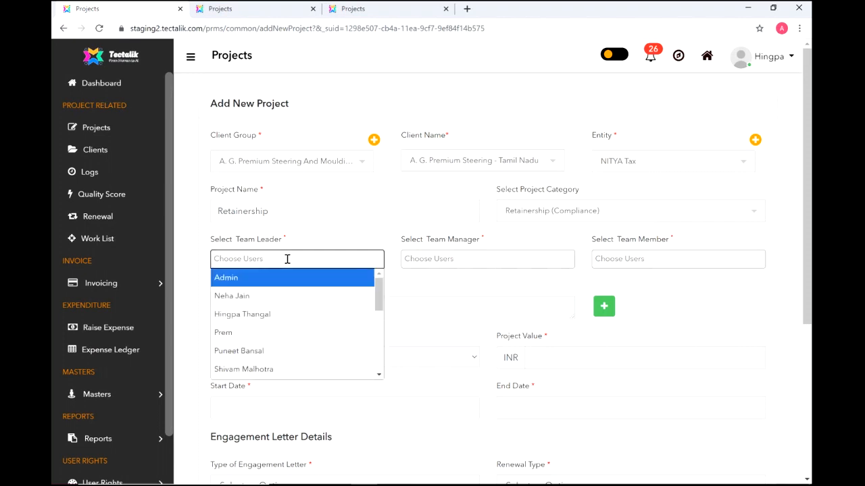
{"action": "left_click", "coordinate": [287, 351]}
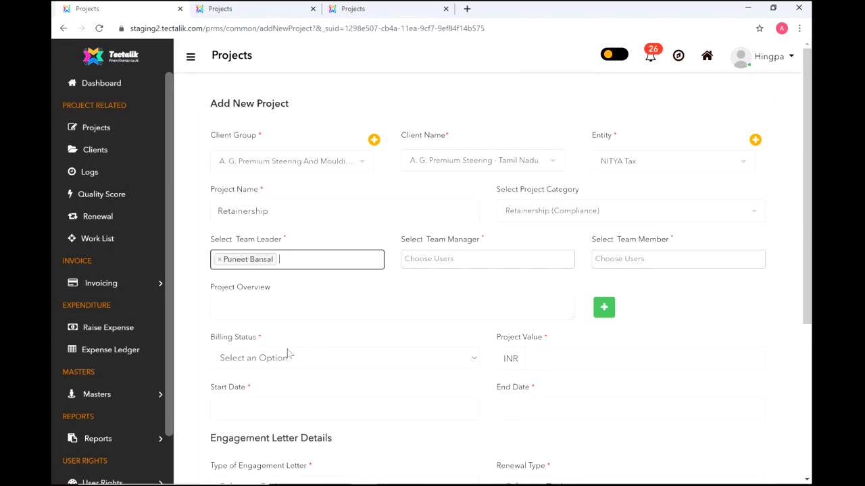
{"action": "left_click", "coordinate": [466, 260]}
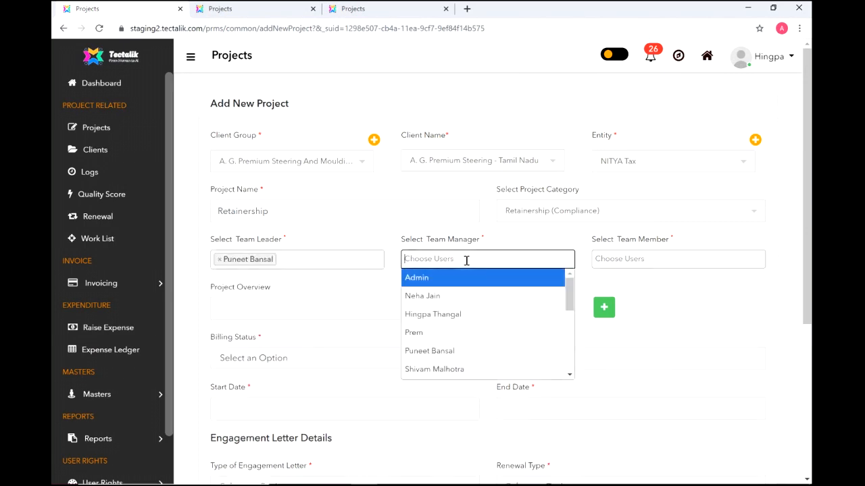
{"action": "left_click", "coordinate": [473, 314]}
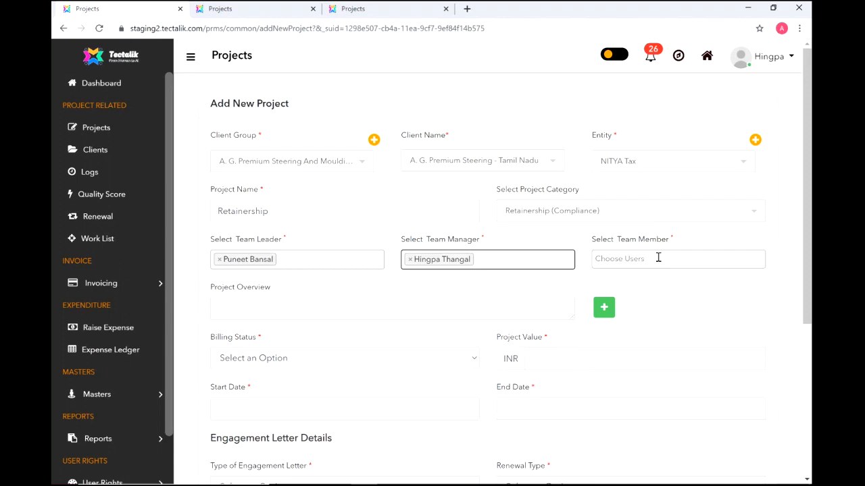
{"action": "left_click", "coordinate": [658, 258]}
{"action": "type", "text": "ay"}
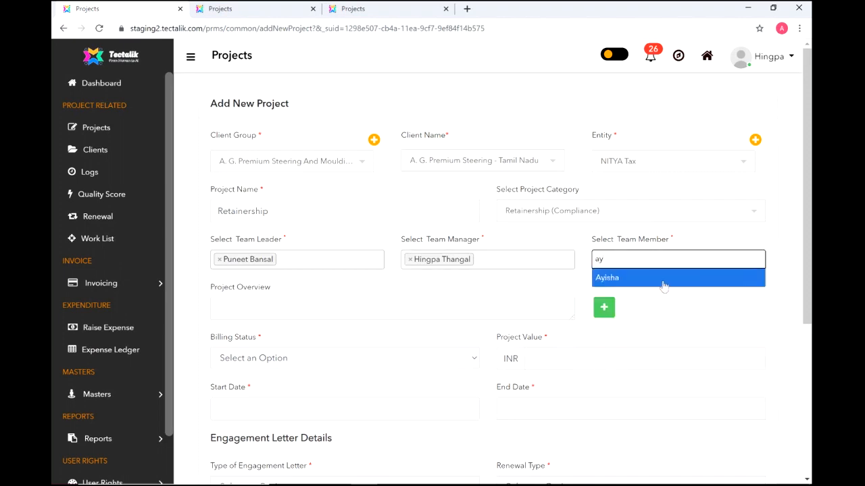
{"action": "key", "text": "BackSpace"}
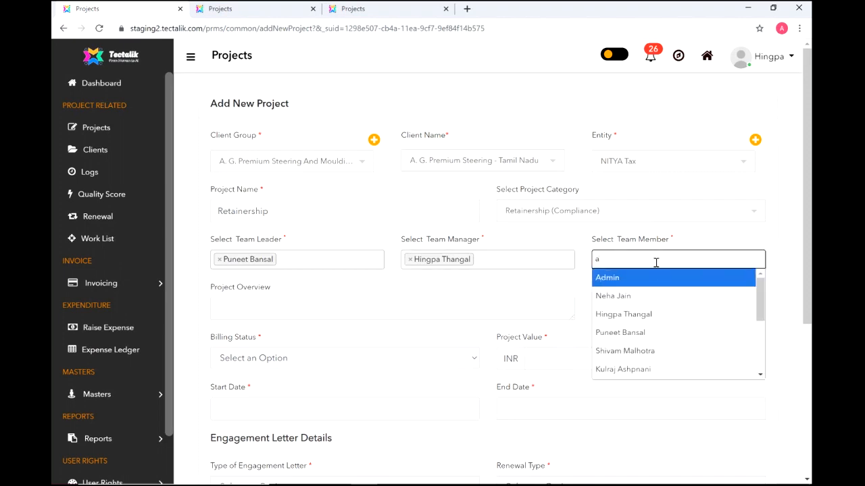
{"action": "key", "text": "BackSpace"}
{"action": "type", "text": "ay"}
{"action": "left_click", "coordinate": [664, 279]}
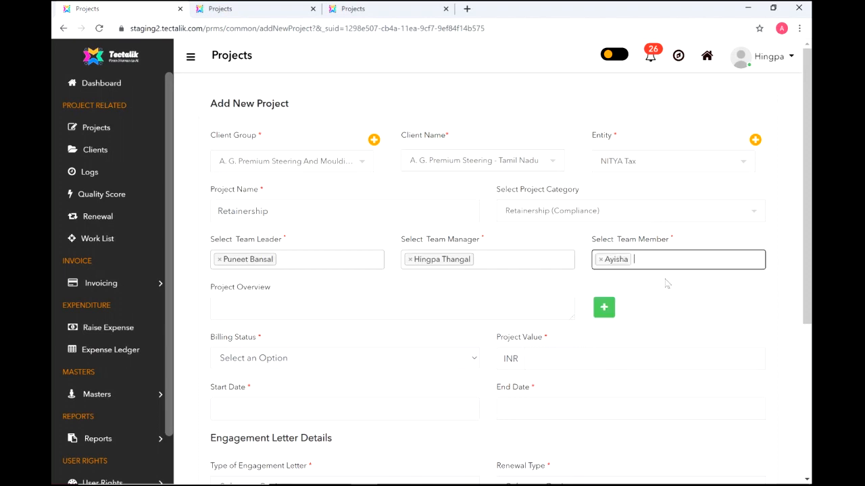
- Enter two Project Overview lines, 'De' and 'Description of the project 2'
{"action": "left_click", "coordinate": [337, 309]}
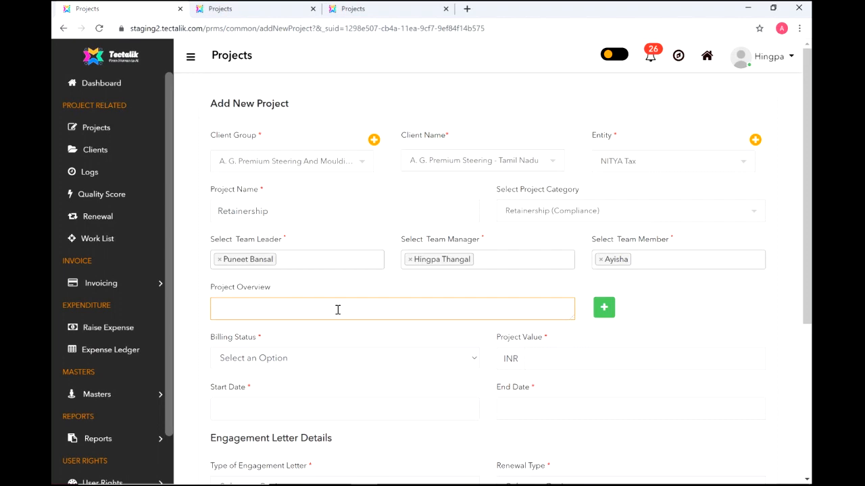
{"action": "type", "text": "Description of the project"}
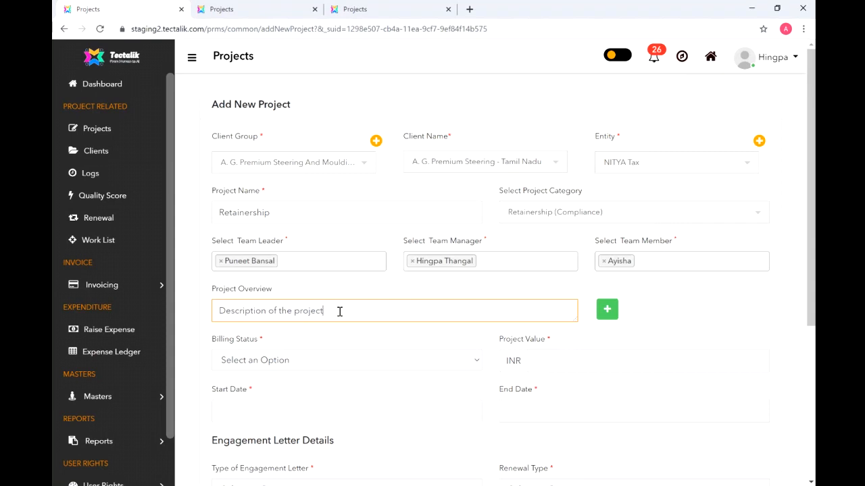
{"action": "left_click", "coordinate": [605, 312]}
{"action": "left_click", "coordinate": [462, 341]}
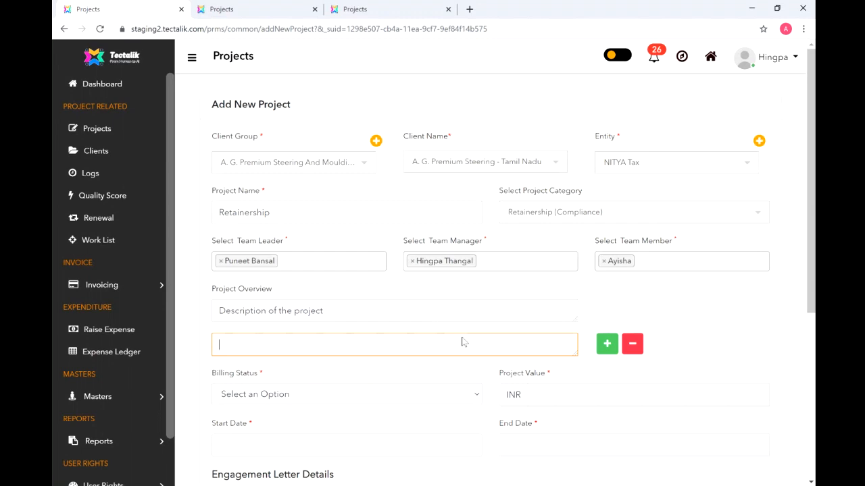
{"action": "type", "text": "Description of the project 2"}
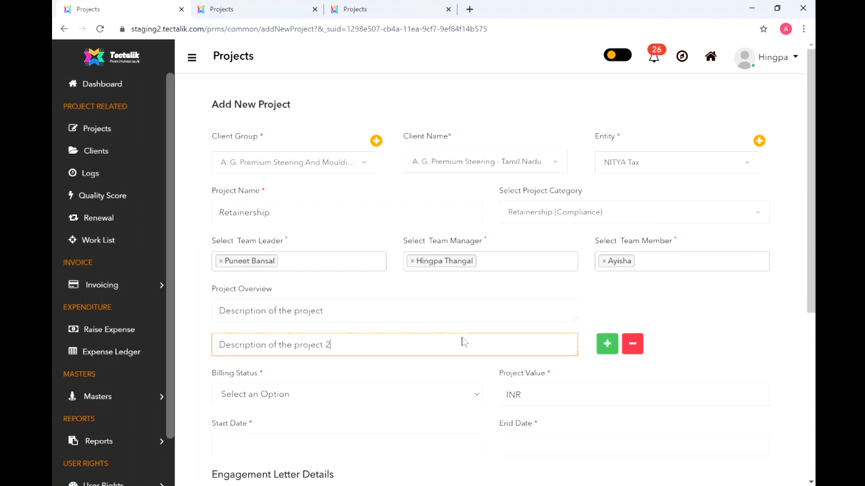
{"action": "scroll", "coordinate": [500, 247], "scroll_direction": "down", "scroll_amount": 3}
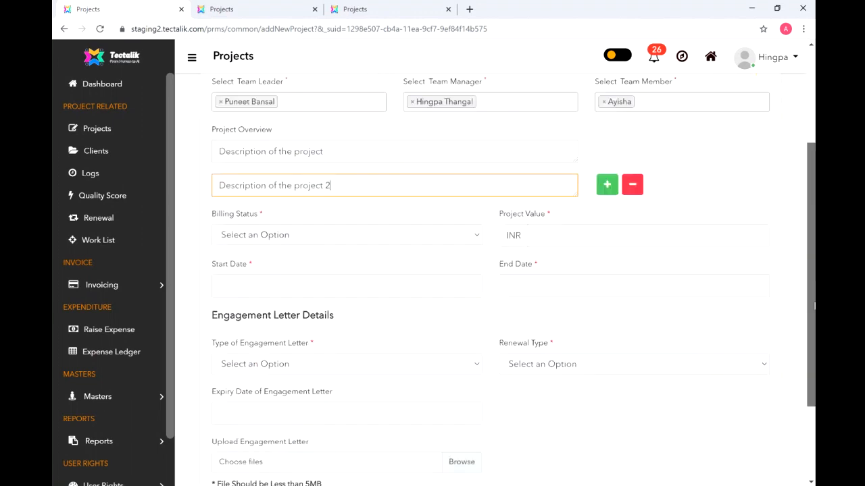
- Set the billing status to Billable with a project value of 0
{"action": "left_click", "coordinate": [446, 188]}
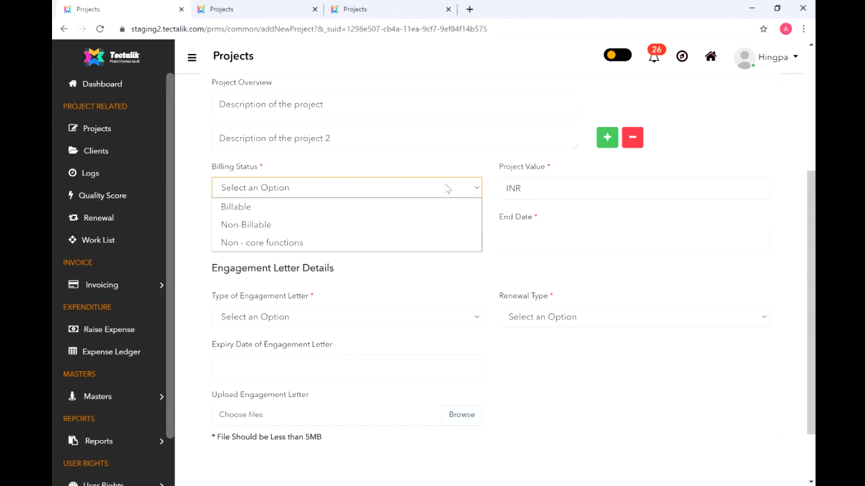
{"action": "left_click", "coordinate": [446, 189]}
{"action": "left_click", "coordinate": [470, 193]}
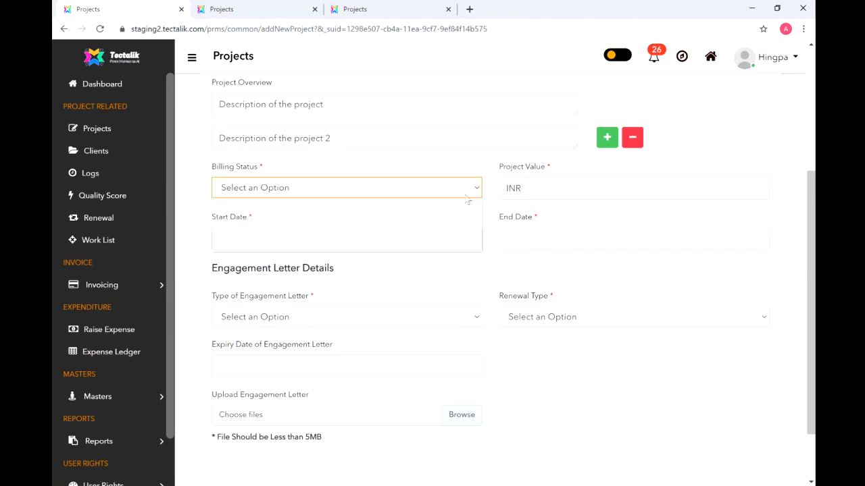
{"action": "left_click", "coordinate": [415, 227]}
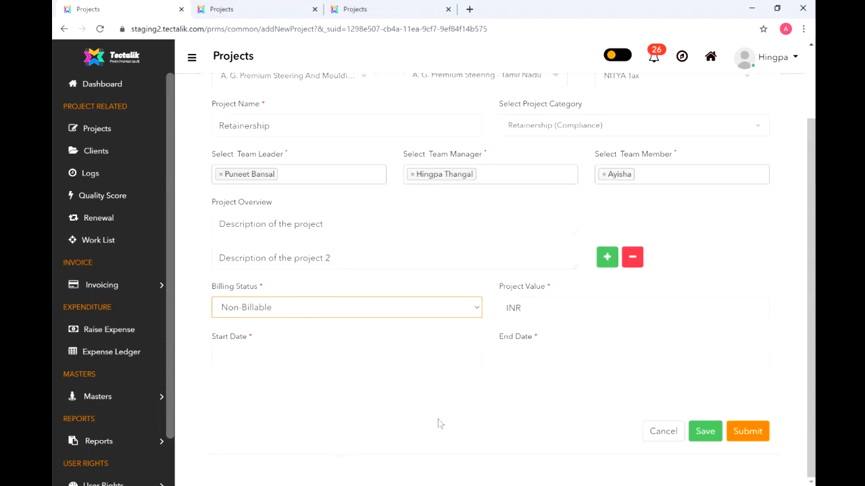
{"action": "left_click", "coordinate": [575, 310]}
{"action": "type", "text": "0"}
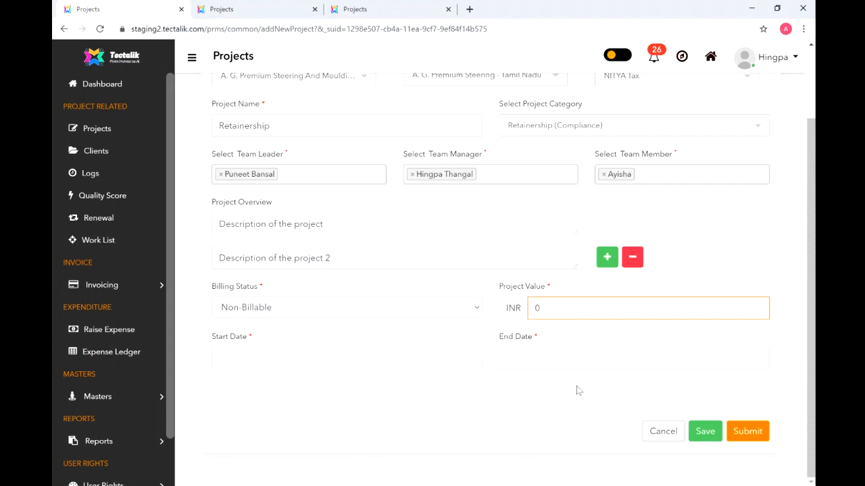
{"action": "left_click", "coordinate": [457, 308]}
{"action": "left_click", "coordinate": [442, 328]}
- Pick 10 August 2020 as start date and 31 March 2021 as end date
{"action": "scroll", "coordinate": [438, 330], "scroll_direction": "down", "scroll_amount": 2}
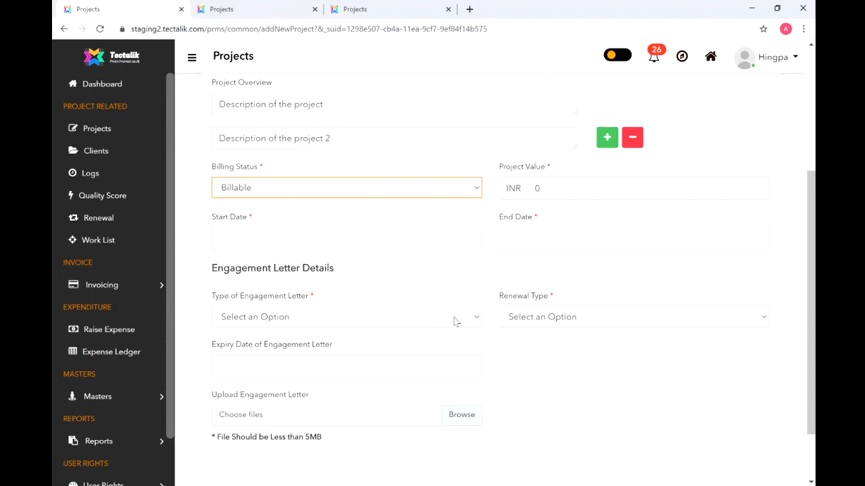
{"action": "left_click", "coordinate": [410, 238]}
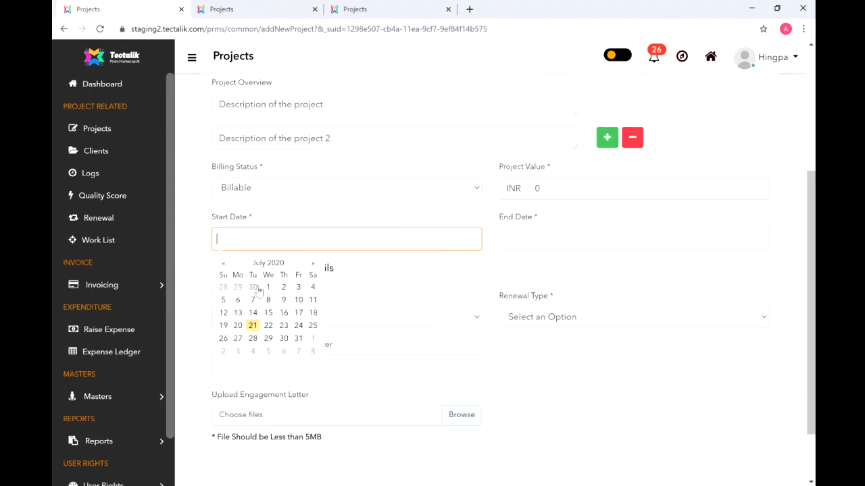
{"action": "left_click", "coordinate": [315, 265]}
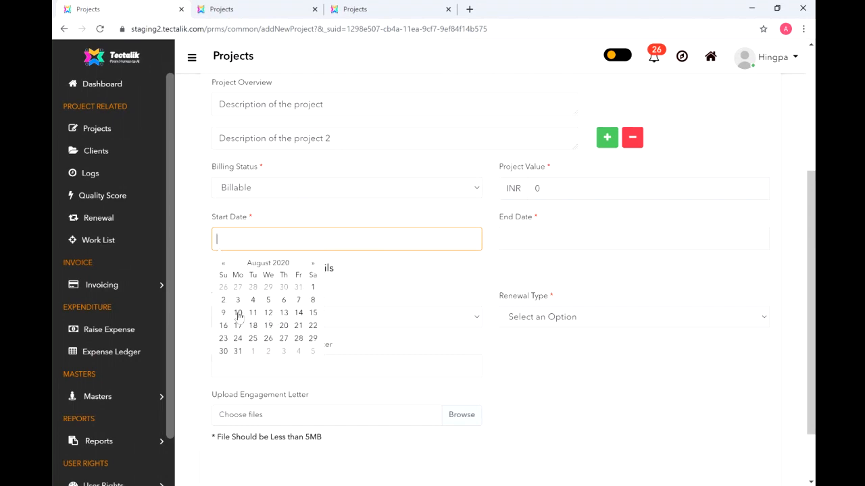
{"action": "left_click", "coordinate": [238, 313]}
{"action": "left_click", "coordinate": [565, 240]}
{"action": "left_click", "coordinate": [600, 125]}
{"action": "left_click", "coordinate": [600, 125]}
{"action": "left_click", "coordinate": [600, 125]}
{"action": "left_click", "coordinate": [600, 125]}
{"action": "left_click", "coordinate": [600, 125]}
{"action": "left_click", "coordinate": [599, 125]}
{"action": "left_click", "coordinate": [600, 125]}
{"action": "left_click", "coordinate": [600, 125]}
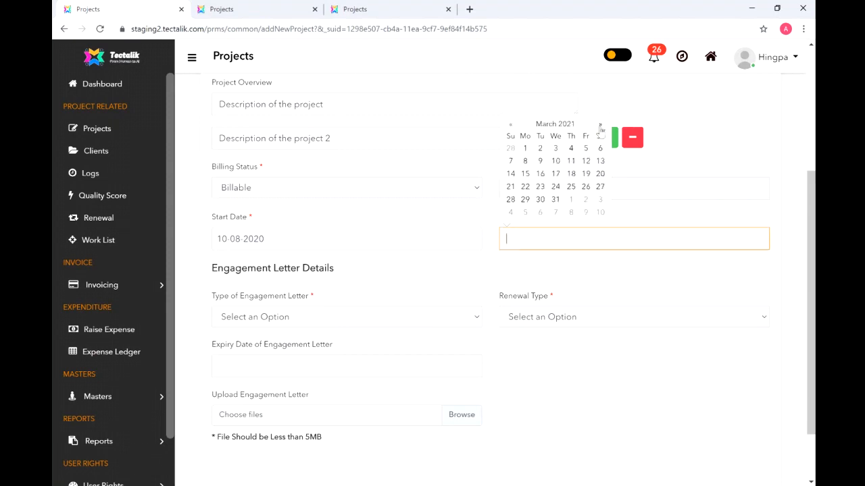
{"action": "left_click", "coordinate": [556, 200]}
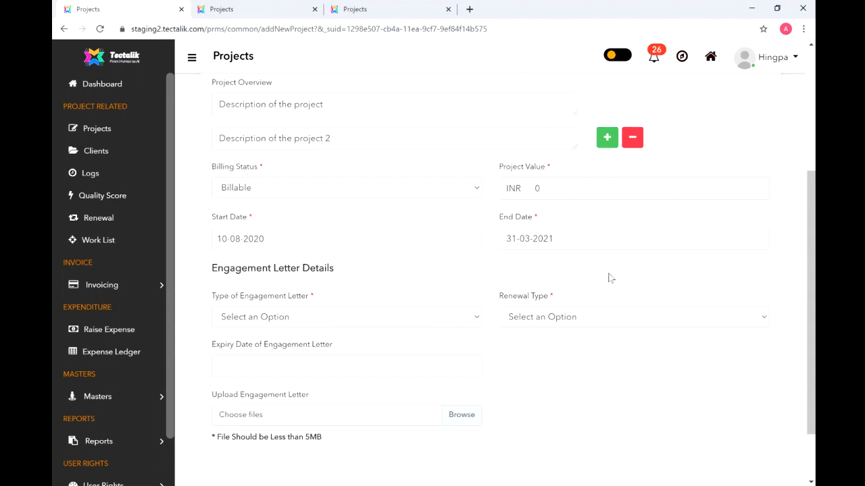
- Set the engagement letter type to Open Ended, giving renewal type Renewable
{"action": "left_click", "coordinate": [452, 321]}
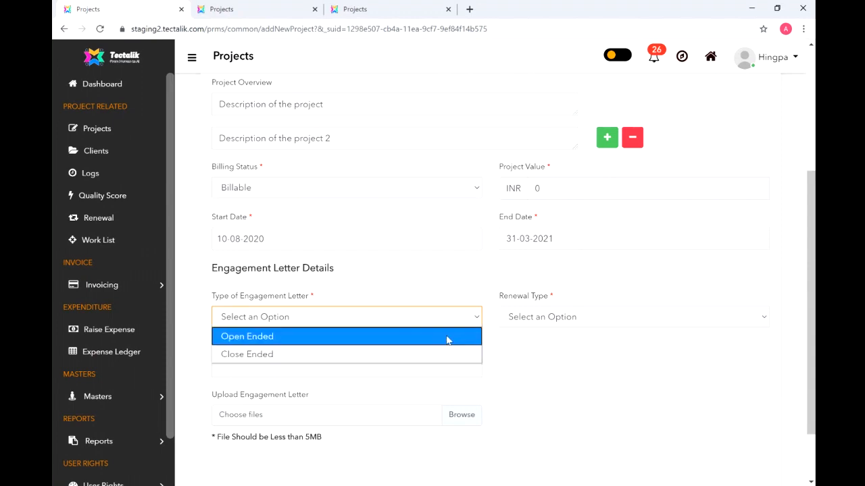
{"action": "left_click", "coordinate": [446, 337]}
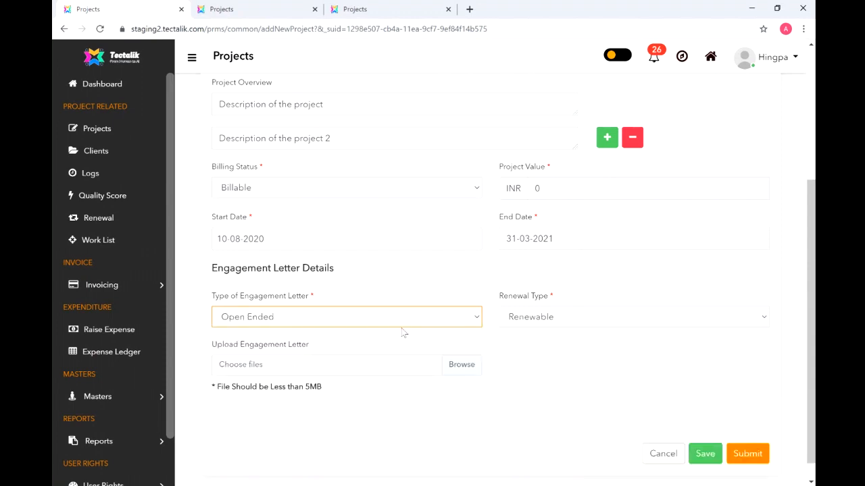
{"action": "left_click", "coordinate": [679, 331]}
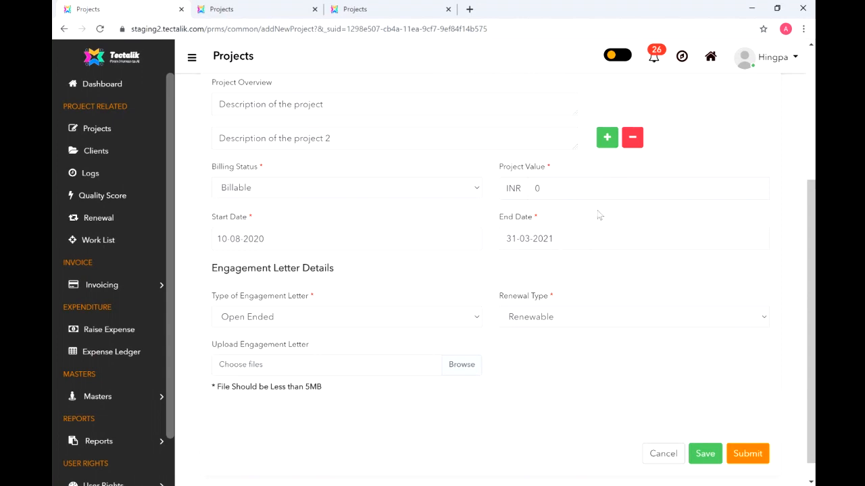
- Upload Website changes.docx as the engagement letter and collapse the sidebar to icons
{"action": "left_click", "coordinate": [468, 369]}
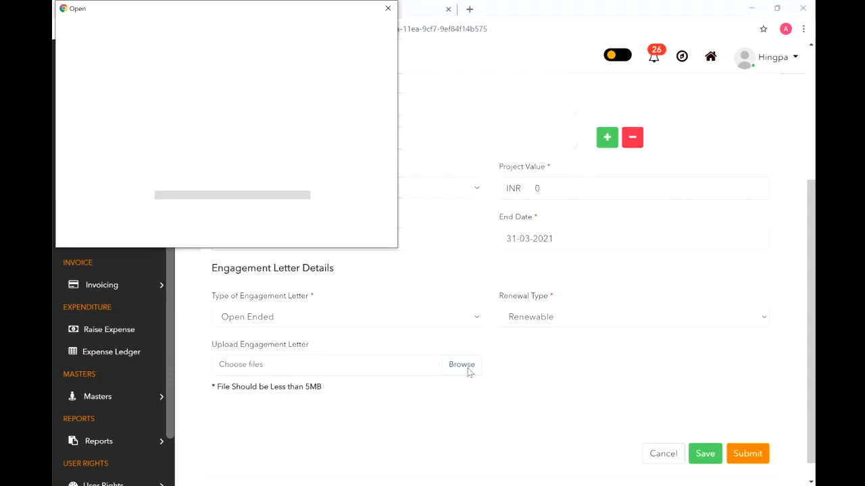
{"action": "left_click", "coordinate": [227, 165]}
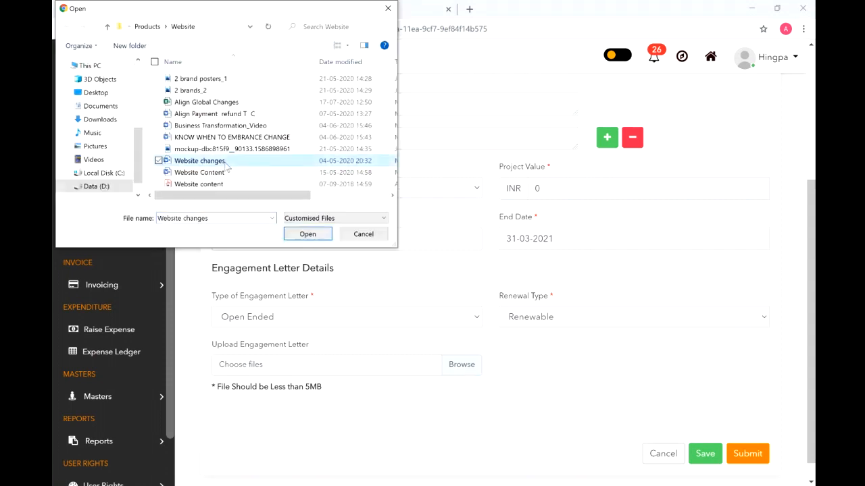
{"action": "double_click", "coordinate": [227, 166]}
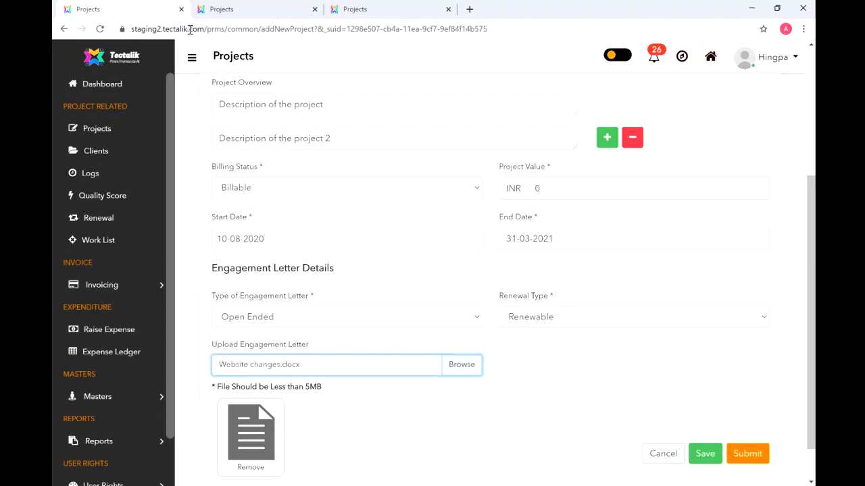
{"action": "left_click", "coordinate": [196, 59]}
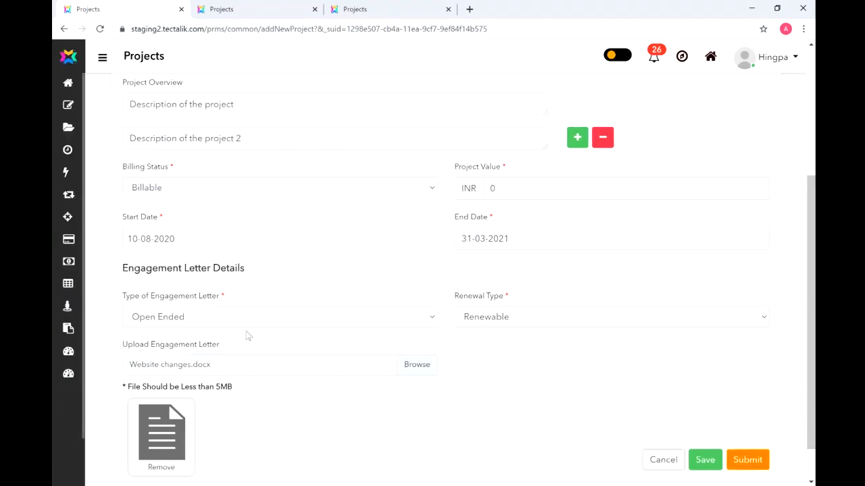
{"action": "scroll", "coordinate": [811, 304], "scroll_direction": "down", "scroll_amount": 2}
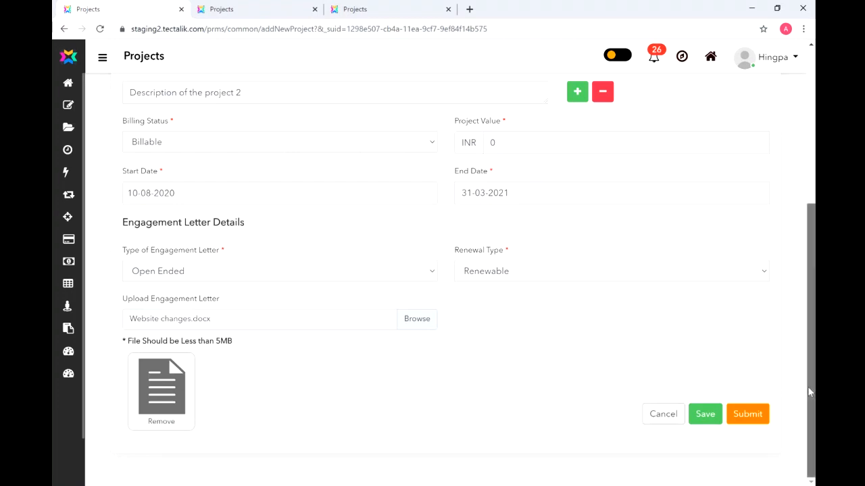
{"action": "scroll", "coordinate": [810, 391], "scroll_direction": "up", "scroll_amount": 4}
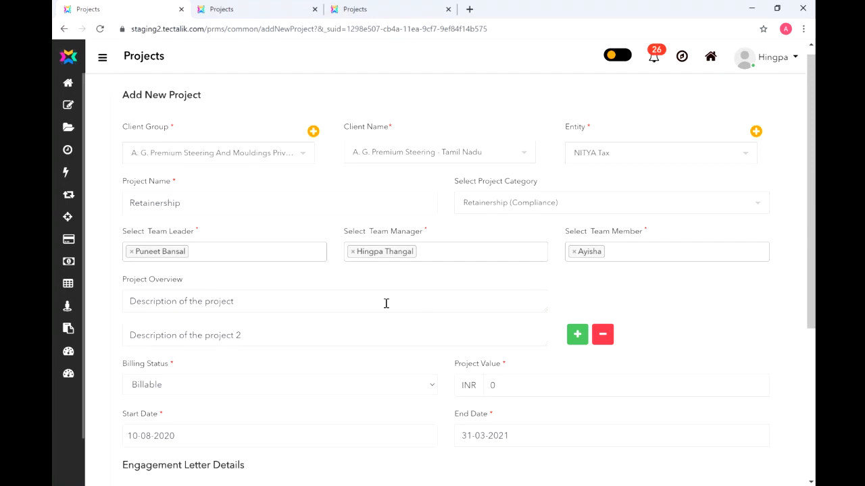
{"action": "left_click_drag", "start_coordinate": [812, 216], "coordinate": [812, 338]}
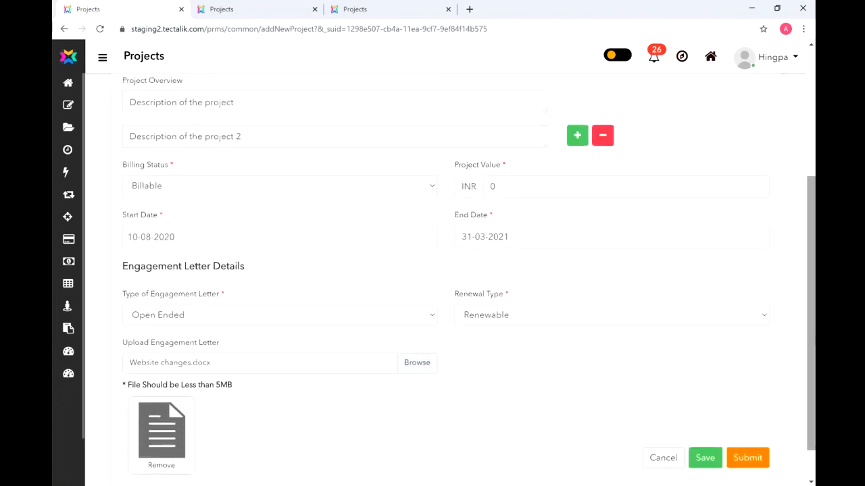
- Change the engagement letter to Close Ended with renewal type Renewable
{"action": "left_click", "coordinate": [419, 320]}
{"action": "left_click", "coordinate": [396, 353]}
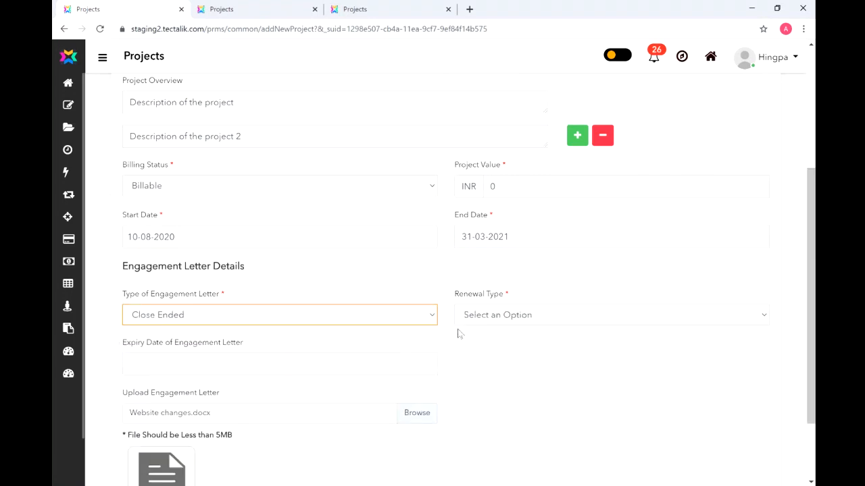
{"action": "left_click", "coordinate": [596, 318]}
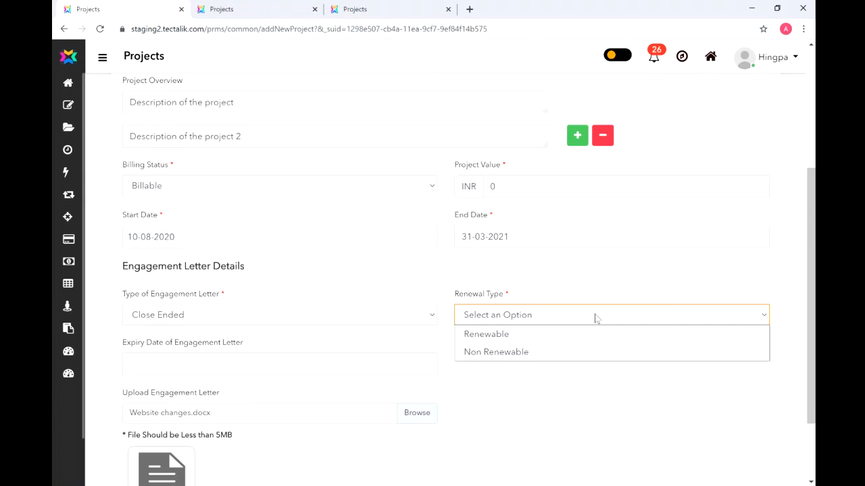
{"action": "left_click", "coordinate": [591, 352]}
{"action": "left_click", "coordinate": [357, 363]}
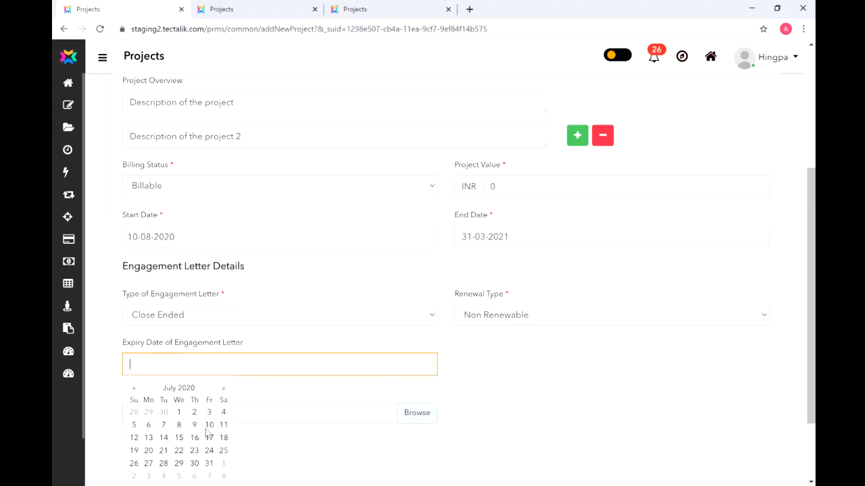
{"action": "left_click", "coordinate": [448, 366]}
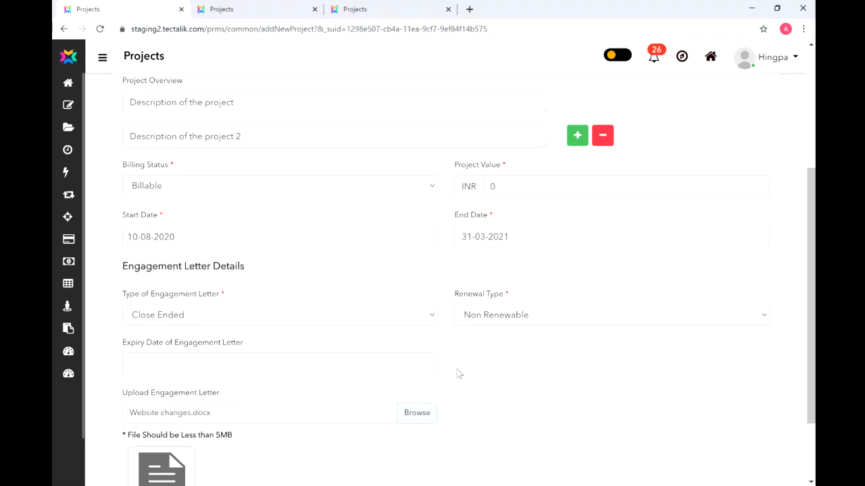
{"action": "left_click", "coordinate": [612, 313]}
{"action": "left_click", "coordinate": [601, 340]}
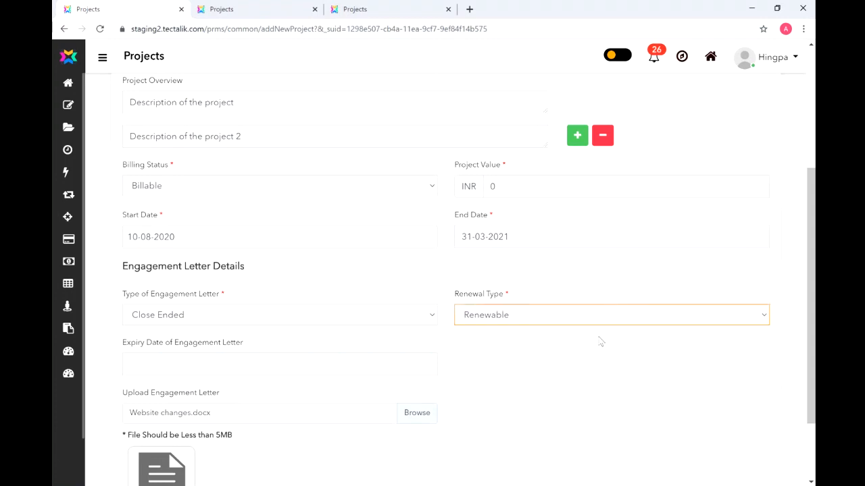
- Set the engagement letter expiry date to 31 March 2021
{"action": "left_click", "coordinate": [328, 368]}
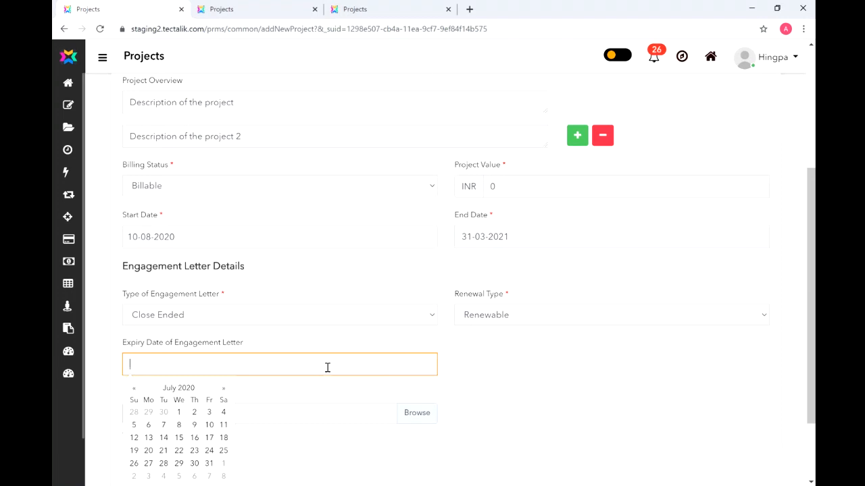
{"action": "left_click", "coordinate": [222, 389]}
{"action": "left_click", "coordinate": [223, 389]}
{"action": "left_click", "coordinate": [223, 389]}
{"action": "left_click", "coordinate": [223, 389]}
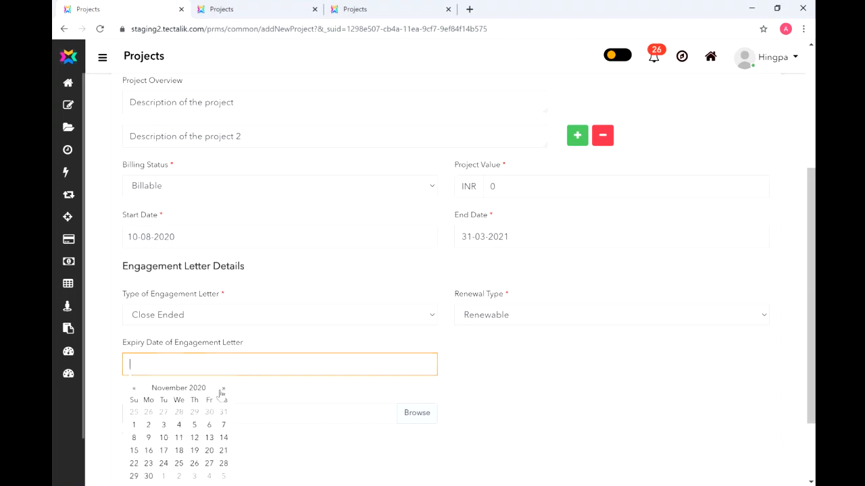
{"action": "left_click", "coordinate": [223, 389]}
{"action": "left_click", "coordinate": [223, 389]}
{"action": "left_click", "coordinate": [223, 389]}
{"action": "left_click", "coordinate": [223, 390]}
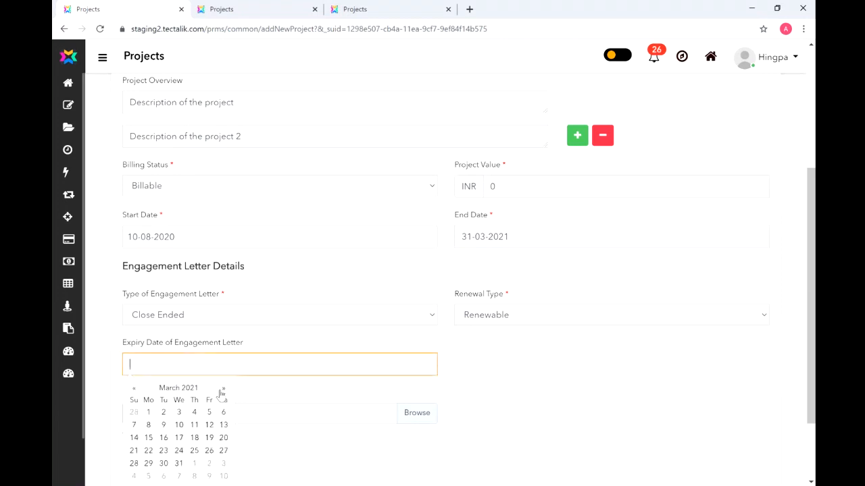
{"action": "left_click", "coordinate": [179, 463]}
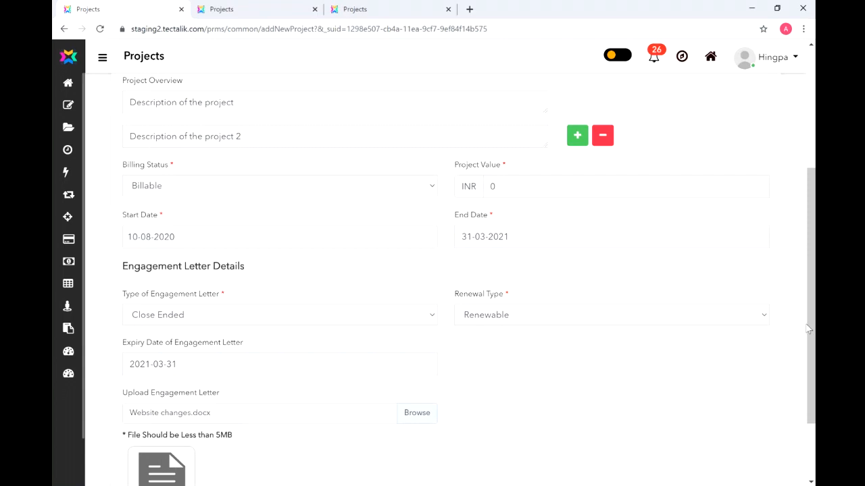
- Save the project, replacing the rejected zero value with a Project Value of 500000
{"action": "scroll", "coordinate": [808, 327], "scroll_direction": "down", "scroll_amount": 1}
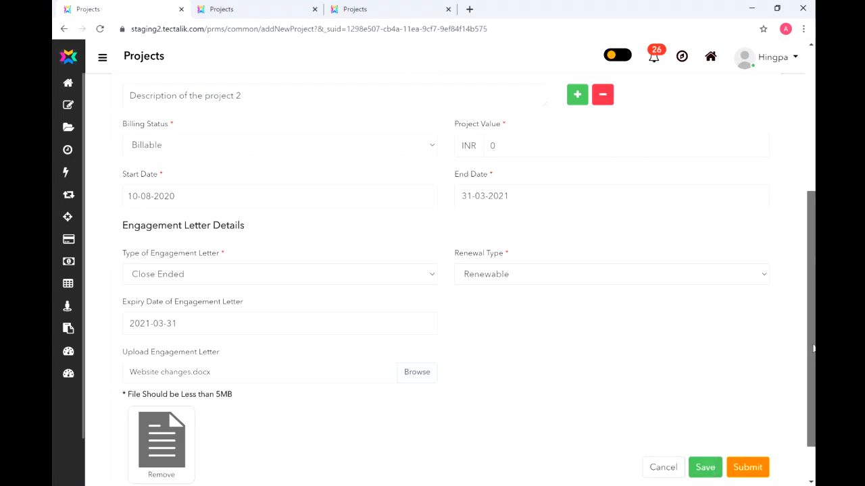
{"action": "scroll", "coordinate": [686, 446], "scroll_direction": "down", "scroll_amount": 1}
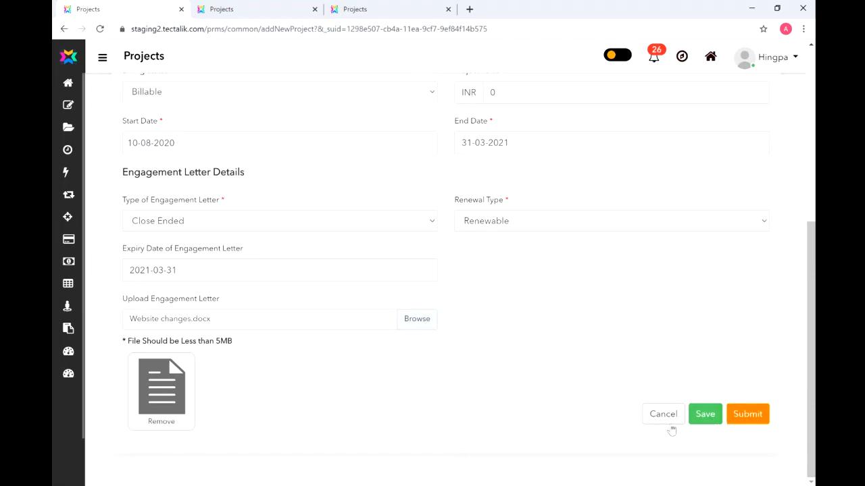
{"action": "left_click", "coordinate": [705, 415]}
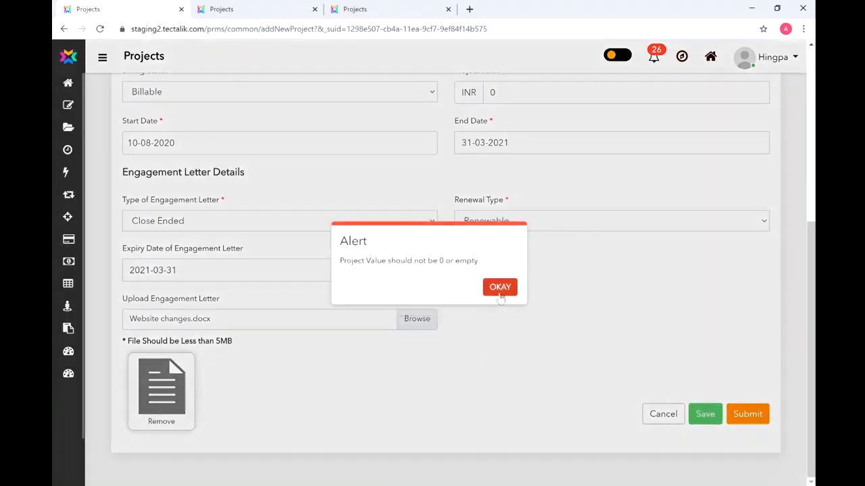
{"action": "left_click", "coordinate": [500, 288]}
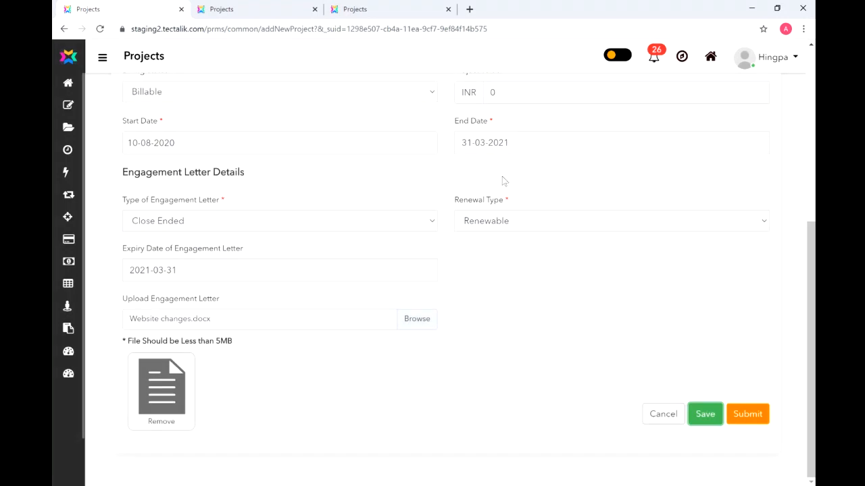
{"action": "left_click", "coordinate": [499, 93]}
{"action": "key", "text": "BackSpace"}
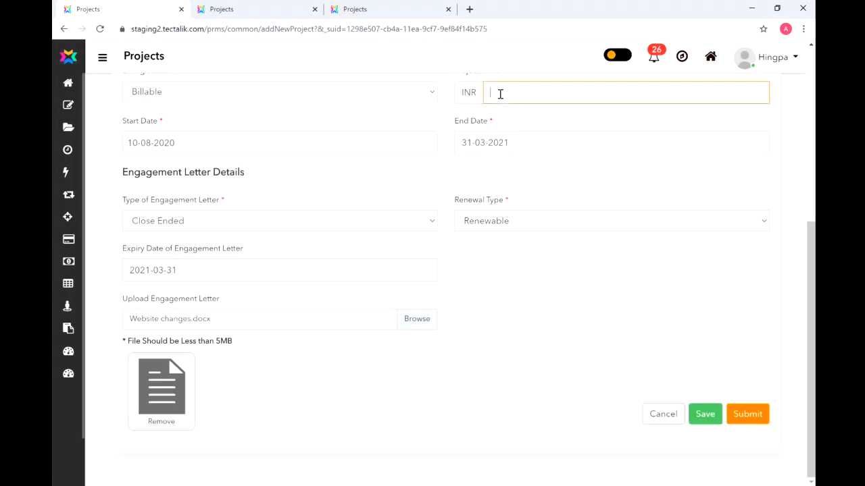
{"action": "type", "text": "500000"}
{"action": "left_click", "coordinate": [705, 417]}
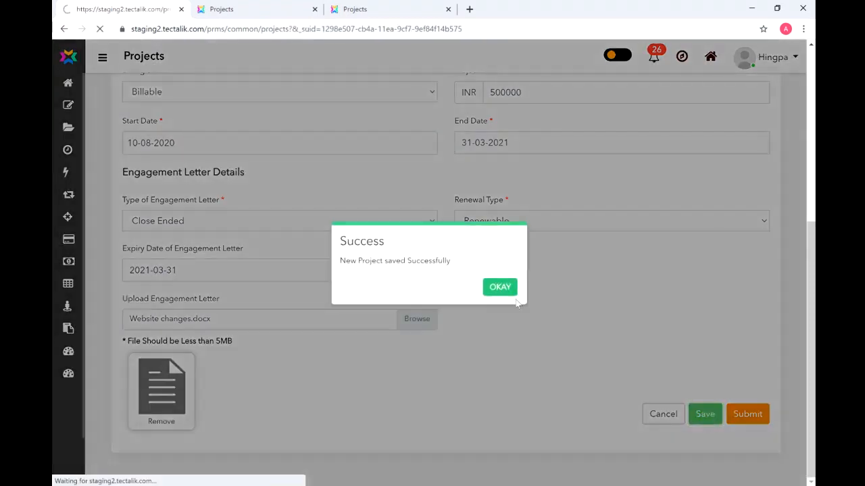
{"action": "left_click", "coordinate": [503, 288]}
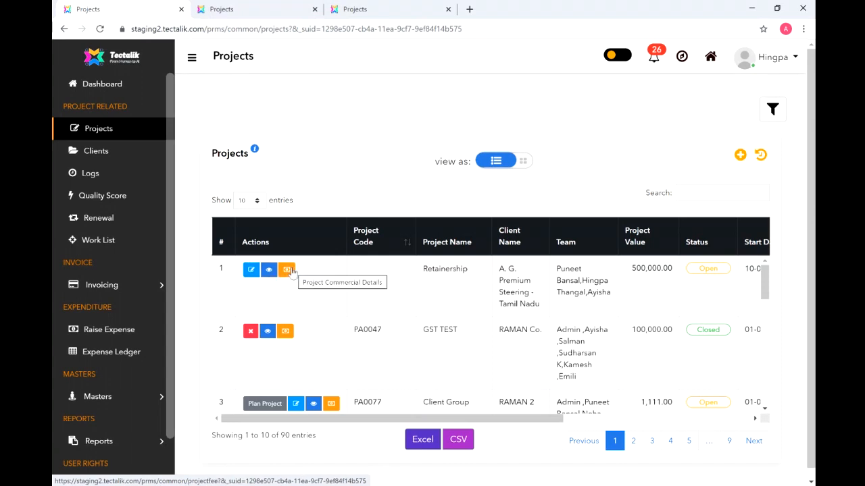
- Edit the Retainership project from row 1 of the Projects table
{"action": "left_click", "coordinate": [251, 273]}
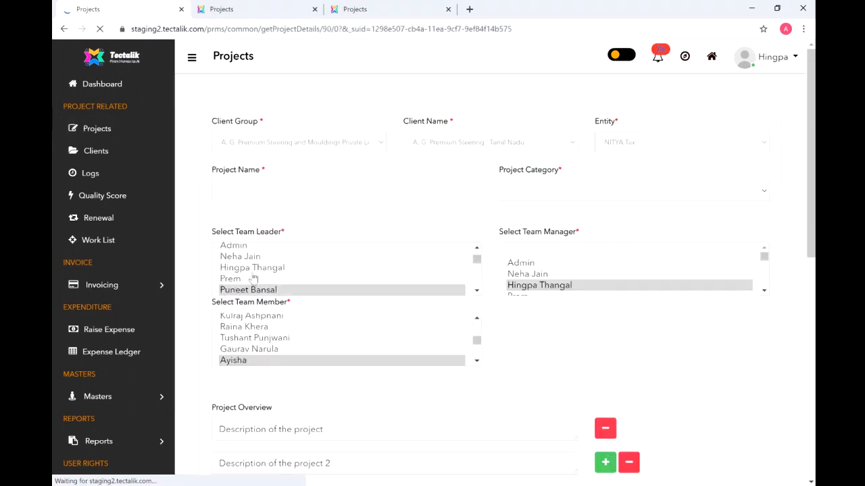
- Change the Project Value from 500000.00 to 600000
{"action": "left_click_drag", "start_coordinate": [811, 208], "coordinate": [799, 340]}
{"action": "left_click_drag", "start_coordinate": [297, 221], "coordinate": [217, 236]}
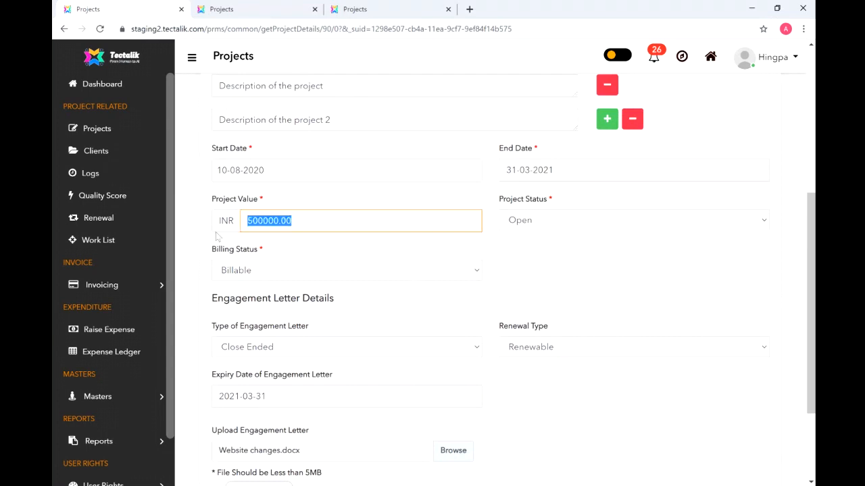
{"action": "type", "text": "600000"}
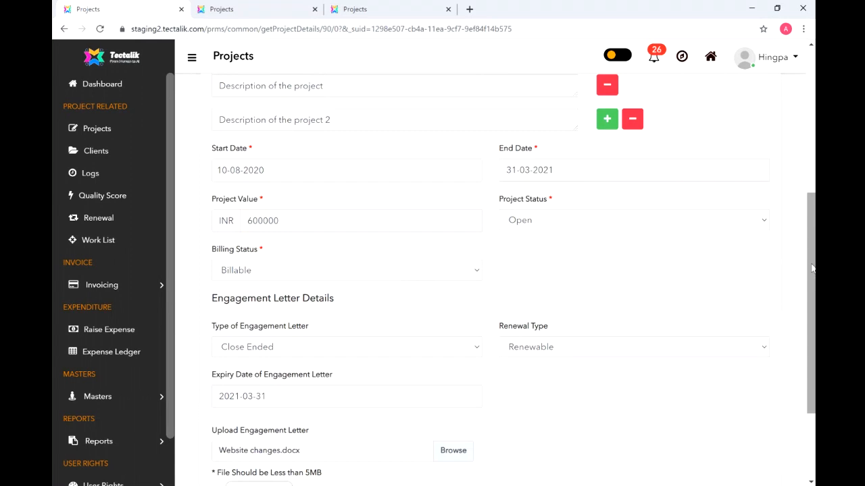
- Attach '2 brands_2' as a further engagement letter and submit the project
{"action": "scroll", "coordinate": [734, 290], "scroll_direction": "down", "scroll_amount": 3}
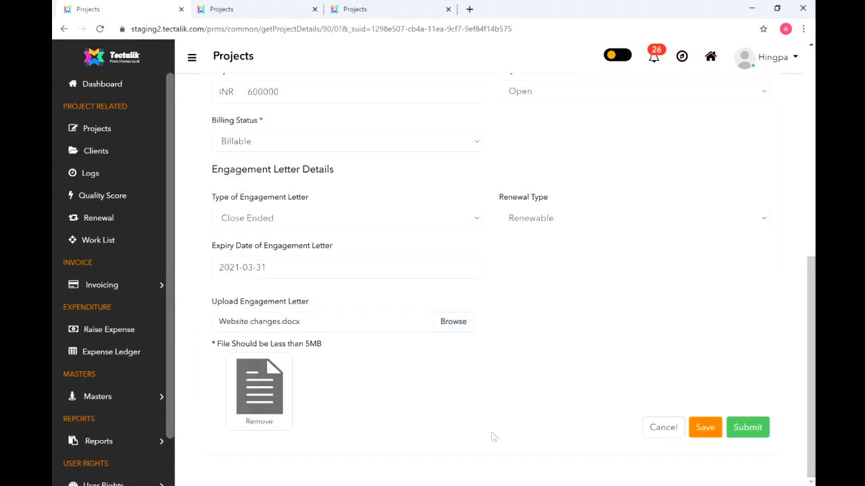
{"action": "left_click", "coordinate": [465, 323]}
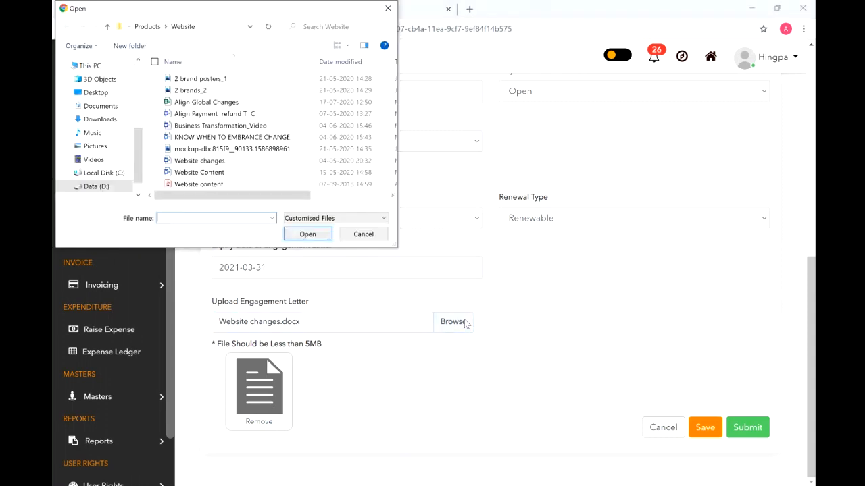
{"action": "double_click", "coordinate": [234, 91]}
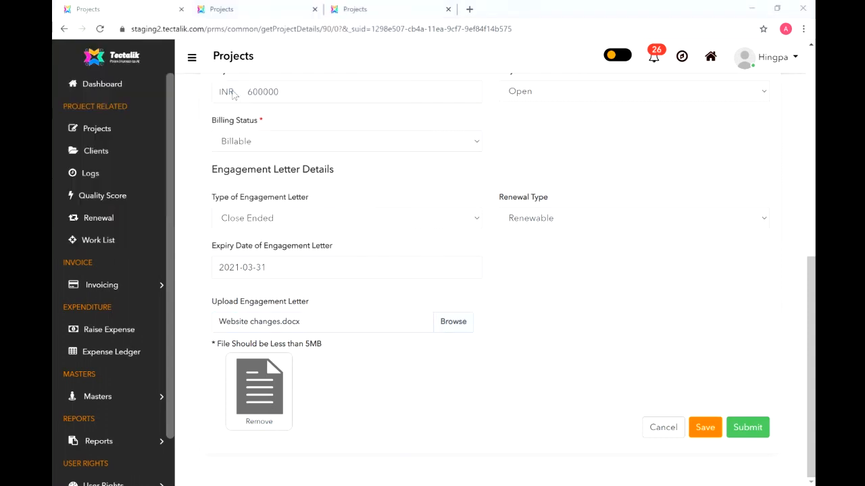
{"action": "left_click", "coordinate": [747, 429]}
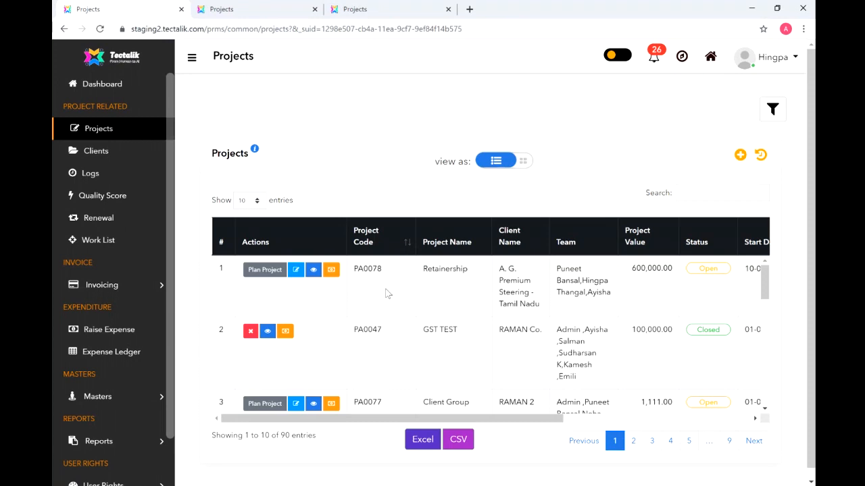
- Open the PA0078 Retainership fee page with Fixed Fee as the invoice method
{"action": "left_click", "coordinate": [331, 271]}
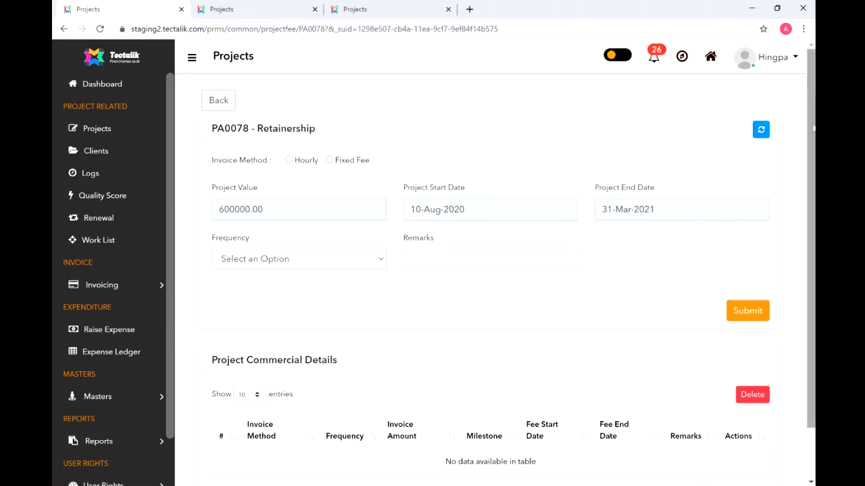
{"action": "scroll", "coordinate": [814, 117], "scroll_direction": "down", "scroll_amount": 2}
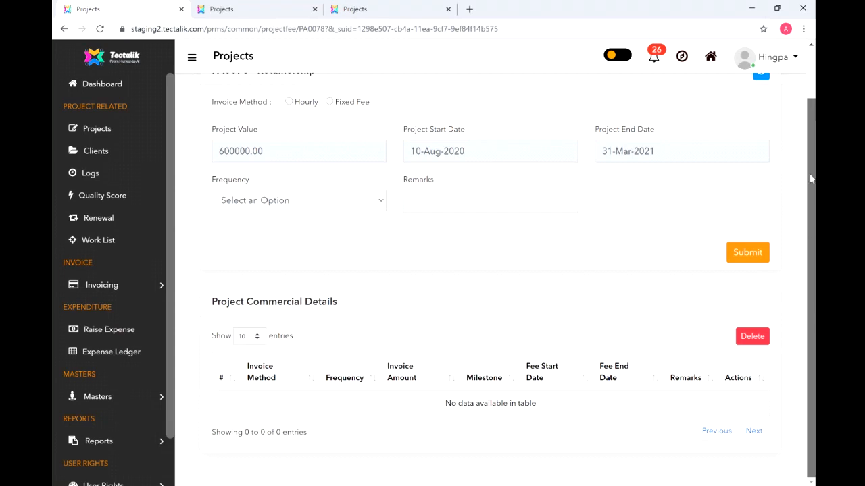
{"action": "scroll", "coordinate": [813, 180], "scroll_direction": "up", "scroll_amount": 2}
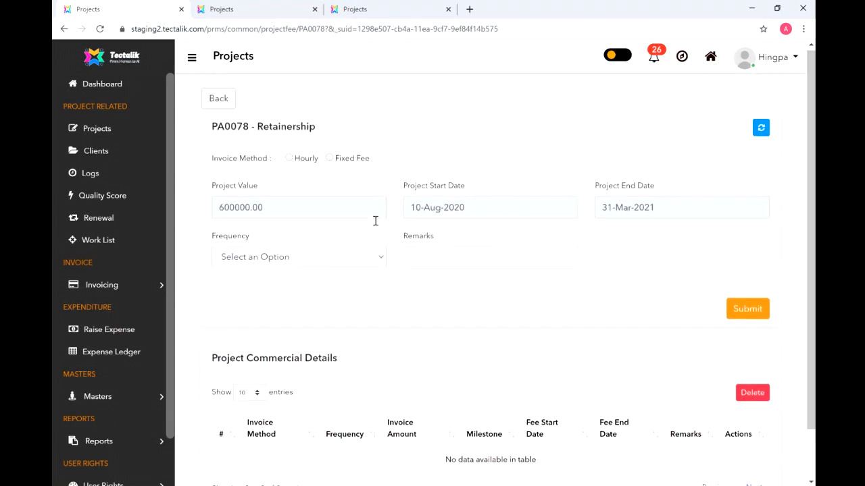
{"action": "left_click", "coordinate": [369, 259]}
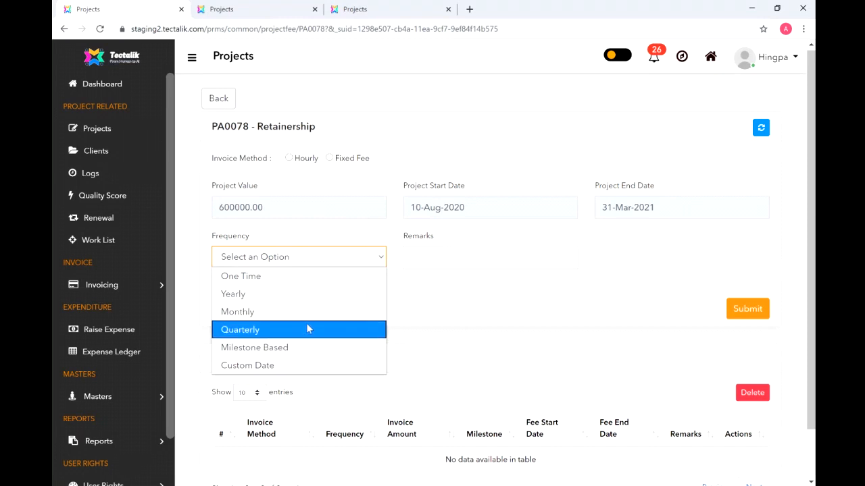
{"action": "left_click", "coordinate": [481, 309]}
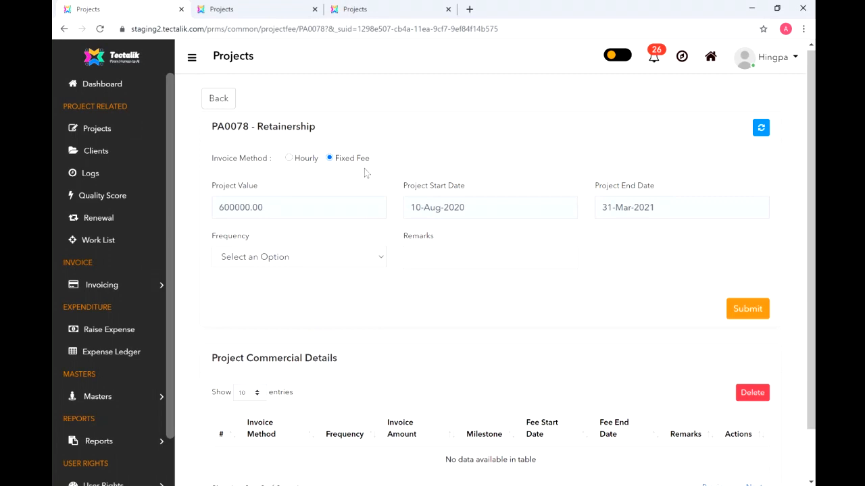
{"action": "scroll", "coordinate": [308, 217], "scroll_direction": "down", "scroll_amount": 1}
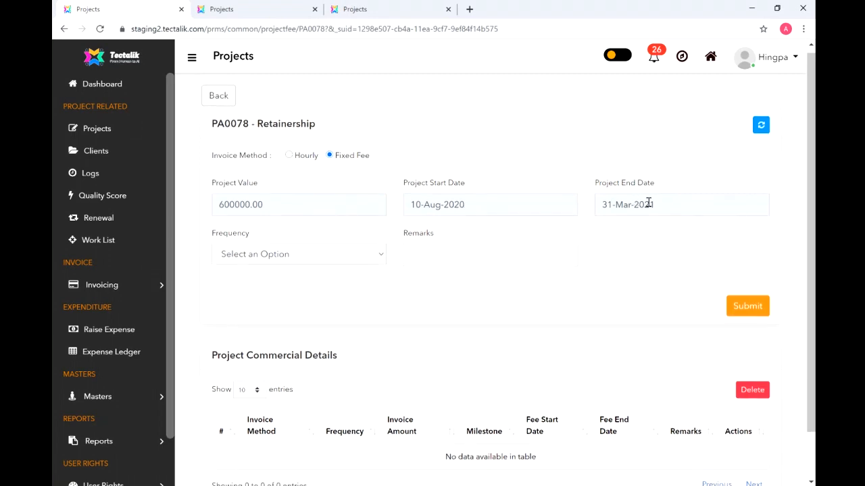
{"action": "scroll", "coordinate": [814, 154], "scroll_direction": "down", "scroll_amount": 1}
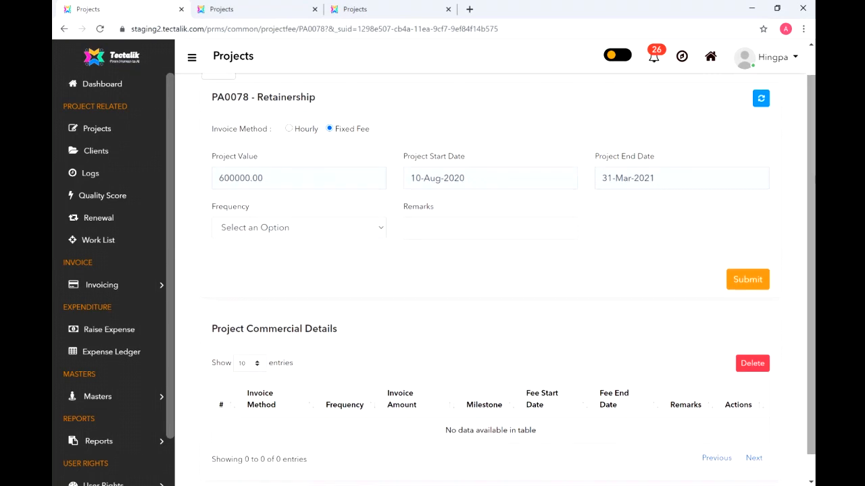
- Choose One Time frequency with fee dates 10-08-2020 to 30-09-2020
{"action": "left_click", "coordinate": [354, 231]}
{"action": "left_click", "coordinate": [351, 249]}
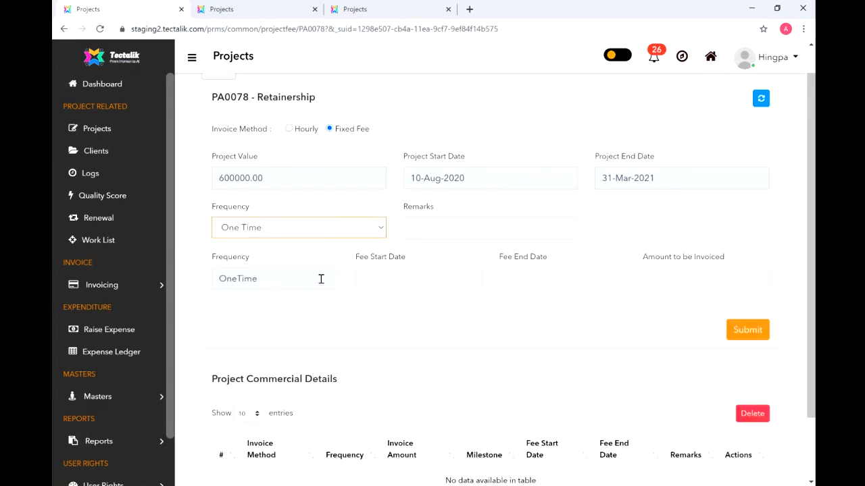
{"action": "left_click", "coordinate": [407, 280]}
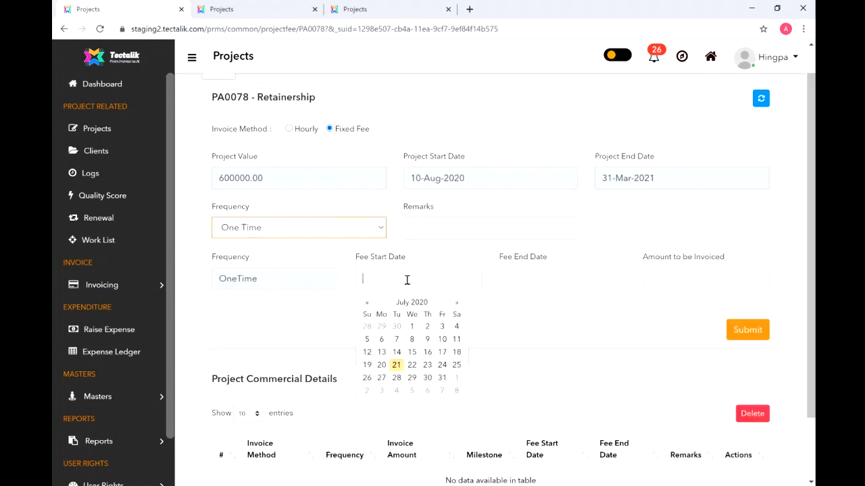
{"action": "left_click", "coordinate": [556, 279]}
{"action": "left_click", "coordinate": [628, 224]}
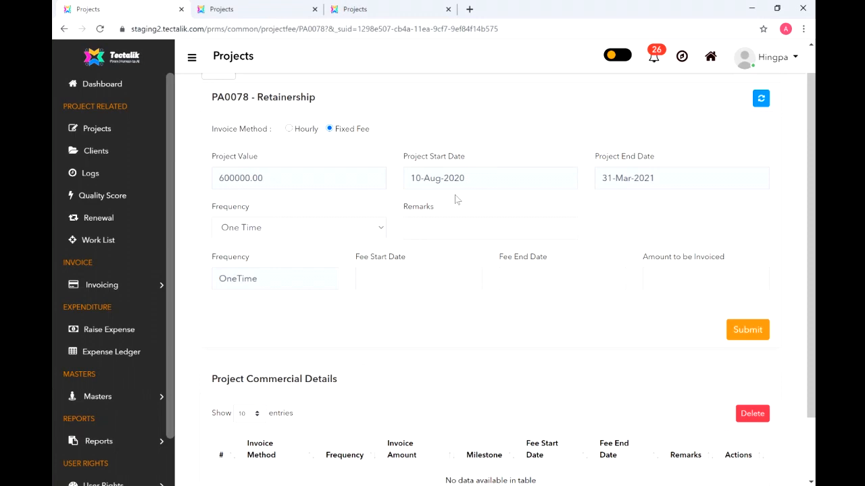
{"action": "left_click", "coordinate": [403, 279]}
{"action": "left_click", "coordinate": [456, 303]}
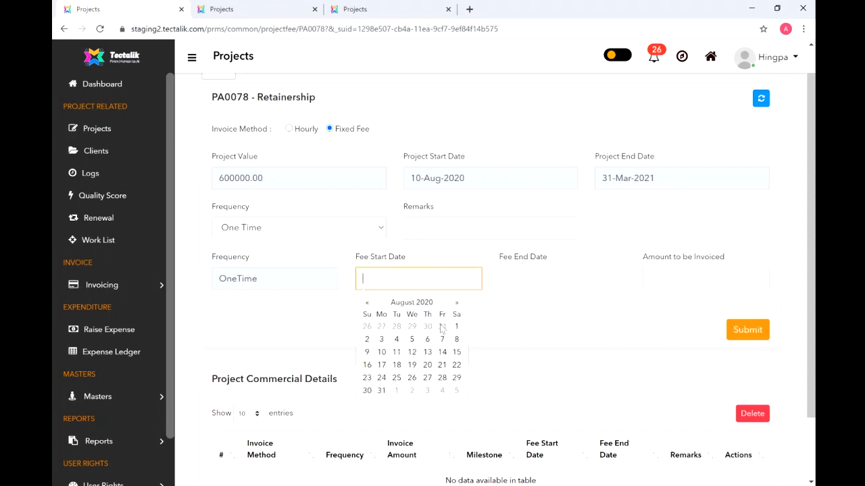
{"action": "left_click", "coordinate": [383, 352]}
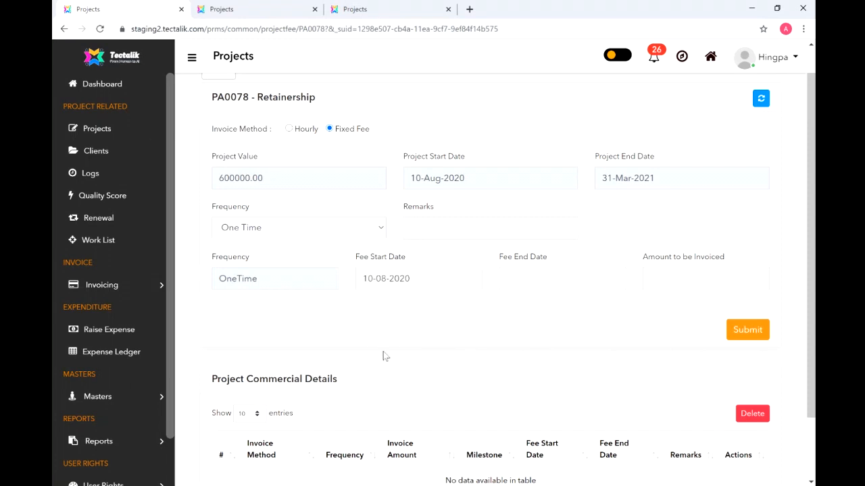
{"action": "left_click", "coordinate": [560, 283]}
{"action": "left_click", "coordinate": [599, 306]}
{"action": "left_click", "coordinate": [600, 306]}
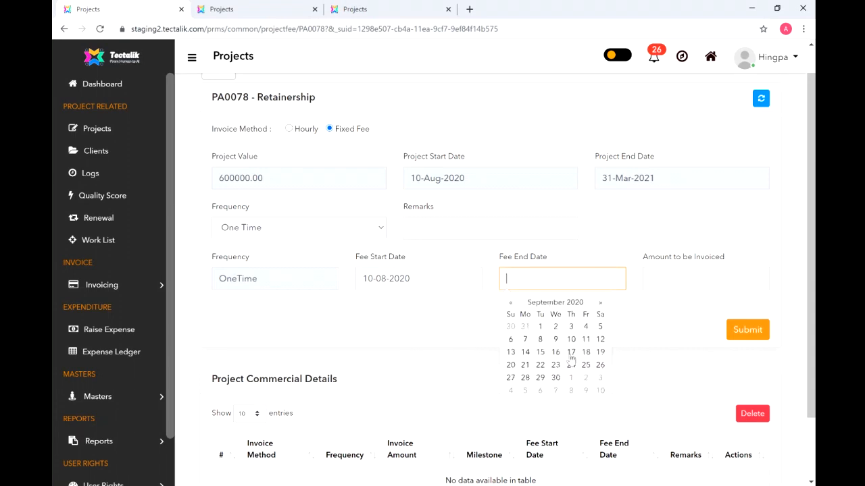
{"action": "left_click", "coordinate": [556, 378]}
- Enter 100000 as the amount and submit the one-time instalment
{"action": "left_click", "coordinate": [663, 278]}
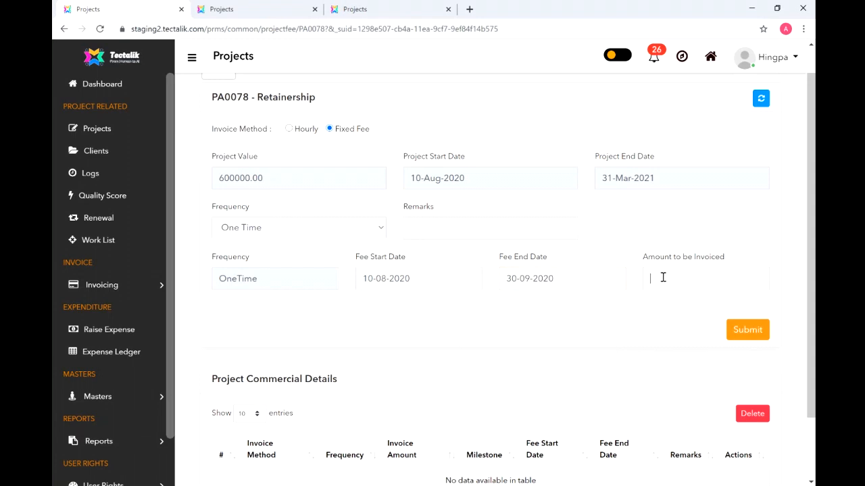
{"action": "type", "text": "20000"}
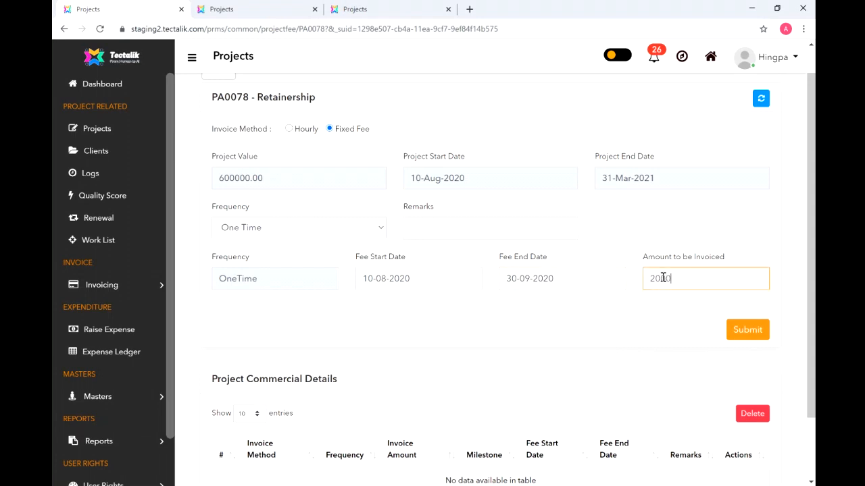
{"action": "key", "text": "BackSpace"}
{"action": "key", "text": "BackSpace"}
{"action": "key", "text": "BackSpace"}
{"action": "key", "text": "BackSpace"}
{"action": "type", "text": "100000"}
{"action": "left_click", "coordinate": [740, 334]}
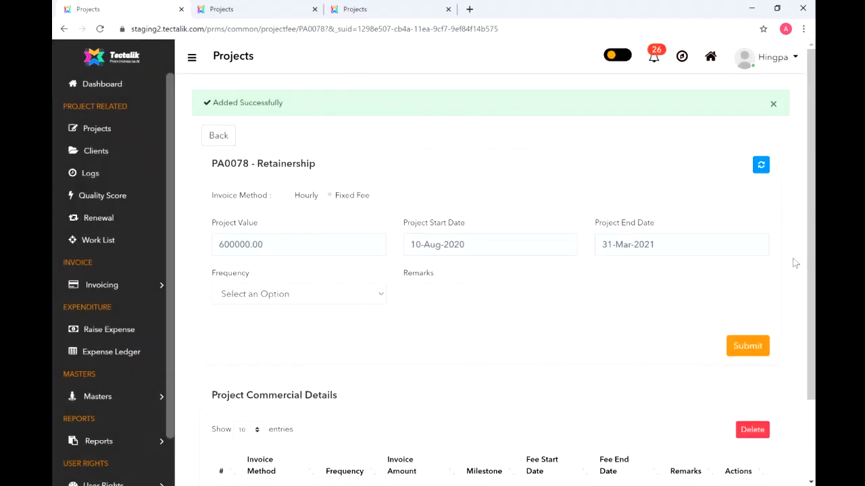
{"action": "left_click_drag", "start_coordinate": [812, 230], "coordinate": [814, 338]}
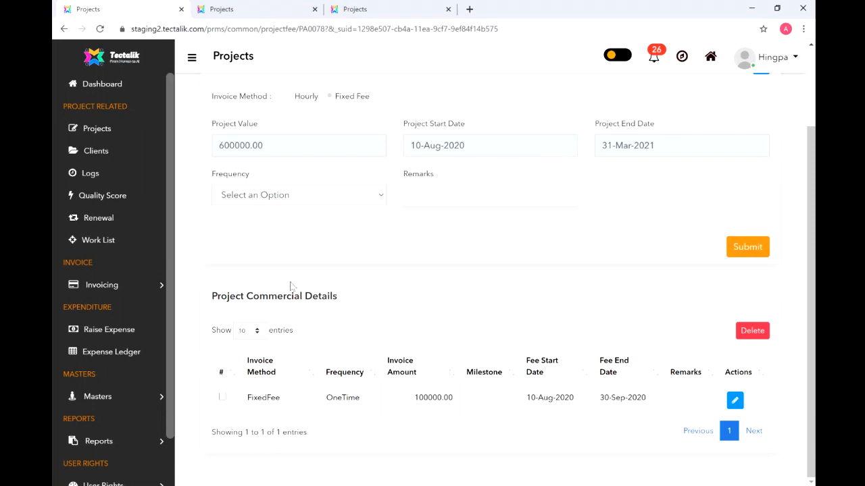
- Choose Quarterly frequency with a fee start date of 1 October 2020
{"action": "left_click", "coordinate": [346, 202]}
{"action": "left_click", "coordinate": [326, 273]}
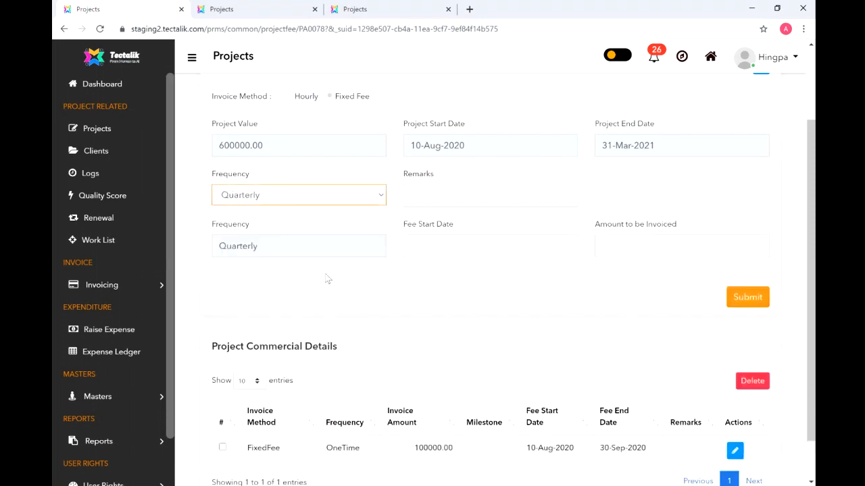
{"action": "left_click", "coordinate": [475, 246]}
{"action": "left_click", "coordinate": [503, 270]}
{"action": "left_click", "coordinate": [502, 270]}
{"action": "left_click", "coordinate": [502, 270]}
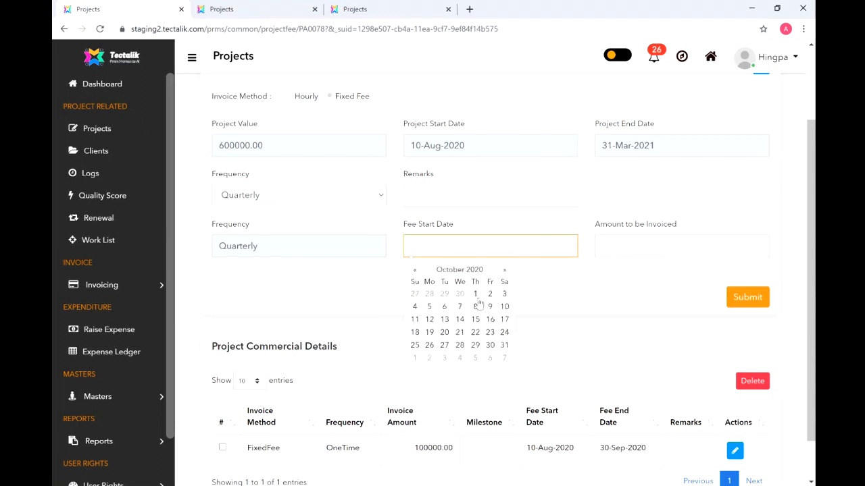
{"action": "left_click", "coordinate": [475, 294]}
- Enter the quarterly amount and submit, adding two 250000.00 lines through March 2021
{"action": "left_click", "coordinate": [619, 250]}
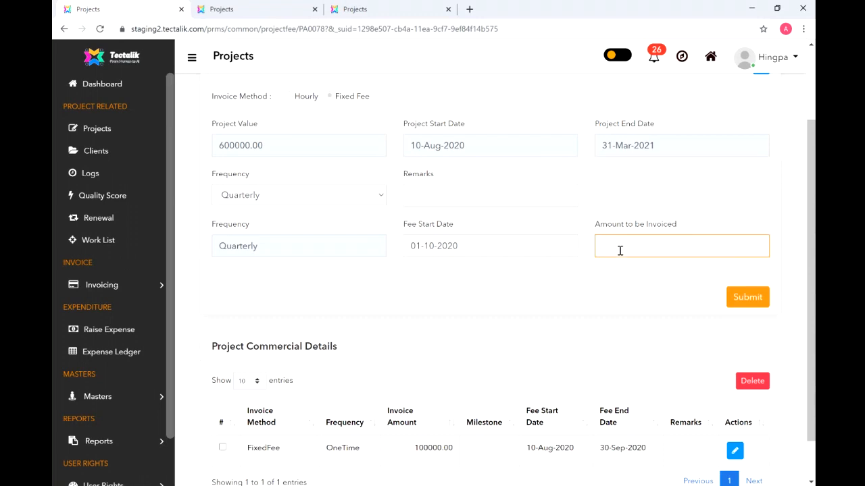
{"action": "type", "text": "10"}
{"action": "type", "text": "50000"}
{"action": "left_click", "coordinate": [739, 303]}
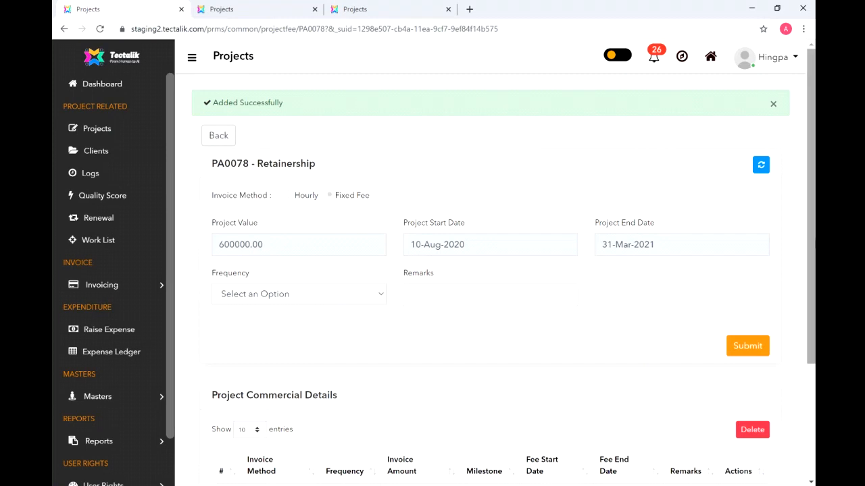
{"action": "scroll", "coordinate": [810, 233], "scroll_direction": "down", "scroll_amount": 3}
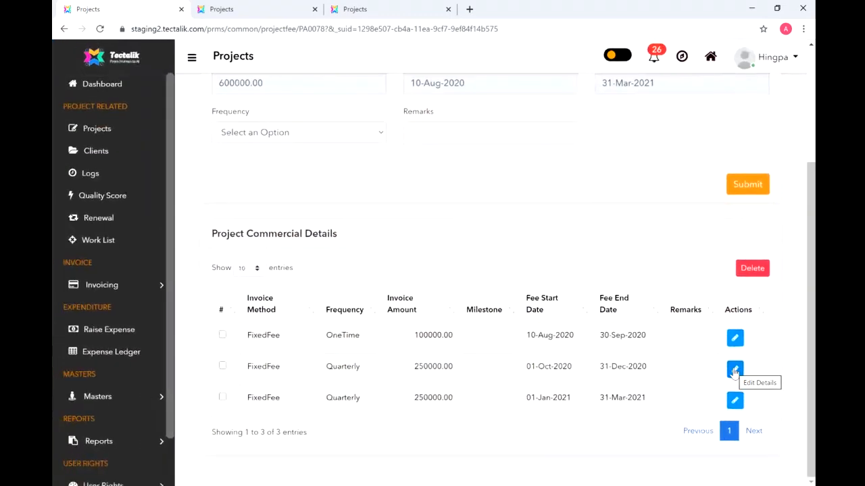
{"action": "left_click_drag", "start_coordinate": [811, 362], "coordinate": [801, 378]}
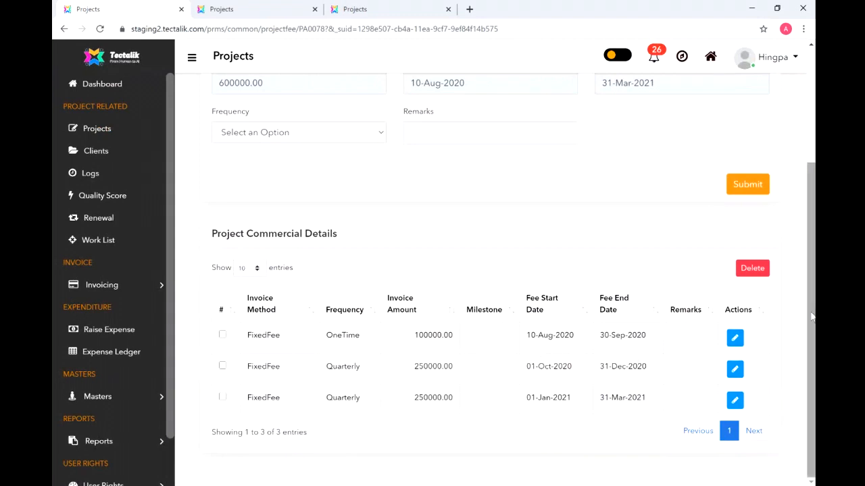
{"action": "left_click_drag", "start_coordinate": [810, 309], "coordinate": [803, 206]}
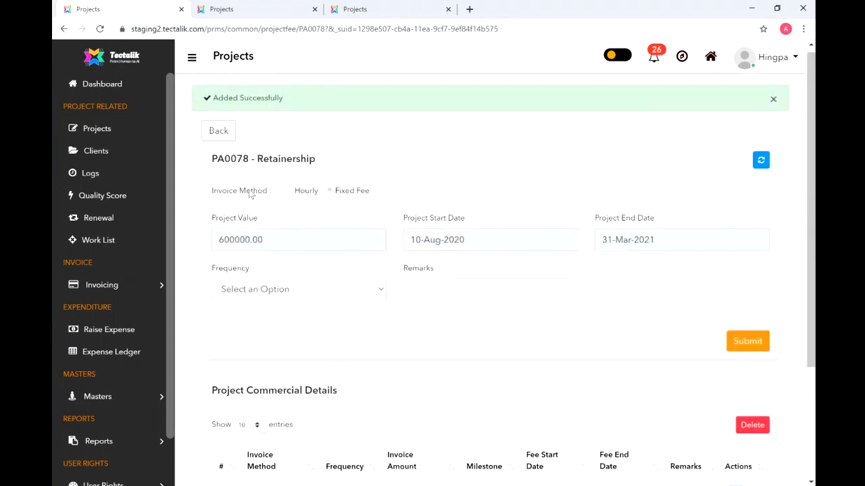
- Search Project scheduled invoices for 78 to verify PA0078's three invoices, then return to Projects
{"action": "left_click", "coordinate": [116, 289]}
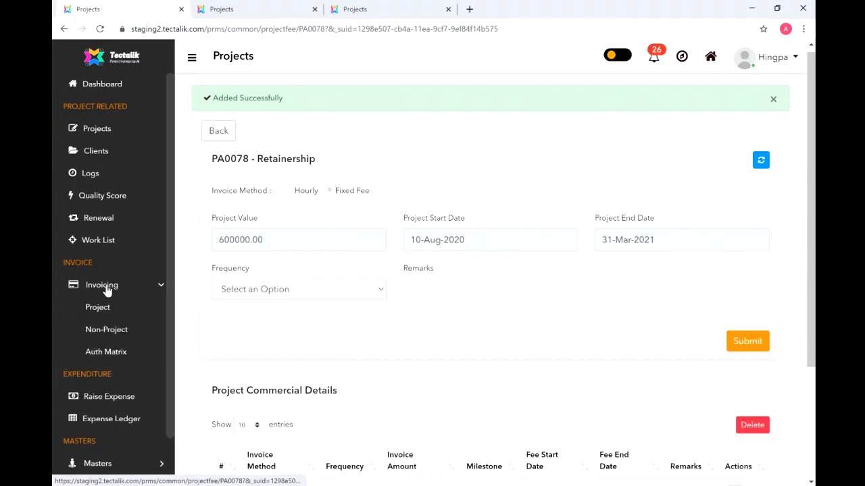
{"action": "left_click", "coordinate": [100, 308]}
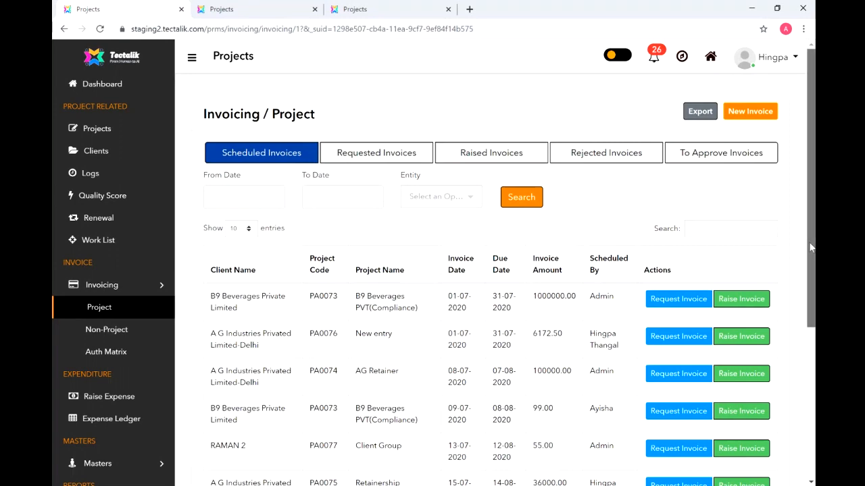
{"action": "scroll", "coordinate": [811, 248], "scroll_direction": "down", "scroll_amount": 1}
{"action": "scroll", "coordinate": [811, 247], "scroll_direction": "down", "scroll_amount": 2}
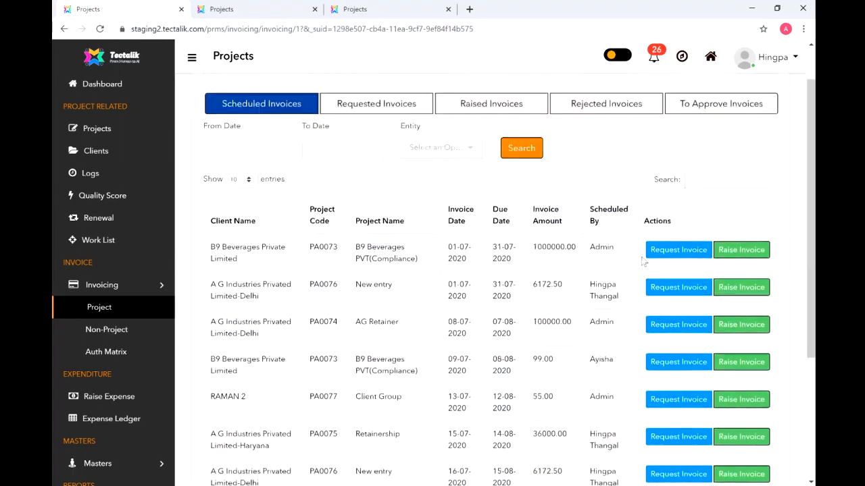
{"action": "left_click", "coordinate": [697, 179]}
{"action": "type", "text": "78"}
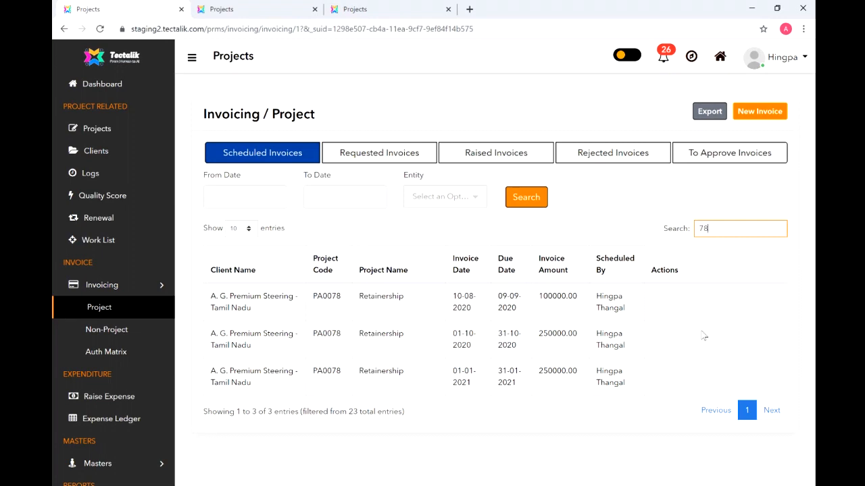
{"action": "left_click", "coordinate": [100, 131]}
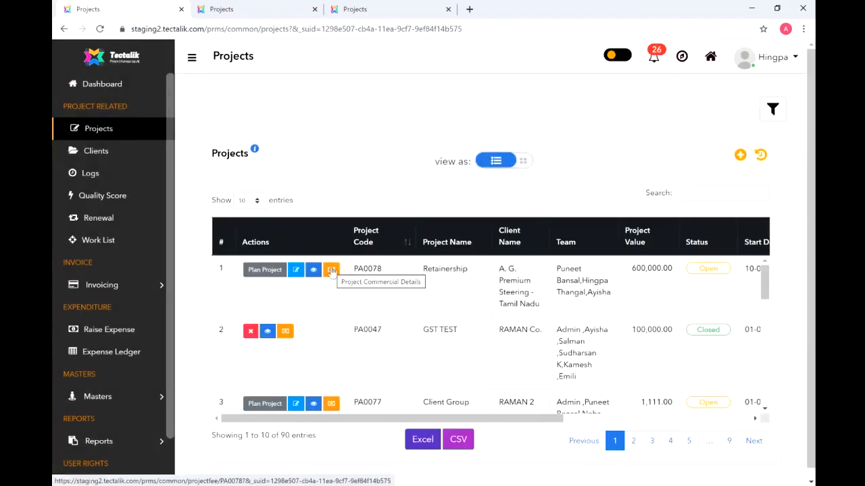
- Set PA0047 GST TEST's invoice method to Fixed Fee with Milestone Based frequency
{"action": "left_click", "coordinate": [285, 336]}
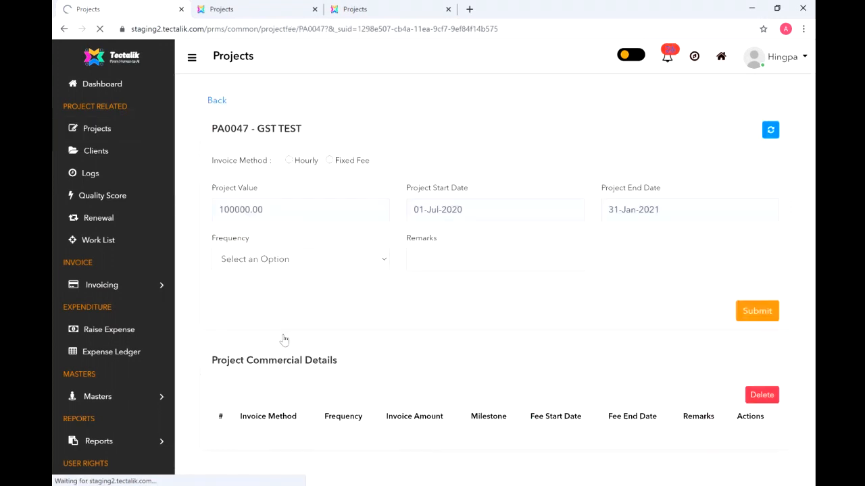
{"action": "scroll", "coordinate": [339, 291], "scroll_direction": "down", "scroll_amount": 1}
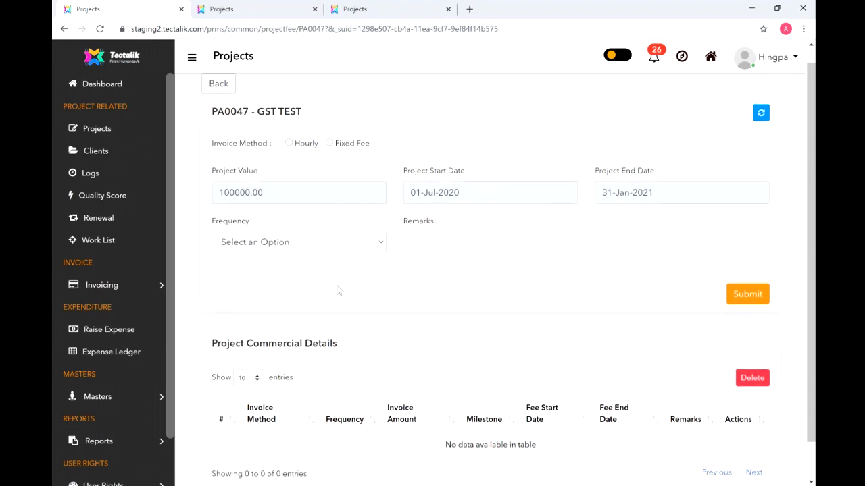
{"action": "left_click", "coordinate": [379, 243]}
{"action": "left_click", "coordinate": [331, 337]}
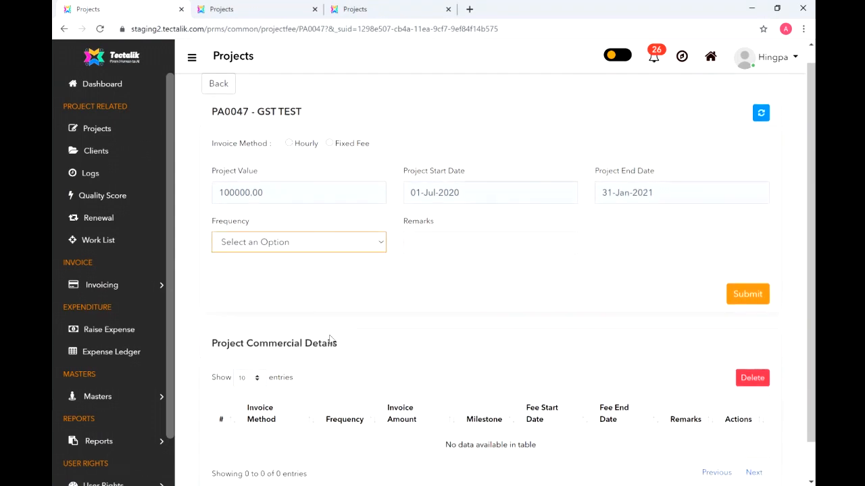
{"action": "left_click", "coordinate": [498, 289]}
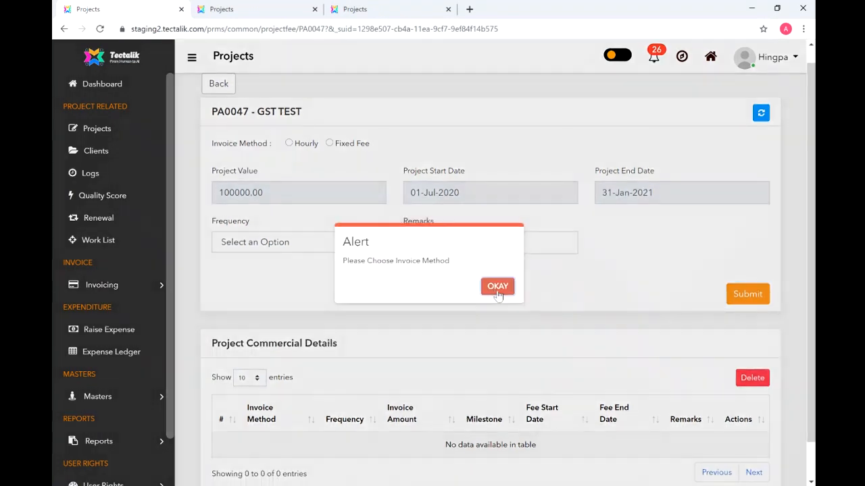
{"action": "left_click", "coordinate": [331, 144]}
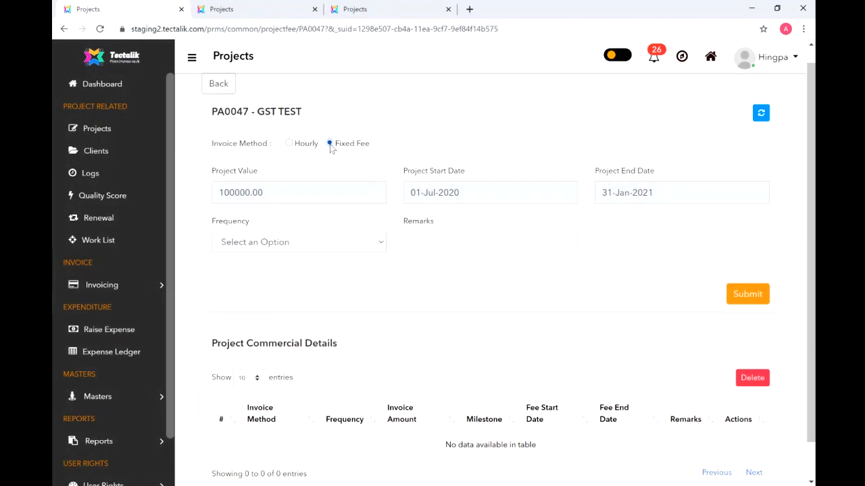
{"action": "left_click", "coordinate": [341, 241]}
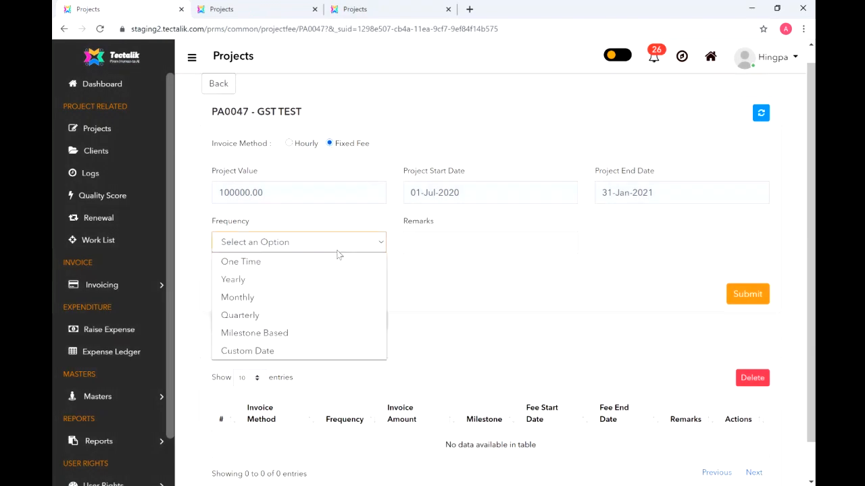
{"action": "left_click", "coordinate": [331, 332]}
- Fill the first milestone 'Advance at 15%', 01-07-2020 to 31-07-2020, at 15%
{"action": "left_click", "coordinate": [261, 324]}
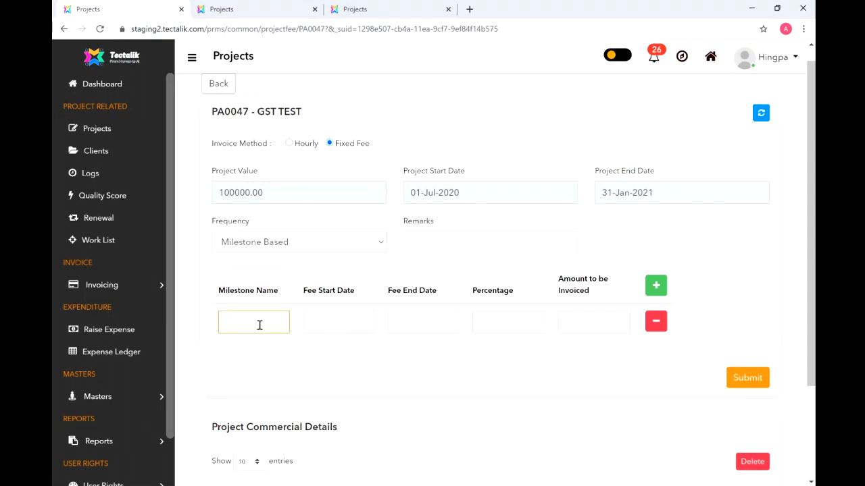
{"action": "type", "text": "Advance at 15%"}
{"action": "left_click", "coordinate": [325, 322]}
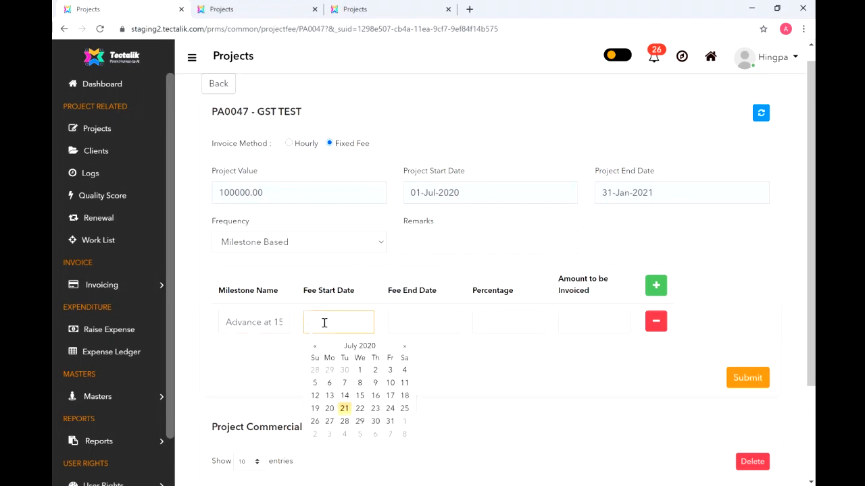
{"action": "left_click", "coordinate": [360, 371]}
{"action": "left_click", "coordinate": [442, 325]}
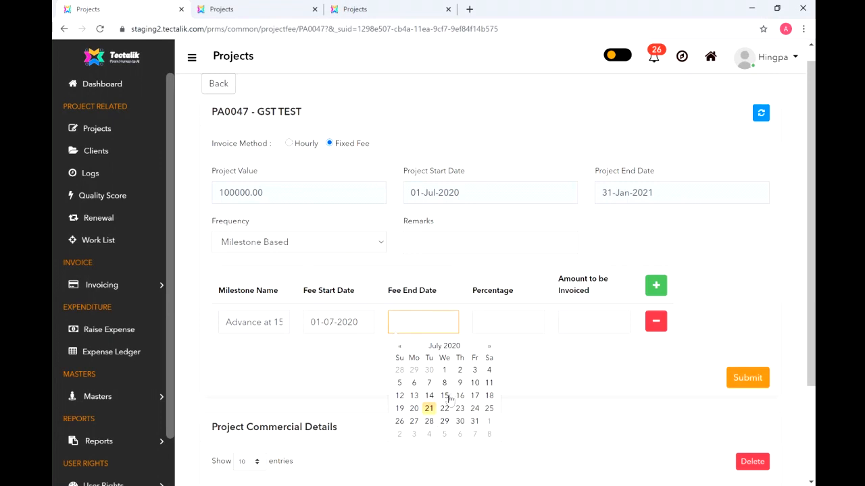
{"action": "left_click", "coordinate": [475, 422]}
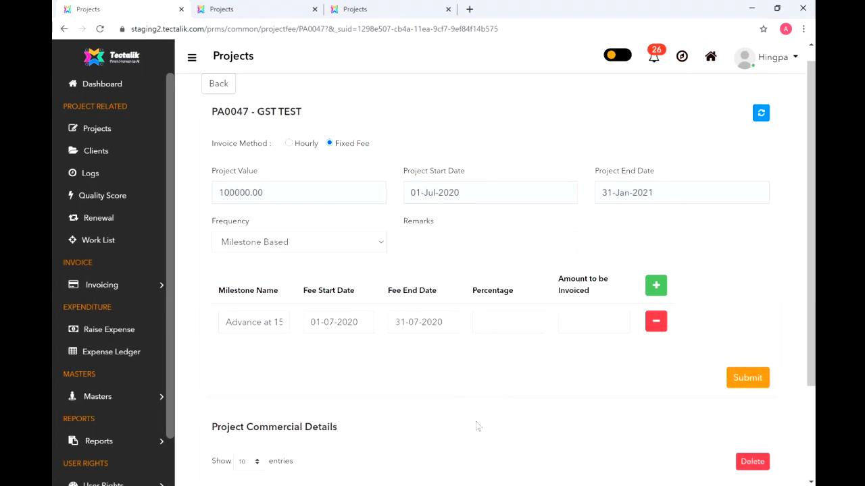
{"action": "left_click", "coordinate": [503, 320]}
{"action": "type", "text": "15"}
- Add a 'Second Milestone' row starting 01-08-2020
{"action": "left_click", "coordinate": [656, 285]}
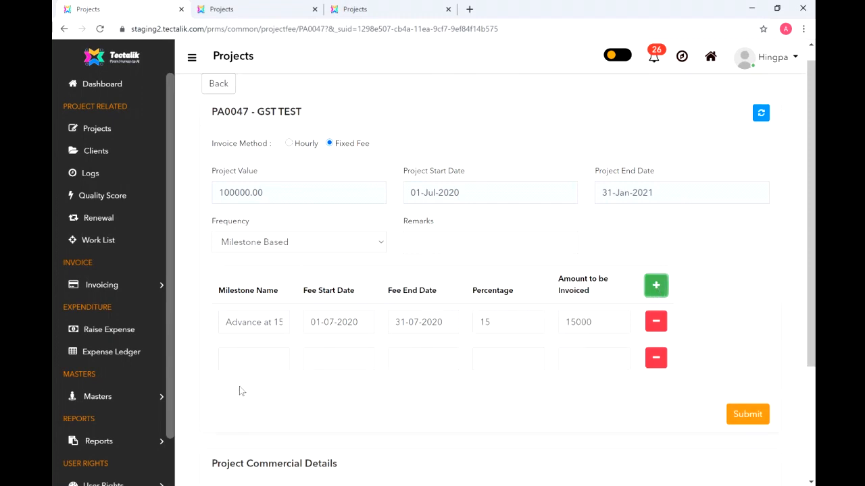
{"action": "left_click", "coordinate": [245, 354]}
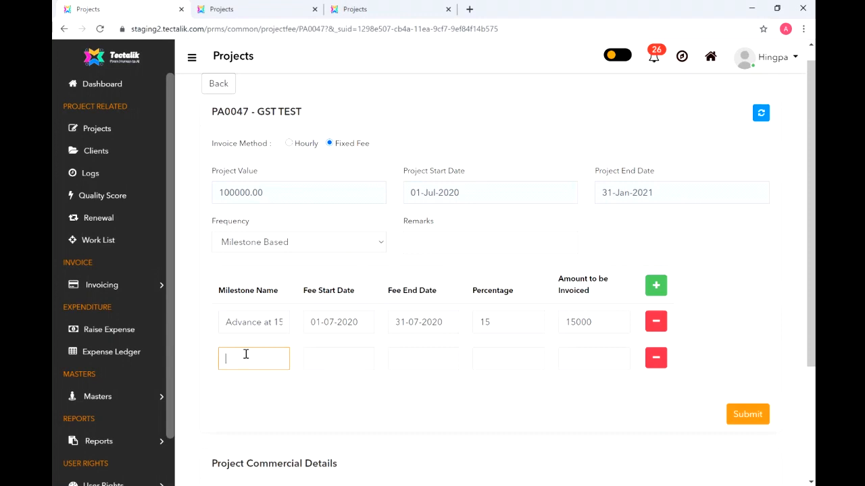
{"action": "type", "text": "Second Milestone"}
{"action": "left_click", "coordinate": [332, 362]}
{"action": "scroll", "coordinate": [332, 363], "scroll_direction": "up", "scroll_amount": 2}
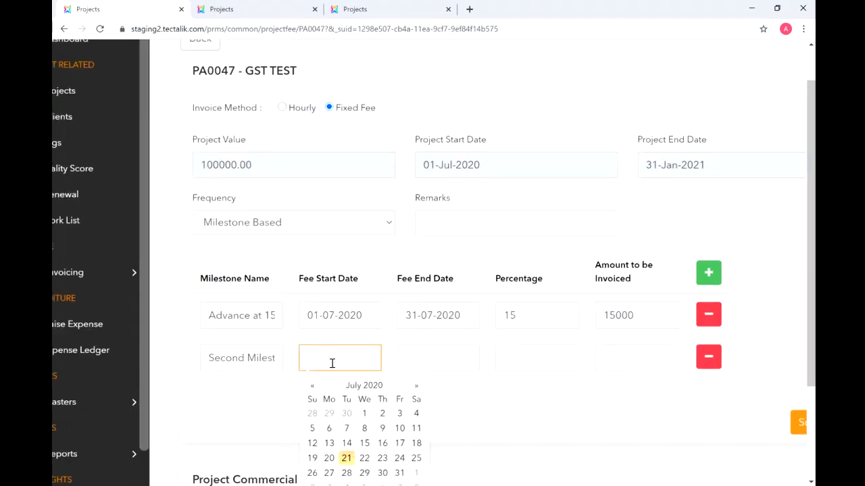
{"action": "key", "text": "Escape"}
{"action": "scroll", "coordinate": [331, 363], "scroll_direction": "down", "scroll_amount": 2}
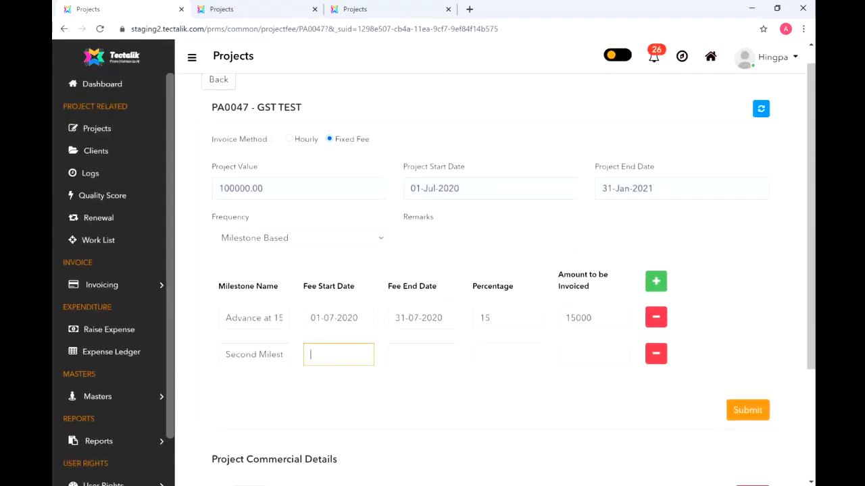
{"action": "scroll", "coordinate": [312, 365], "scroll_direction": "up", "scroll_amount": 1}
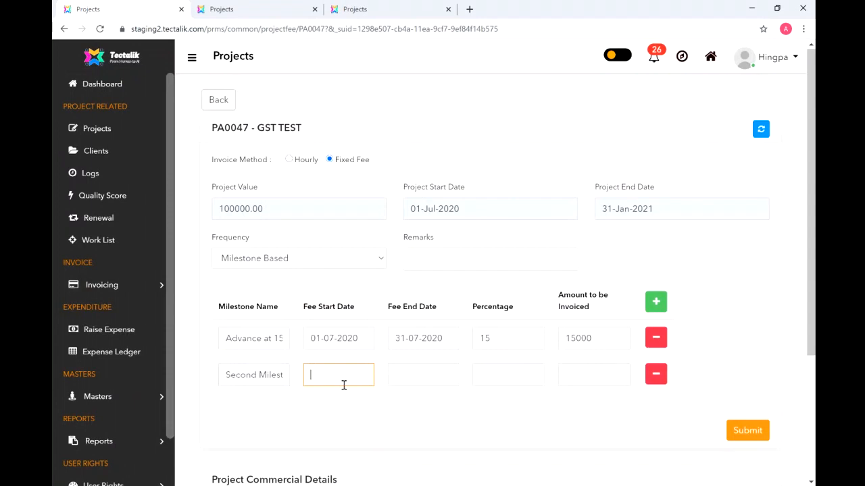
{"action": "scroll", "coordinate": [344, 382], "scroll_direction": "down", "scroll_amount": 1}
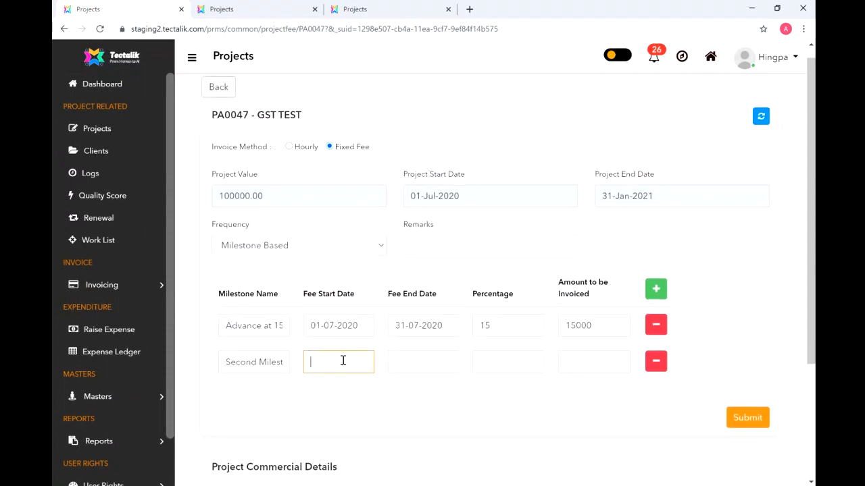
{"action": "left_click", "coordinate": [343, 361]}
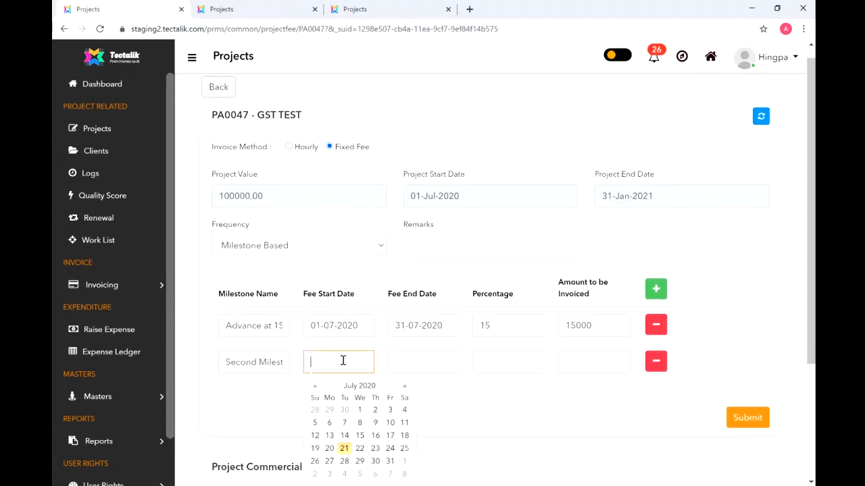
{"action": "left_click", "coordinate": [405, 387]}
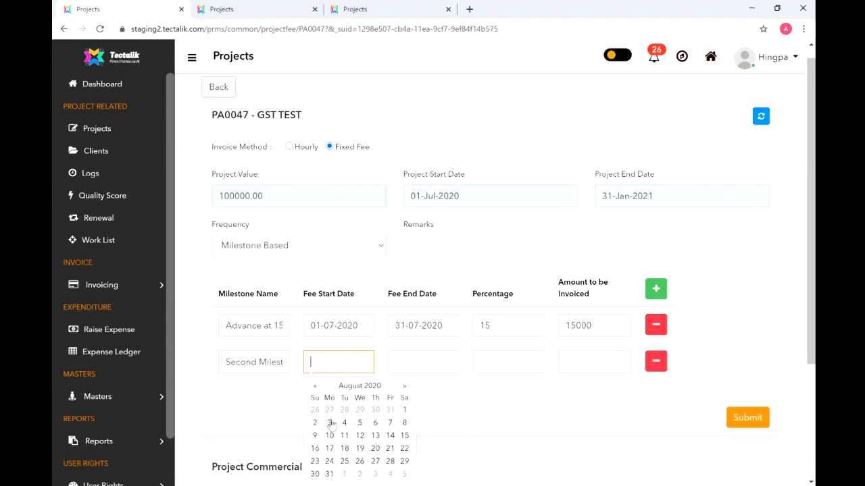
{"action": "left_click", "coordinate": [405, 411]}
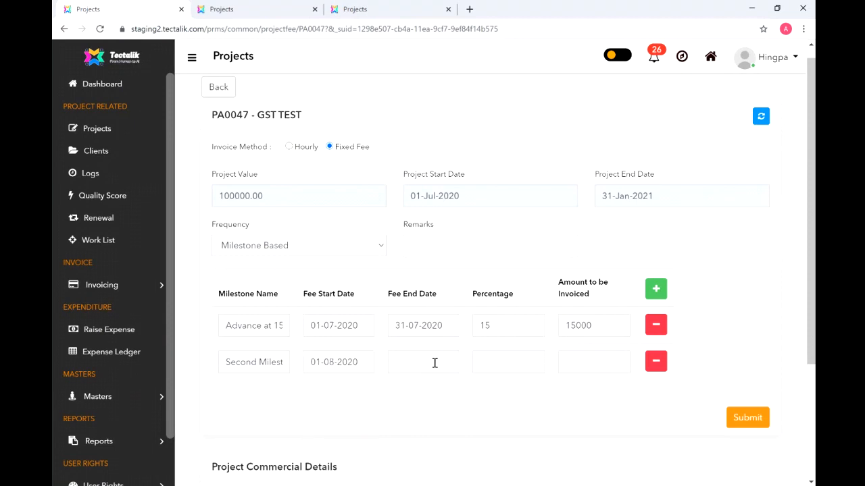
- Give the second milestone end date 31-12-2020 and 60%, then submit
{"action": "left_click", "coordinate": [434, 363]}
{"action": "left_click", "coordinate": [490, 387]}
{"action": "left_click", "coordinate": [489, 386]}
{"action": "left_click", "coordinate": [490, 387]}
{"action": "left_click", "coordinate": [489, 386]}
{"action": "left_click", "coordinate": [490, 387]}
{"action": "left_click", "coordinate": [459, 461]}
{"action": "left_click", "coordinate": [500, 362]}
{"action": "type", "text": "60"}
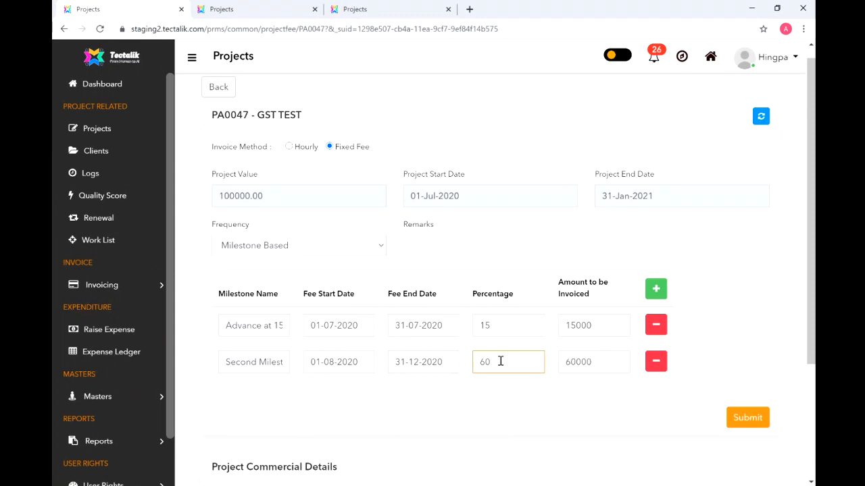
{"action": "left_click", "coordinate": [743, 423]}
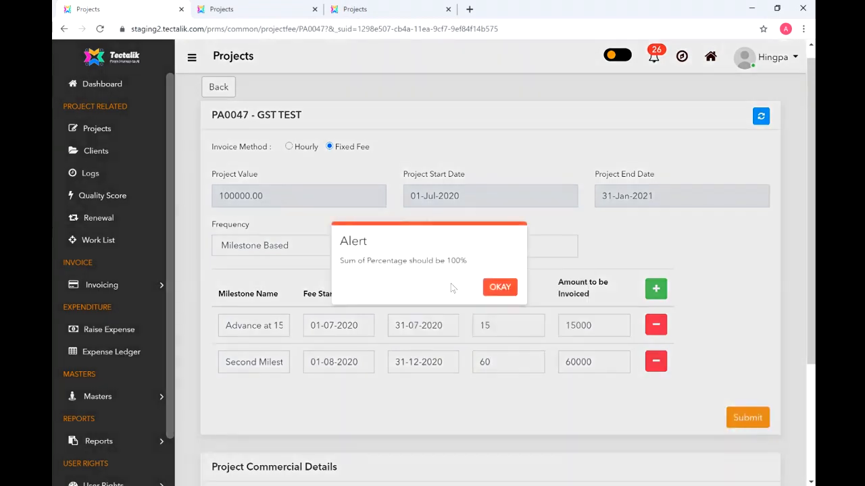
- Change the second milestone's percentage from 60 to 85
{"action": "left_click", "coordinate": [505, 288]}
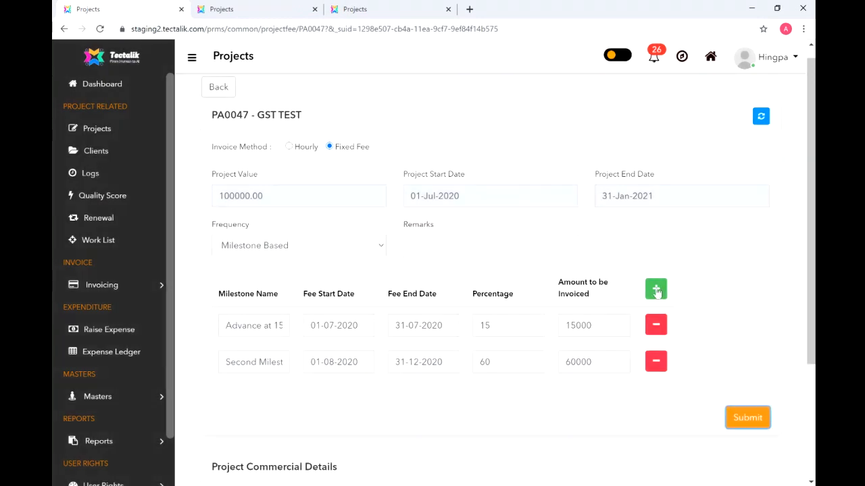
{"action": "left_click", "coordinate": [656, 290]}
{"action": "left_click", "coordinate": [489, 361]}
{"action": "left_click_drag", "start_coordinate": [489, 360], "coordinate": [477, 361]}
{"action": "type", "text": "85"}
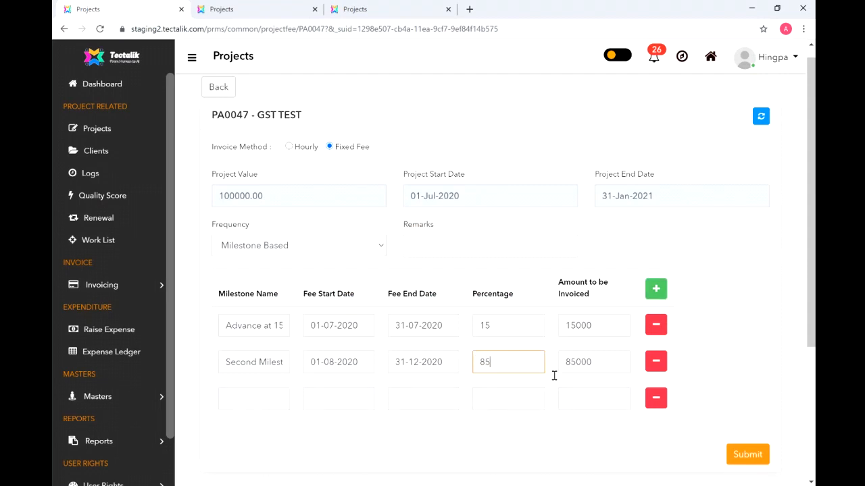
- Remove the empty third milestone row and submit the 15%/85% schedule
{"action": "left_click", "coordinate": [760, 458]}
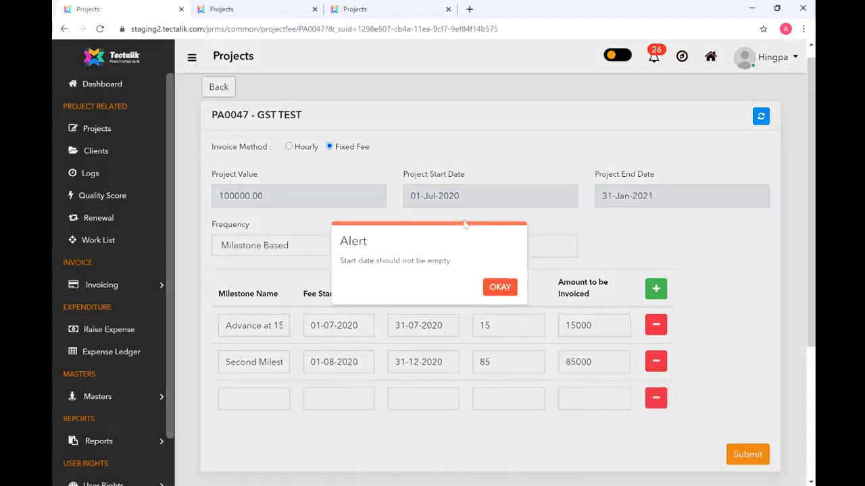
{"action": "left_click", "coordinate": [493, 288]}
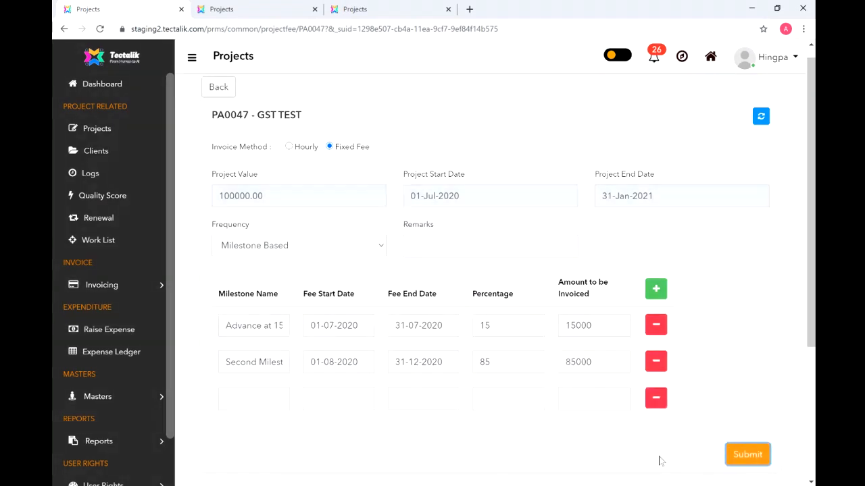
{"action": "left_click", "coordinate": [656, 404]}
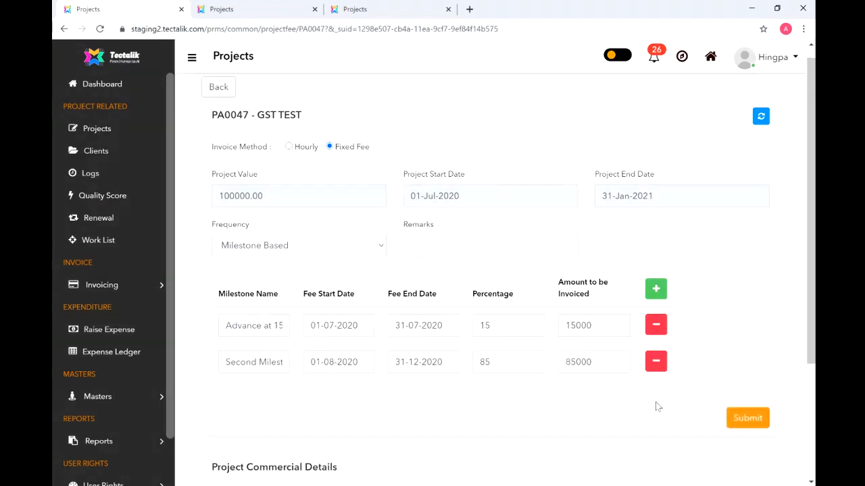
{"action": "left_click", "coordinate": [747, 420]}
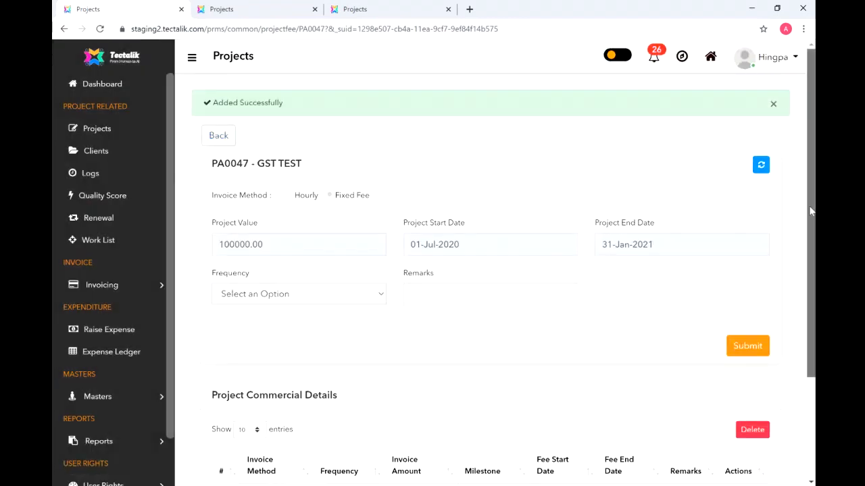
{"action": "left_click_drag", "start_coordinate": [813, 210], "coordinate": [813, 311]}
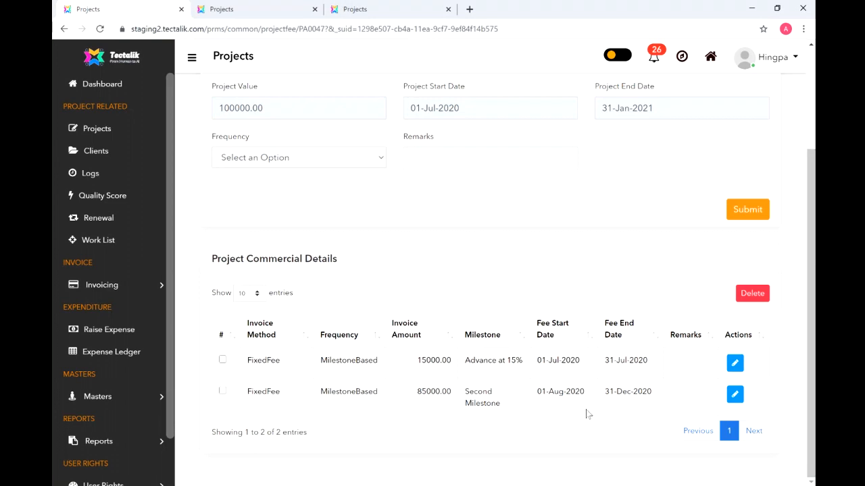
{"action": "left_click_drag", "start_coordinate": [809, 340], "coordinate": [799, 241]}
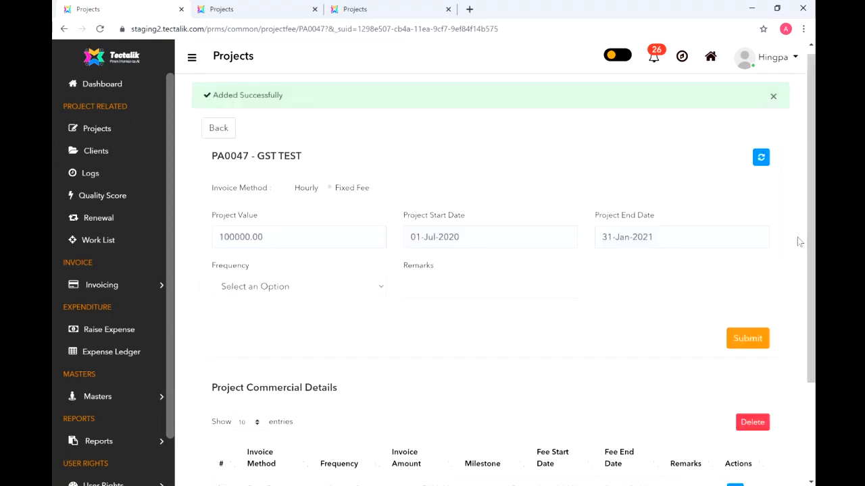
- Search Project scheduled invoices for 47 to see the 15000.00 and 85000.00 invoices, then return to Projects
{"action": "left_click", "coordinate": [111, 287]}
{"action": "left_click", "coordinate": [106, 311]}
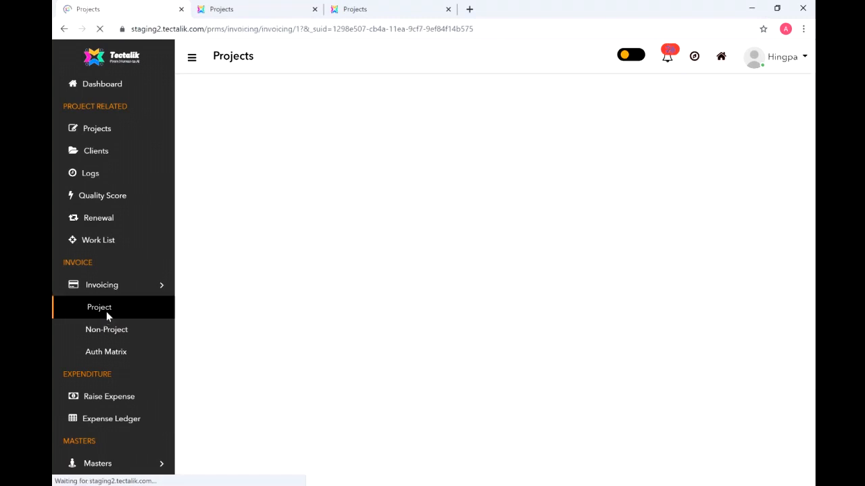
{"action": "left_click", "coordinate": [699, 230]}
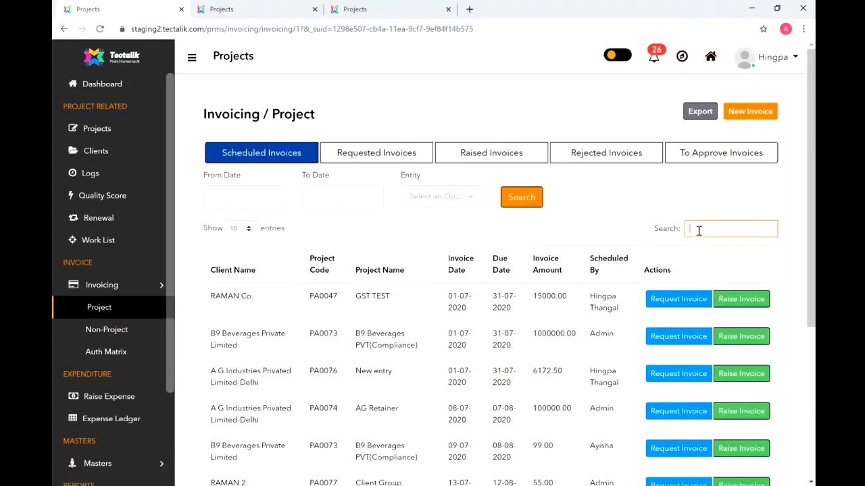
{"action": "type", "text": "47"}
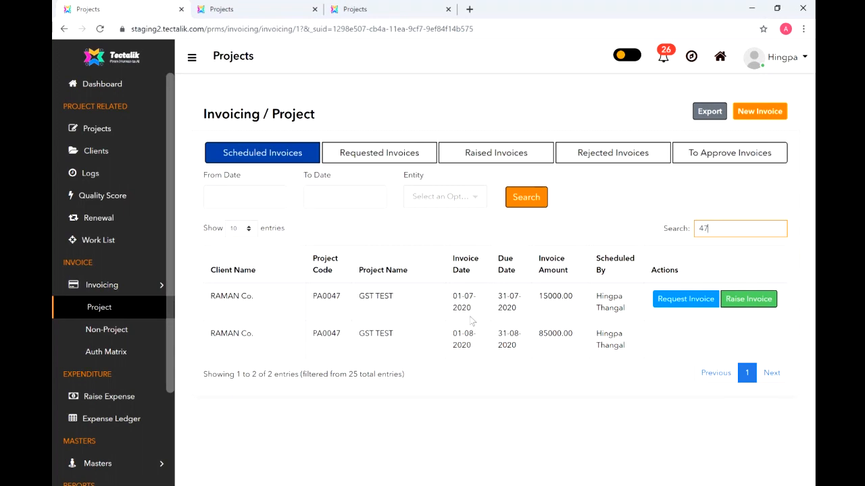
{"action": "left_click", "coordinate": [104, 133]}
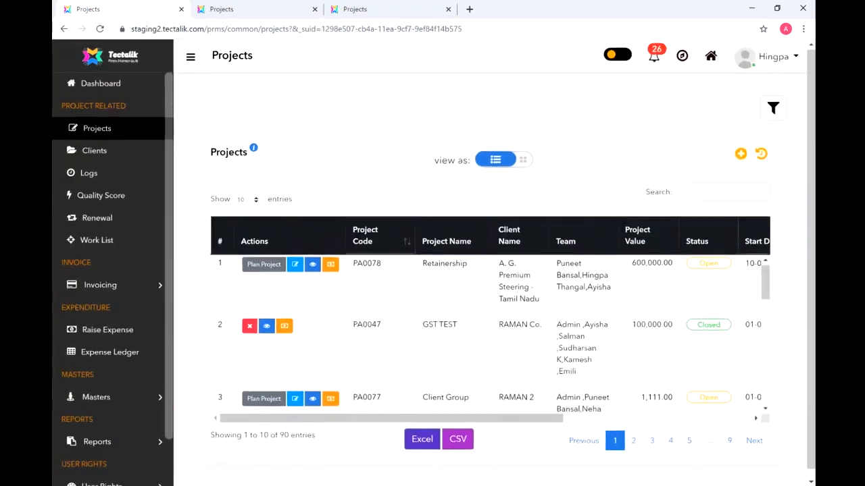
- Set PA0077 Client Group's frequency to Custom Date with three fee rows, then return to Projects
{"action": "left_click", "coordinate": [331, 399]}
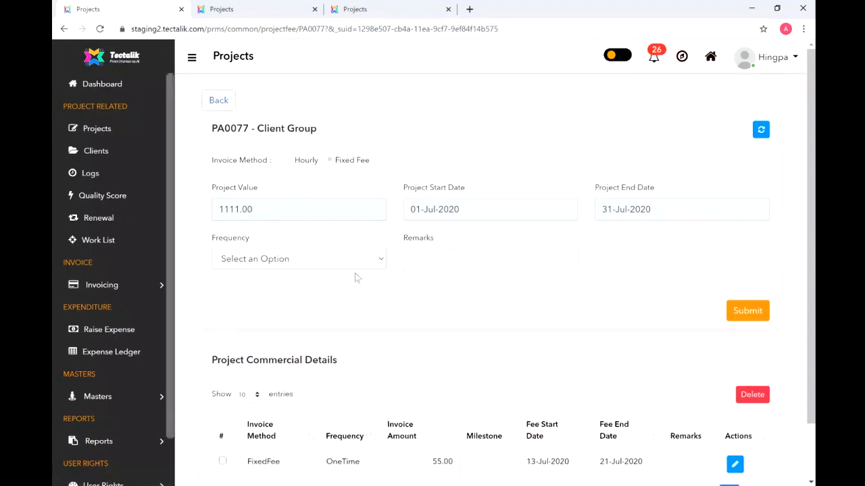
{"action": "left_click", "coordinate": [351, 259]}
{"action": "left_click", "coordinate": [332, 369]}
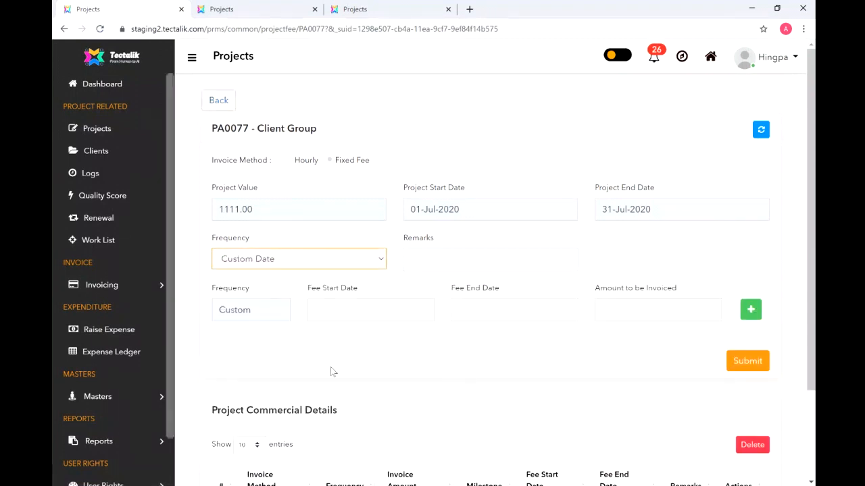
{"action": "left_click", "coordinate": [752, 312]}
{"action": "left_click", "coordinate": [752, 311]}
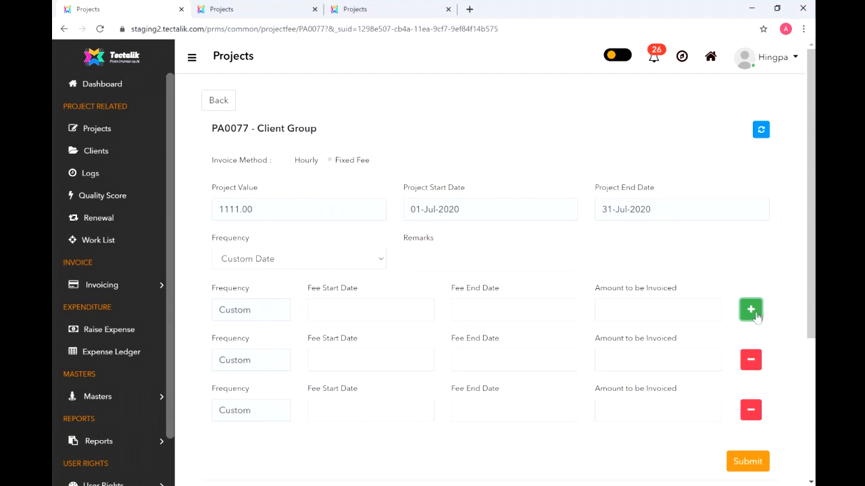
{"action": "left_click", "coordinate": [107, 136]}
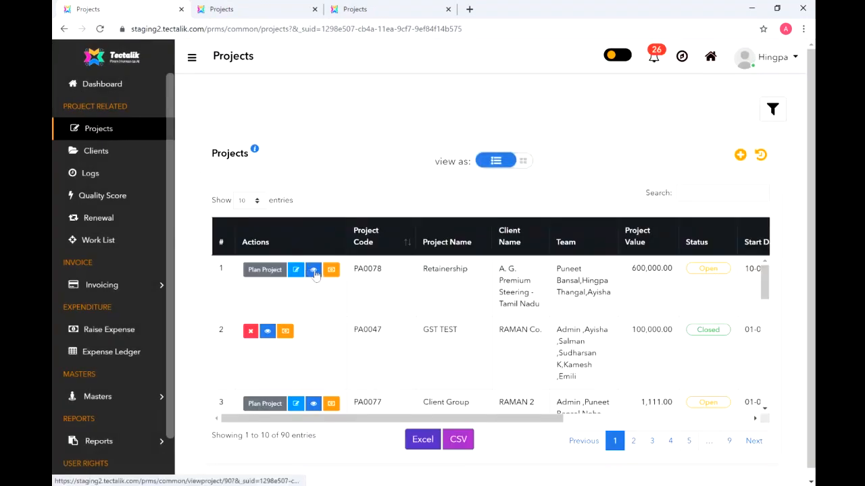
- Review PA0078's details page (value 600000.00, no renewals), then go back to Projects
{"action": "left_click", "coordinate": [314, 270]}
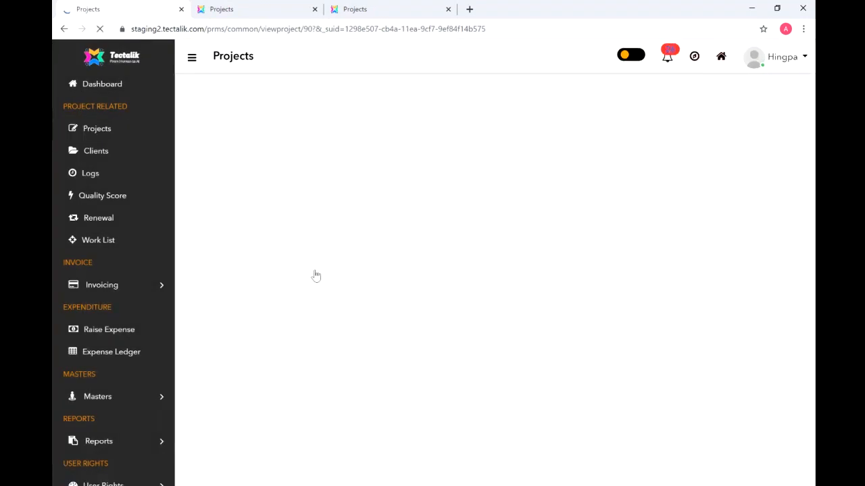
{"action": "left_click_drag", "start_coordinate": [807, 151], "coordinate": [810, 302]}
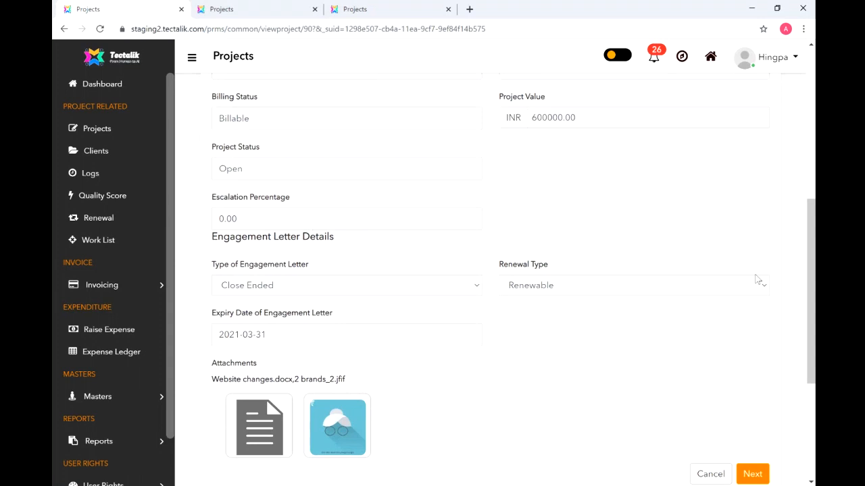
{"action": "left_click_drag", "start_coordinate": [811, 291], "coordinate": [811, 385]}
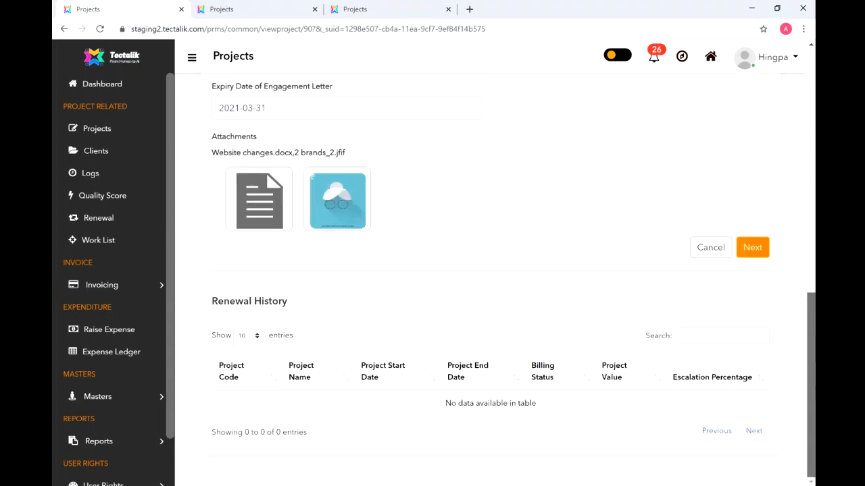
{"action": "scroll", "coordinate": [432, 433], "scroll_direction": "up", "scroll_amount": 3}
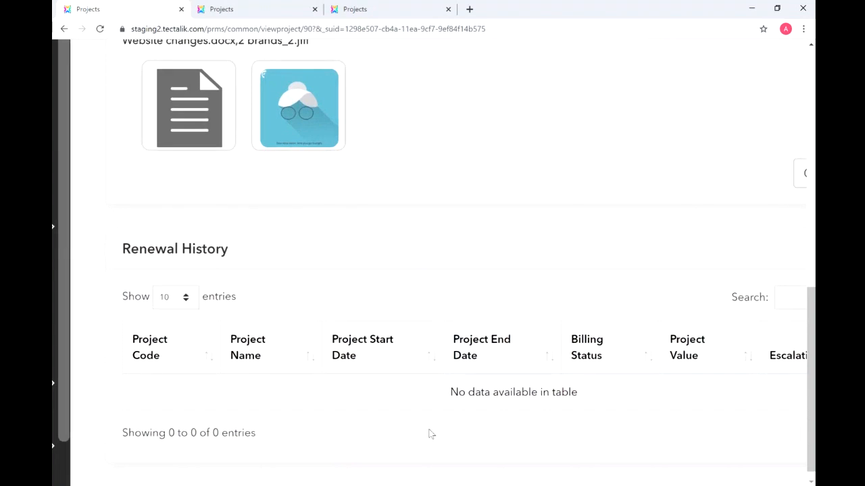
{"action": "scroll", "coordinate": [431, 434], "scroll_direction": "down", "scroll_amount": 3}
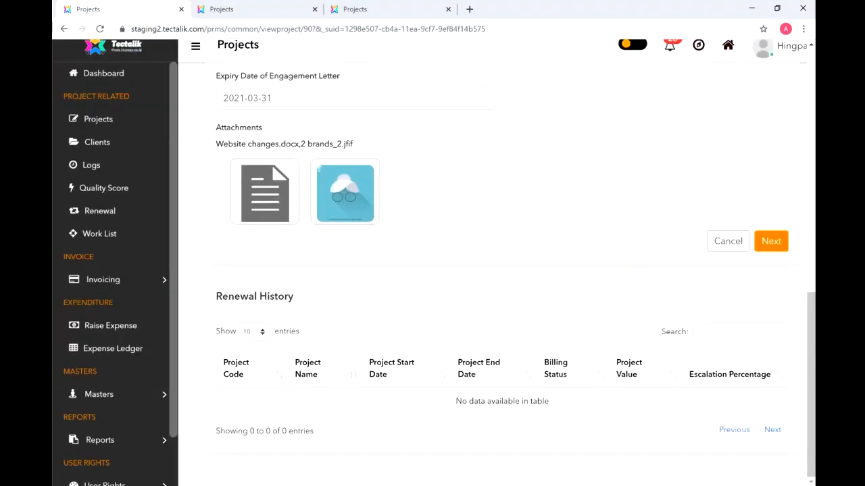
{"action": "left_click_drag", "start_coordinate": [814, 460], "coordinate": [814, 264]}
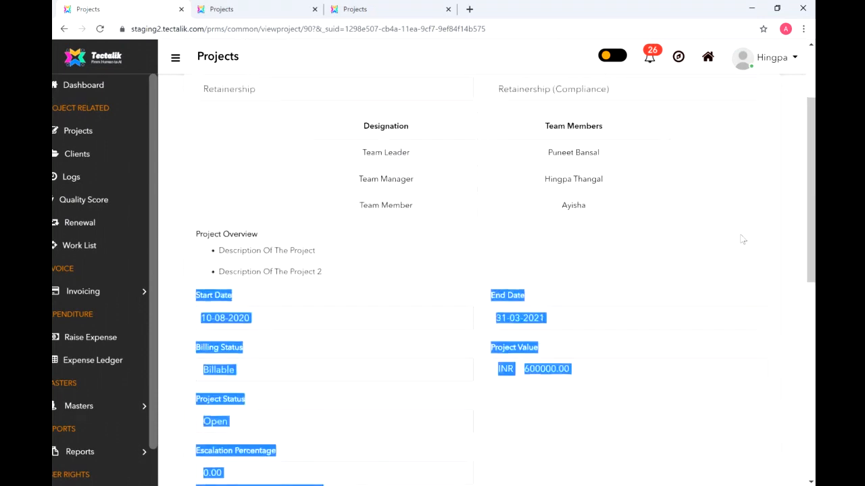
{"action": "left_click", "coordinate": [789, 236]}
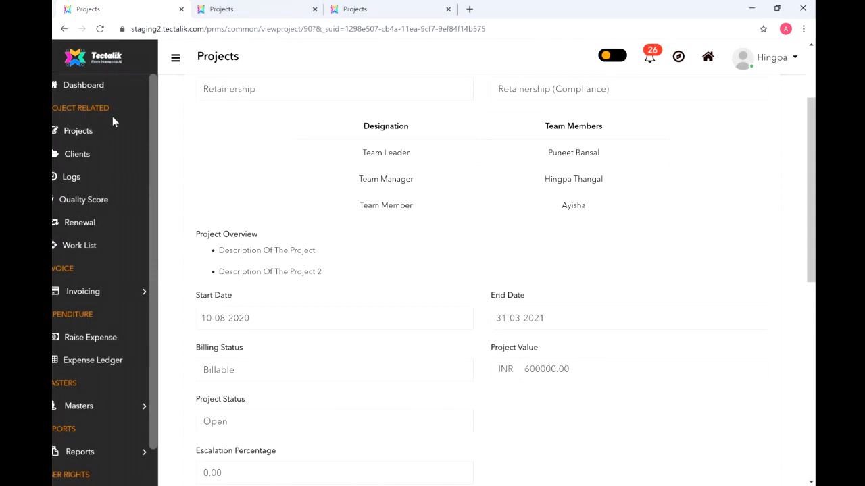
{"action": "left_click", "coordinate": [88, 134]}
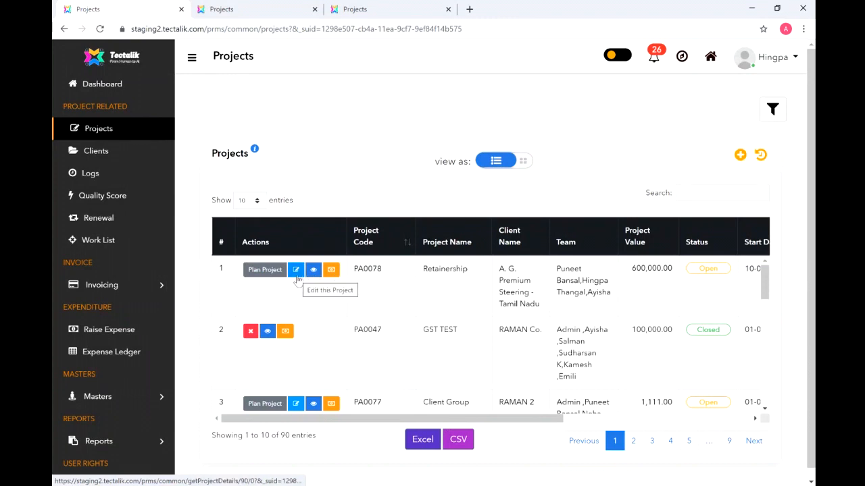
- Plan project PA0078 with the Retainership template and open its Test1 task for editing
{"action": "left_click", "coordinate": [267, 271]}
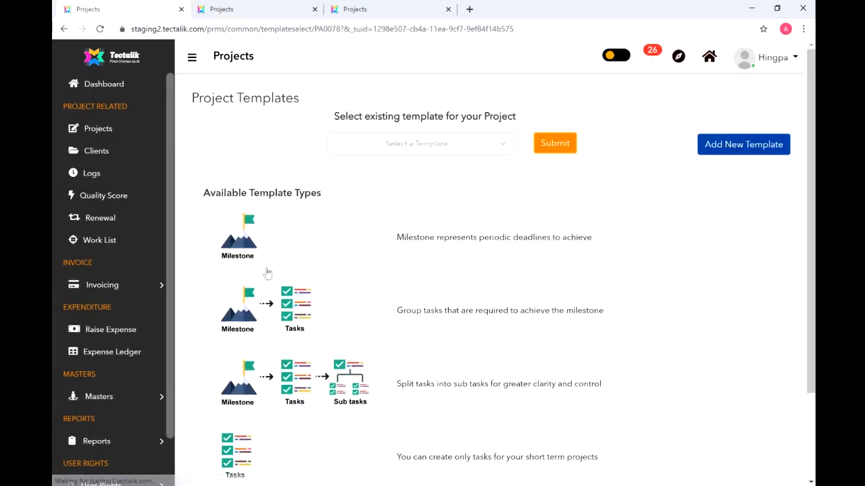
{"action": "left_click", "coordinate": [192, 58]}
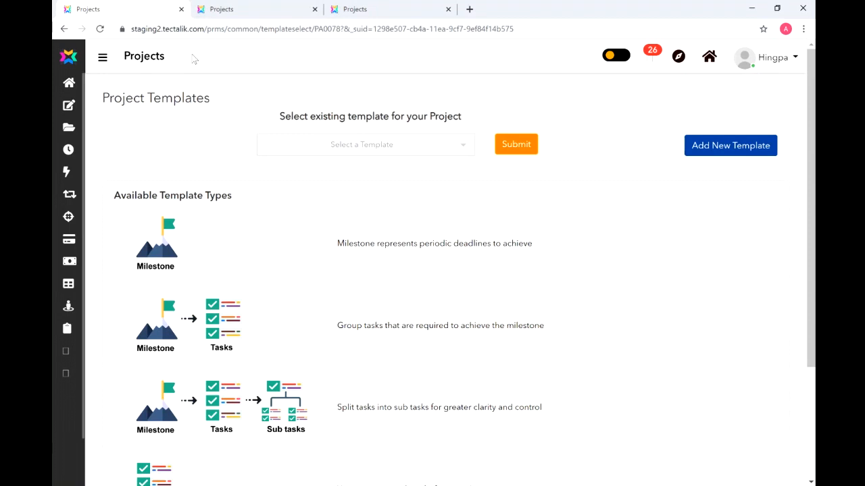
{"action": "left_click", "coordinate": [435, 147]}
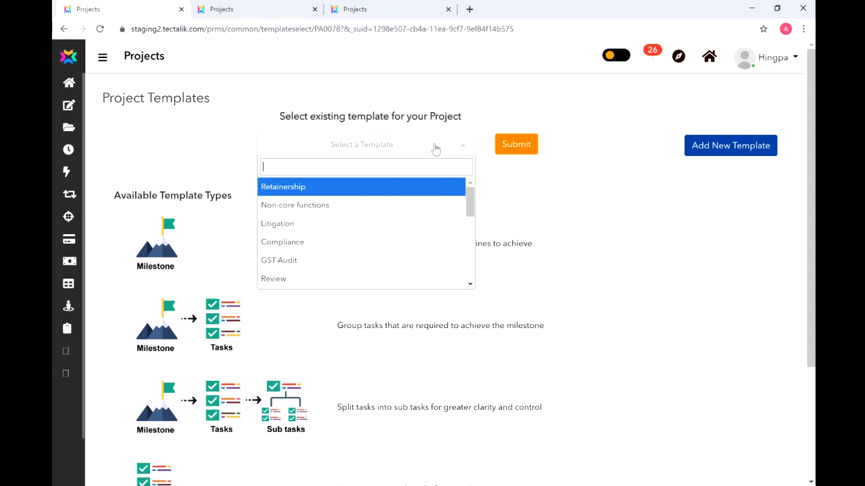
{"action": "left_click", "coordinate": [414, 195]}
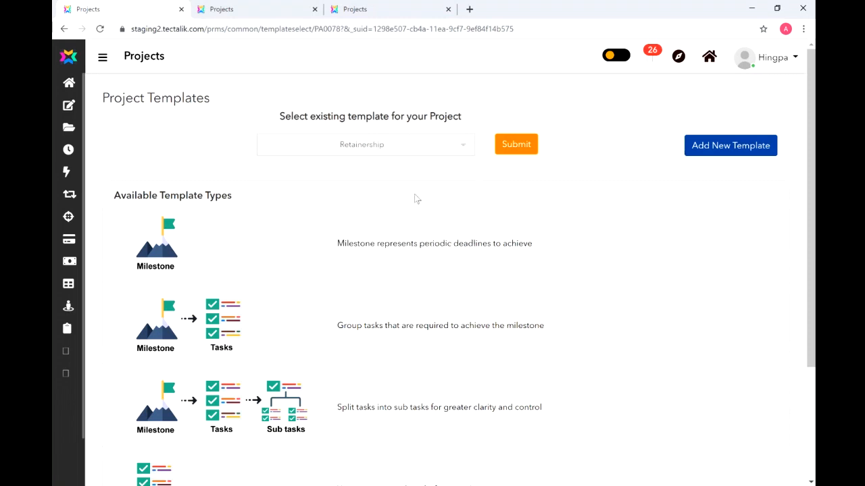
{"action": "left_click", "coordinate": [503, 144]}
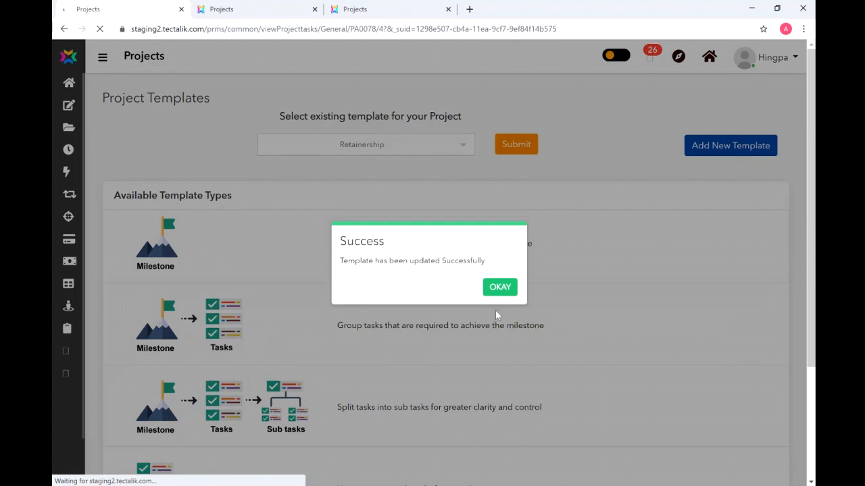
{"action": "left_click", "coordinate": [498, 291]}
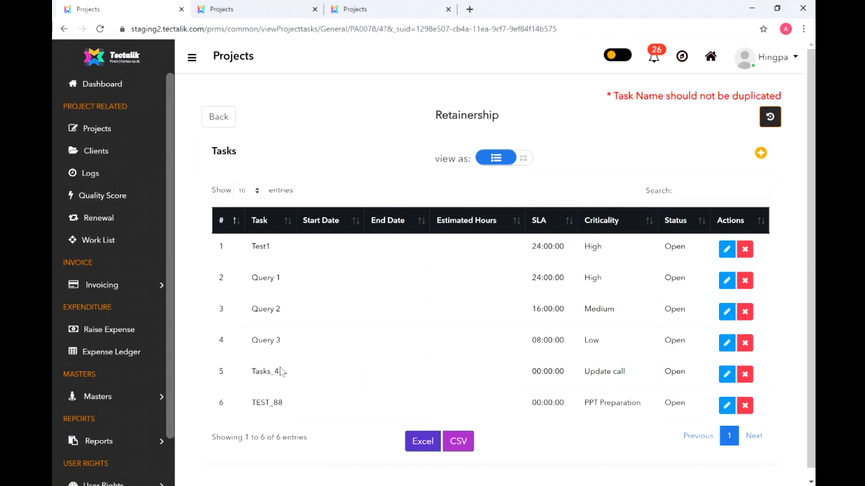
{"action": "left_click", "coordinate": [726, 250]}
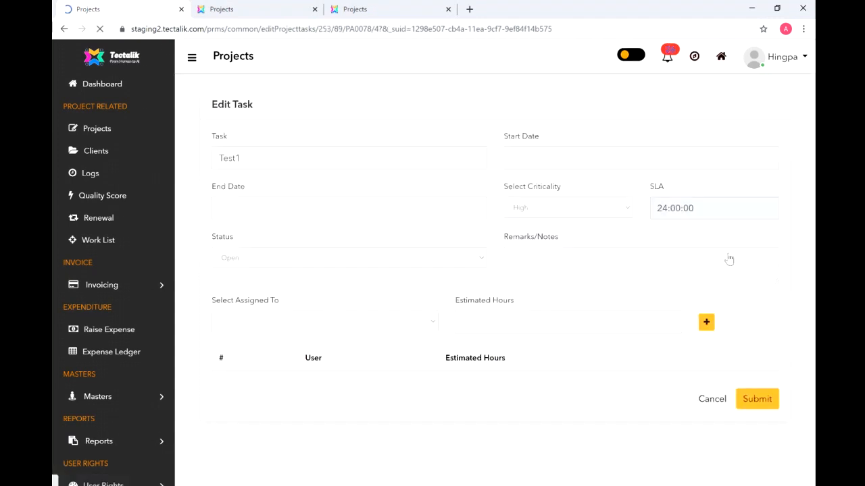
- Set Test1's start date to 10-08-2020
{"action": "left_click", "coordinate": [523, 156]}
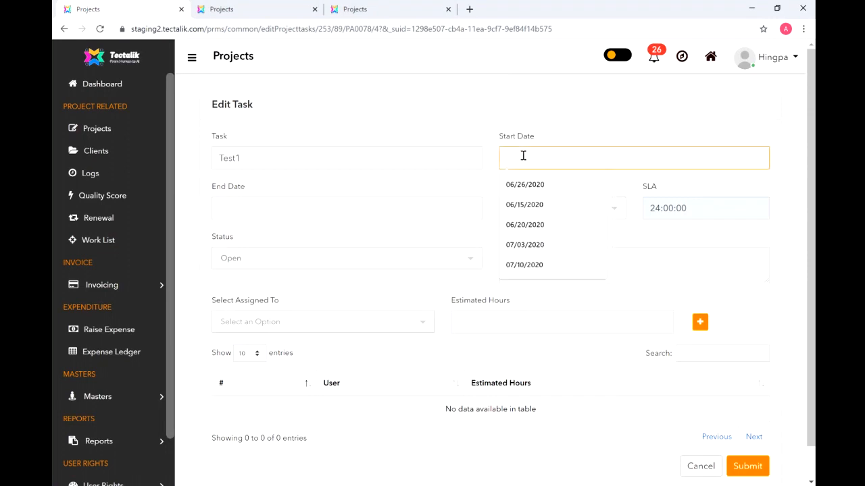
{"action": "left_click", "coordinate": [523, 156]}
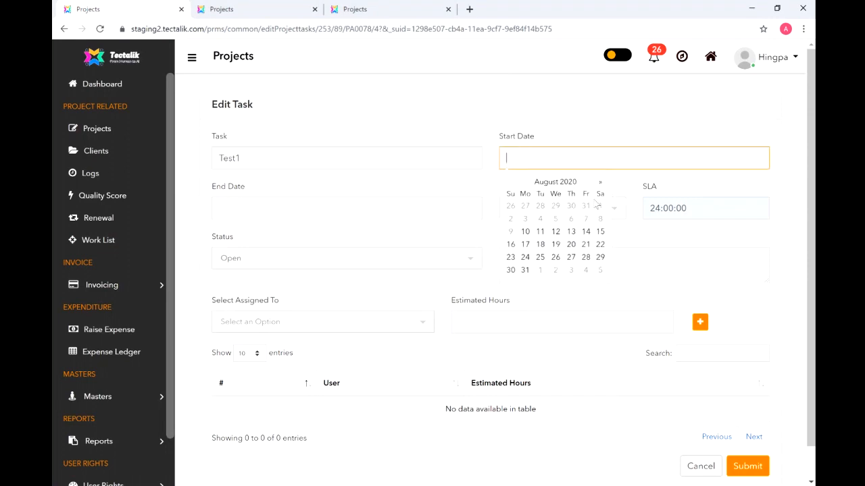
{"action": "left_click", "coordinate": [531, 233]}
- Set Test1's end date to 31 January 2021
{"action": "left_click", "coordinate": [404, 199]}
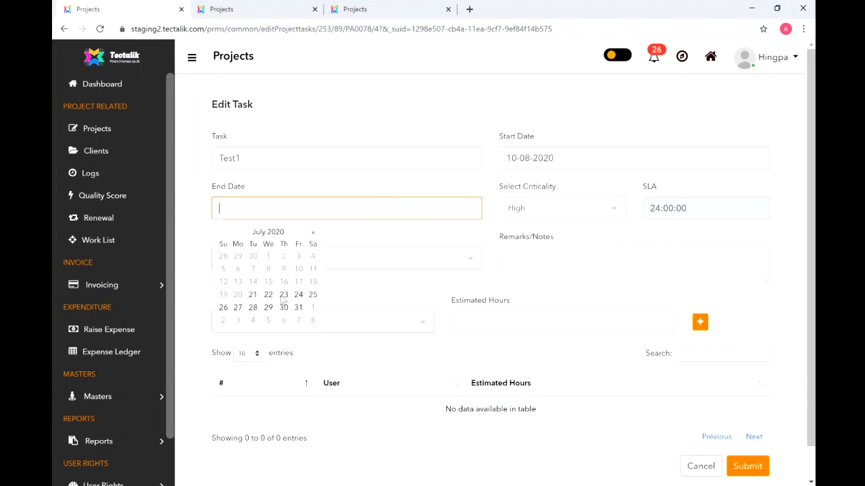
{"action": "left_click", "coordinate": [313, 234]}
{"action": "left_click", "coordinate": [314, 237]}
{"action": "left_click", "coordinate": [314, 236]}
{"action": "left_click", "coordinate": [314, 237]}
{"action": "left_click", "coordinate": [313, 237]}
{"action": "left_click", "coordinate": [313, 236]}
{"action": "left_click", "coordinate": [314, 236]}
{"action": "left_click", "coordinate": [313, 236]}
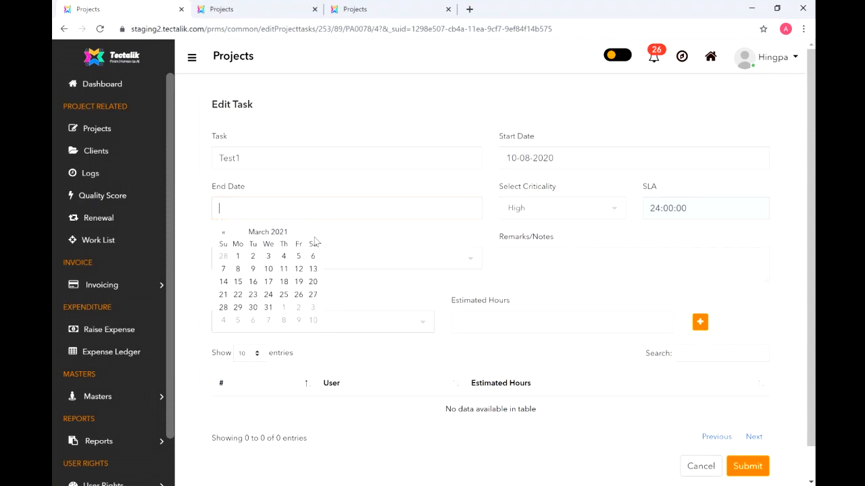
{"action": "left_click", "coordinate": [224, 234]}
{"action": "left_click", "coordinate": [225, 234]}
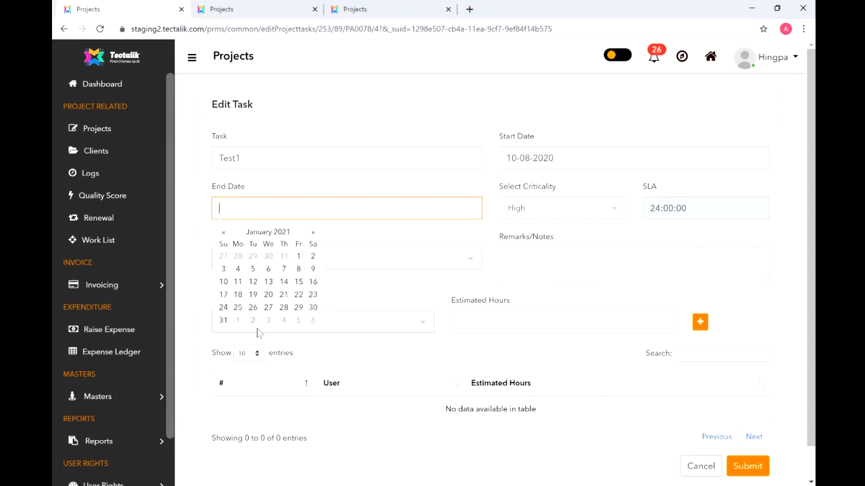
{"action": "left_click", "coordinate": [224, 321]}
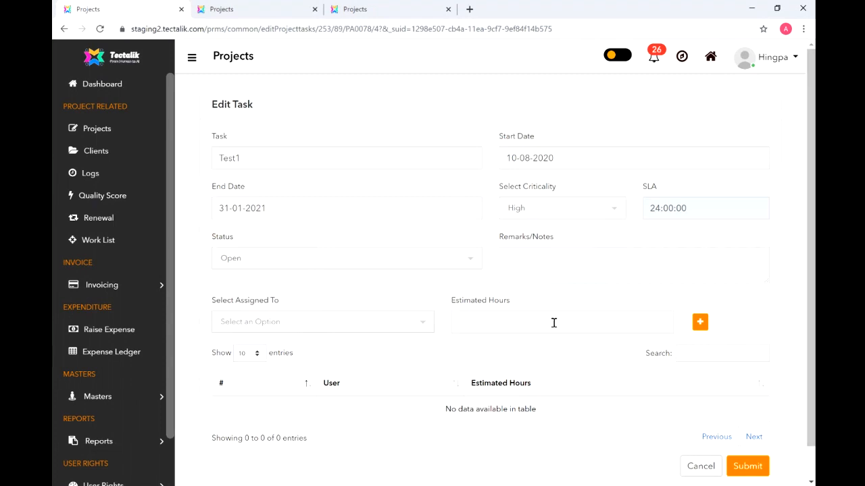
- Assign three team members to Test1 and save the task
{"action": "left_click", "coordinate": [411, 324]}
{"action": "left_click", "coordinate": [394, 375]}
{"action": "left_click", "coordinate": [700, 322]}
{"action": "left_click", "coordinate": [383, 376]}
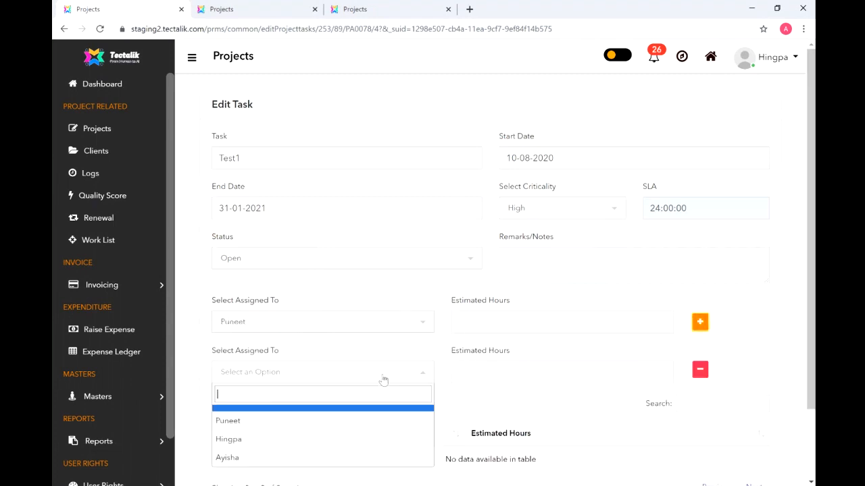
{"action": "left_click", "coordinate": [372, 441]}
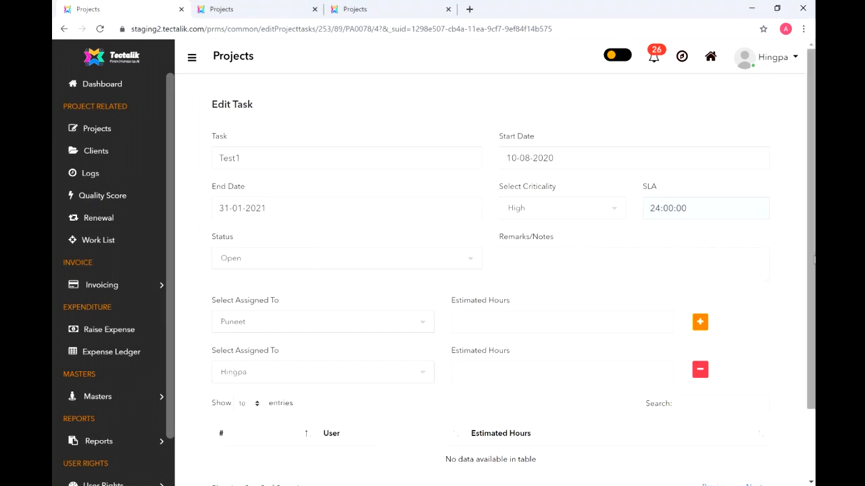
{"action": "left_click_drag", "start_coordinate": [814, 259], "coordinate": [806, 327]}
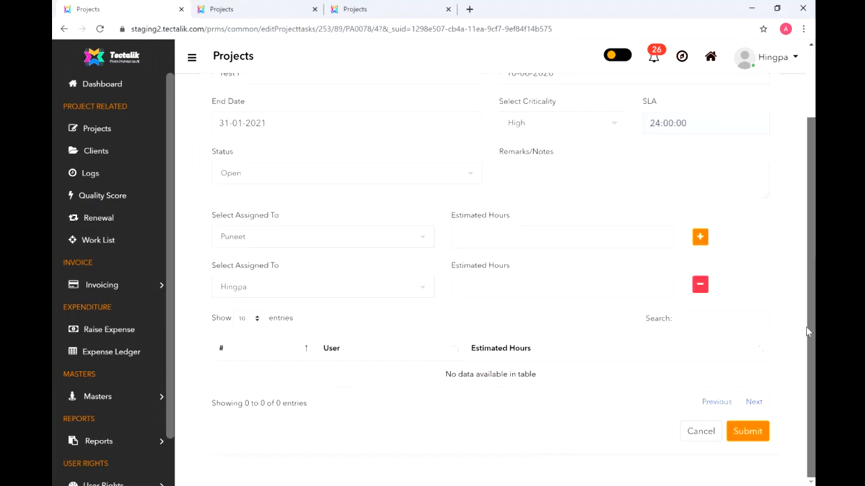
{"action": "left_click", "coordinate": [700, 236]}
{"action": "left_click", "coordinate": [372, 336]}
{"action": "left_click", "coordinate": [347, 420]}
{"action": "scroll", "coordinate": [812, 302], "scroll_direction": "down", "scroll_amount": 1}
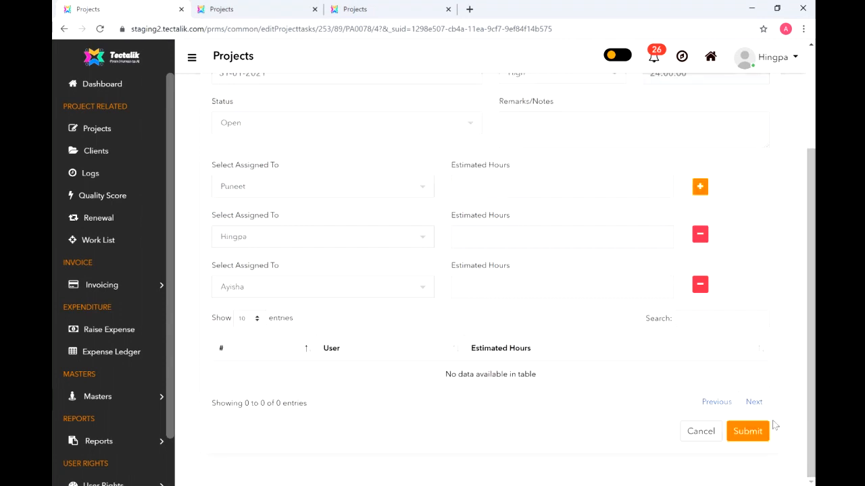
{"action": "left_click", "coordinate": [761, 433]}
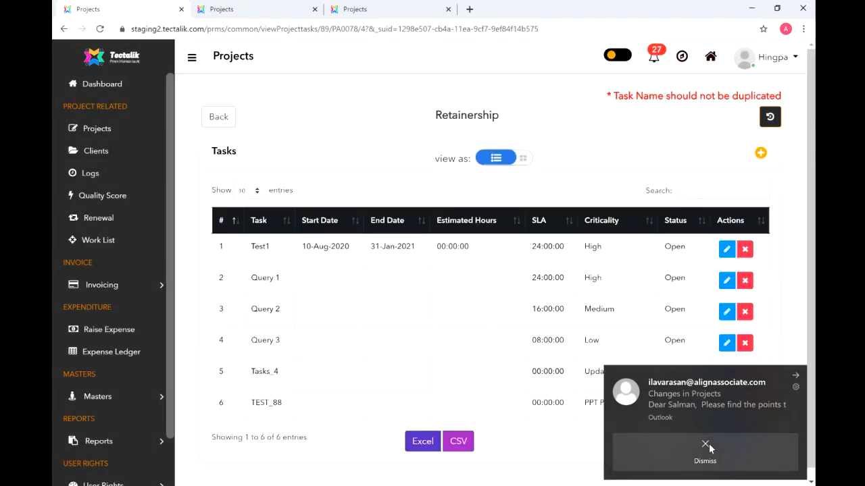
- Dismiss the Outlook notification and reopen Test1's edit form to check its three assignees
{"action": "left_click", "coordinate": [706, 445]}
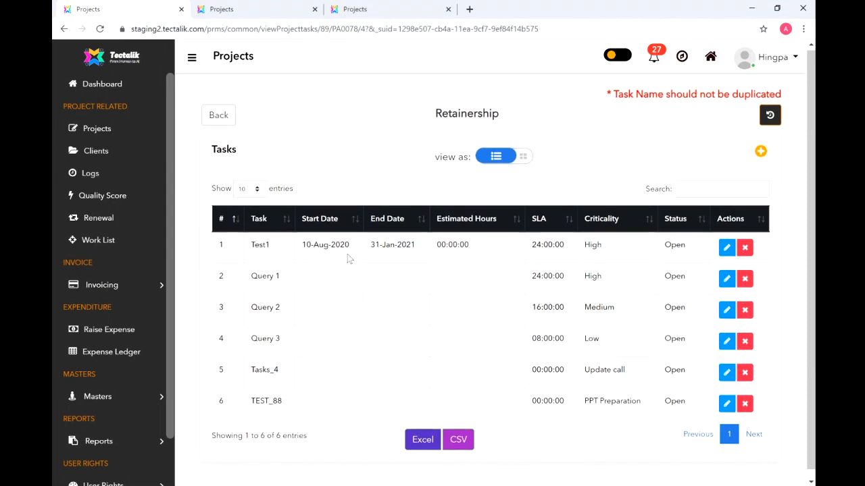
{"action": "left_click", "coordinate": [726, 249]}
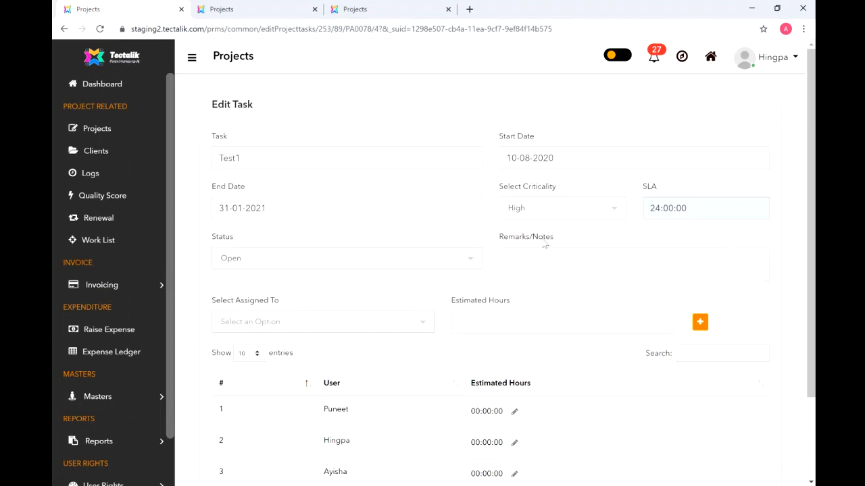
- Leave Test1's status at Open, view the Retainership tasks, then return to the projects list
{"action": "left_click", "coordinate": [445, 260]}
{"action": "left_click", "coordinate": [445, 260]}
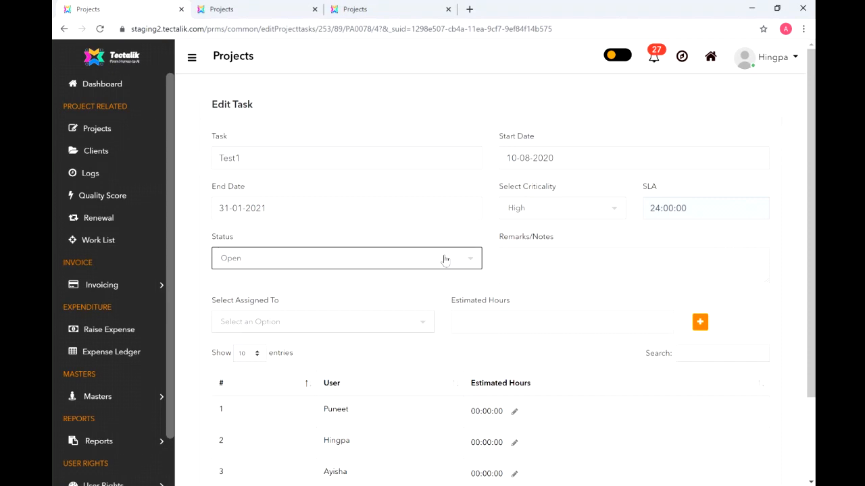
{"action": "left_click", "coordinate": [106, 134]}
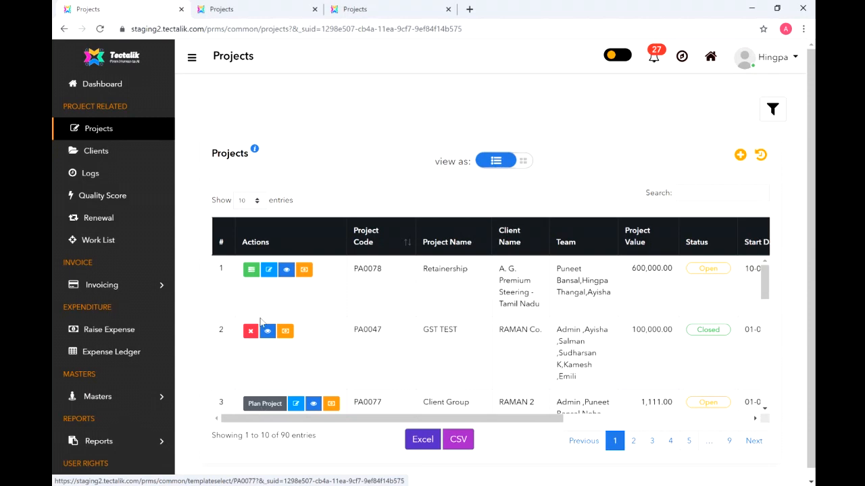
{"action": "left_click", "coordinate": [254, 273]}
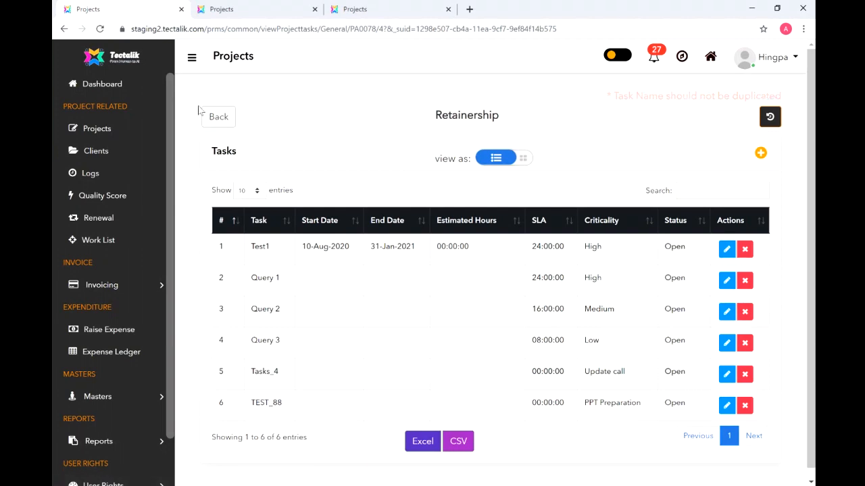
{"action": "left_click", "coordinate": [93, 133]}
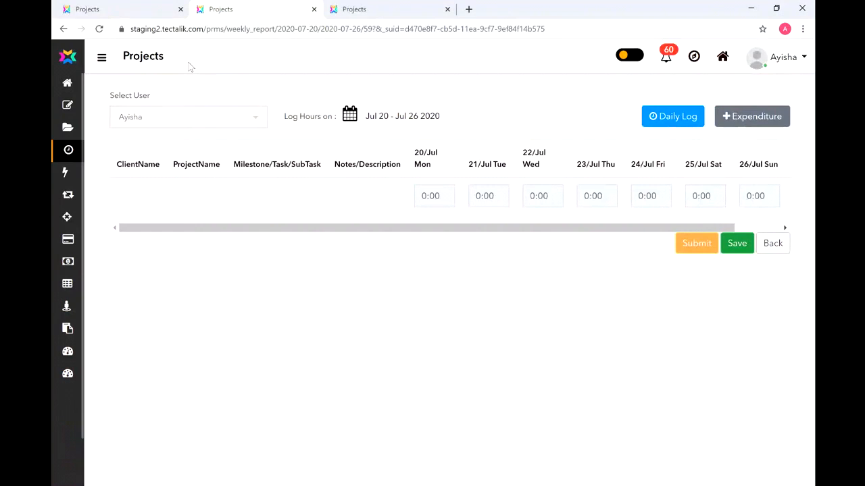
- Leave the sidebar and Select User list unchanged, then bring up the Log Hours on week picker
{"action": "left_click", "coordinate": [102, 59]}
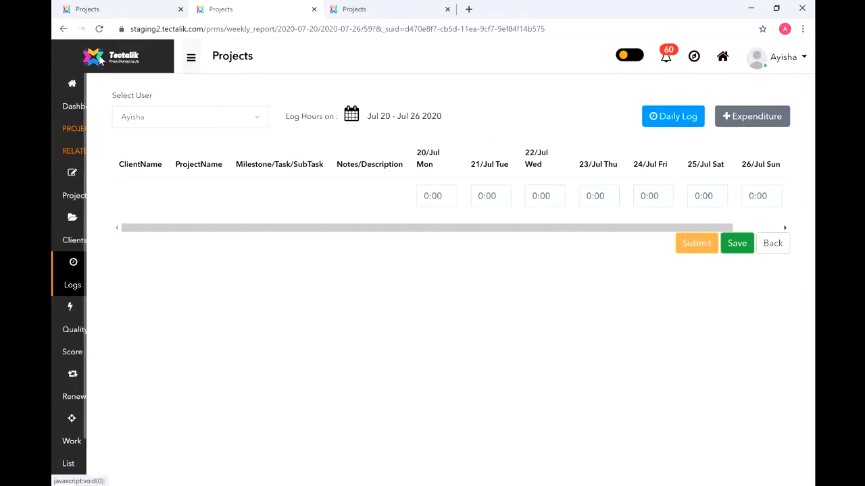
{"action": "left_click", "coordinate": [191, 58]}
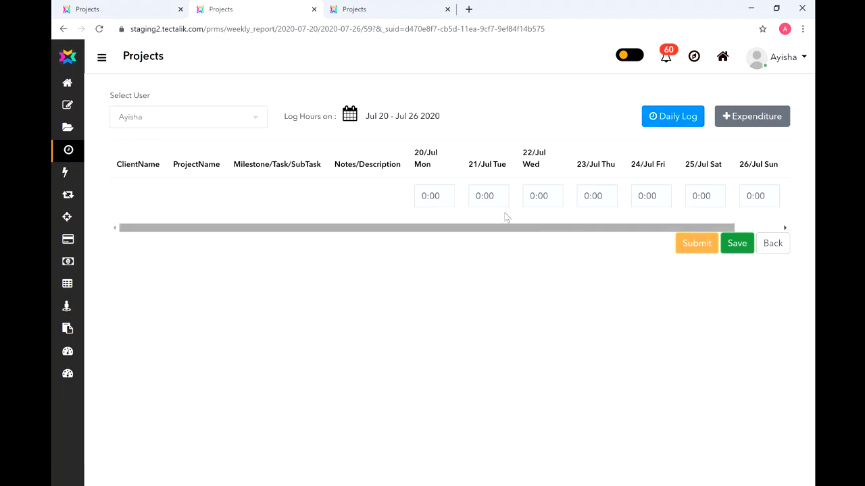
{"action": "left_click", "coordinate": [223, 126]}
{"action": "left_click", "coordinate": [222, 126]}
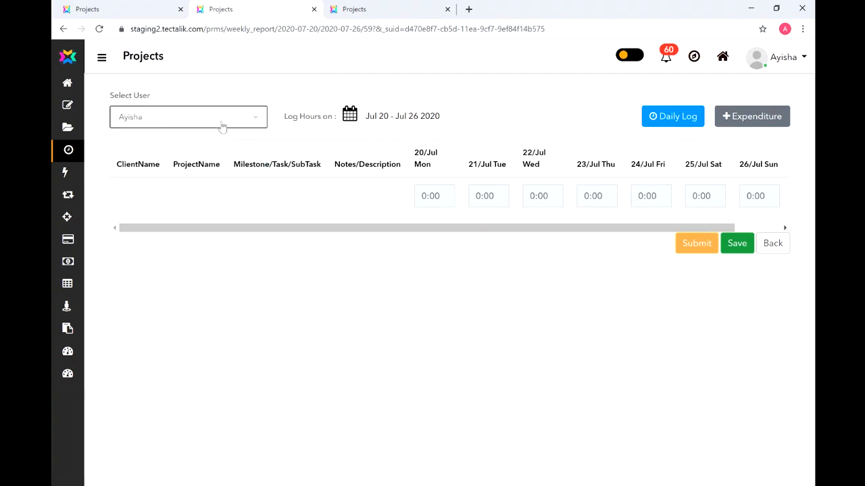
{"action": "left_click", "coordinate": [222, 127]}
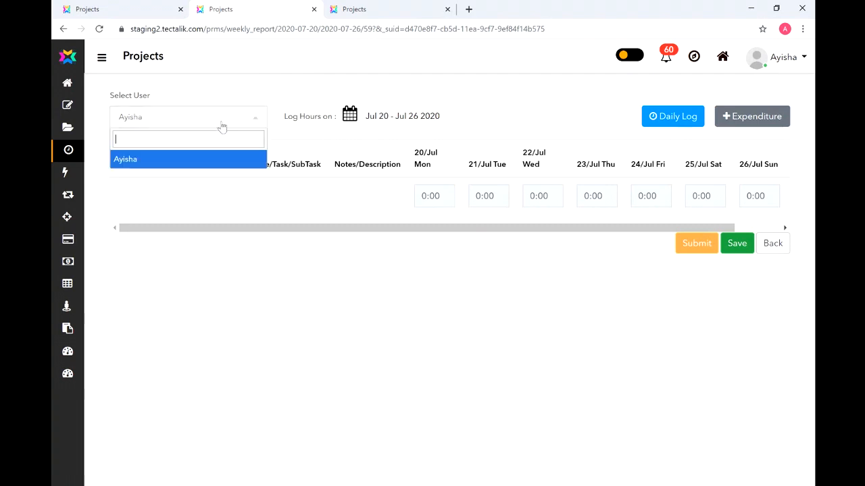
{"action": "left_click", "coordinate": [223, 118]}
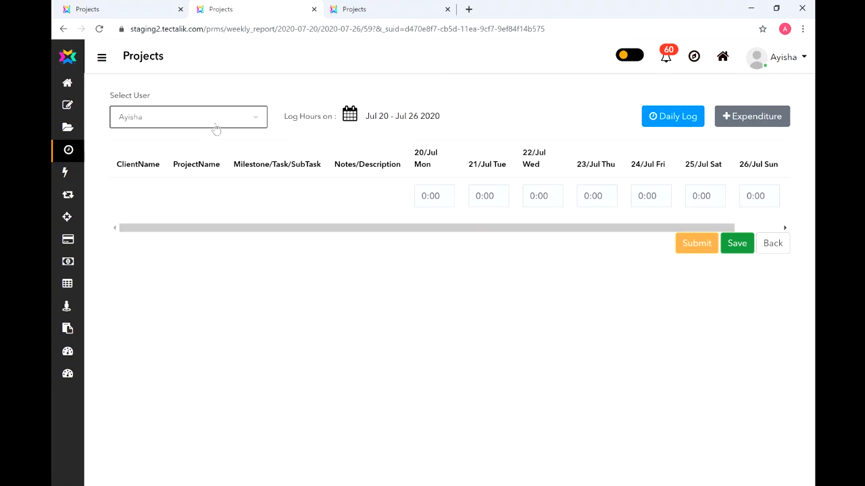
{"action": "left_click", "coordinate": [350, 116]}
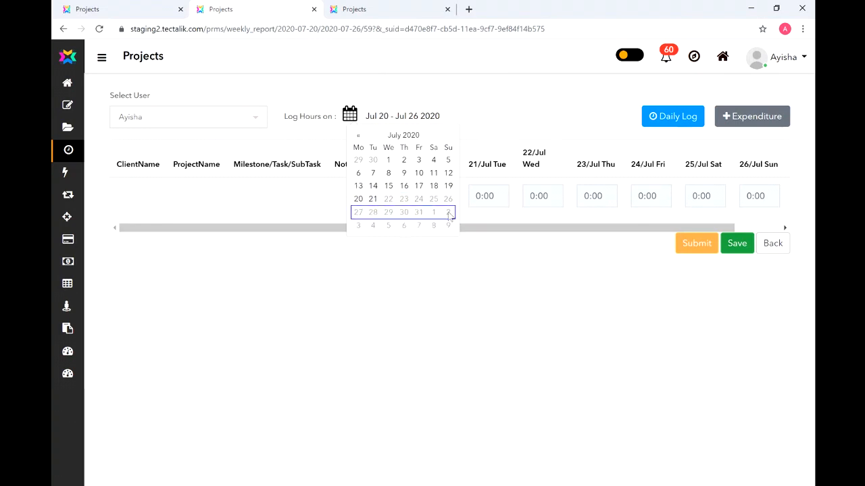
- Switch the timesheet to Jul 13–19, then back to Jul 20–26, checking the 21:00 total
{"action": "left_click", "coordinate": [414, 187]}
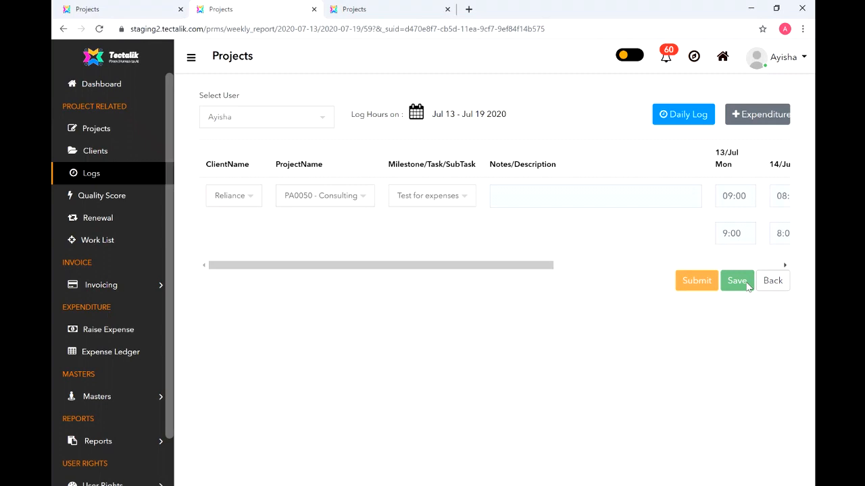
{"action": "left_click_drag", "start_coordinate": [506, 265], "coordinate": [707, 266]}
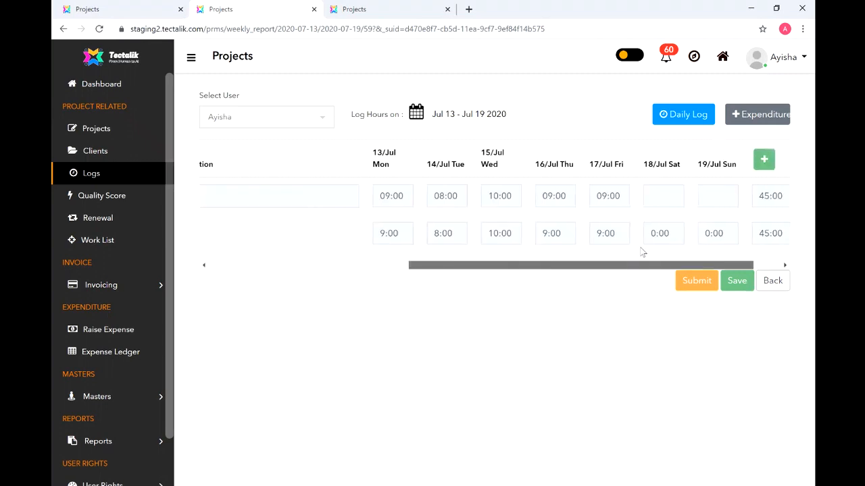
{"action": "left_click_drag", "start_coordinate": [622, 265], "coordinate": [422, 270]}
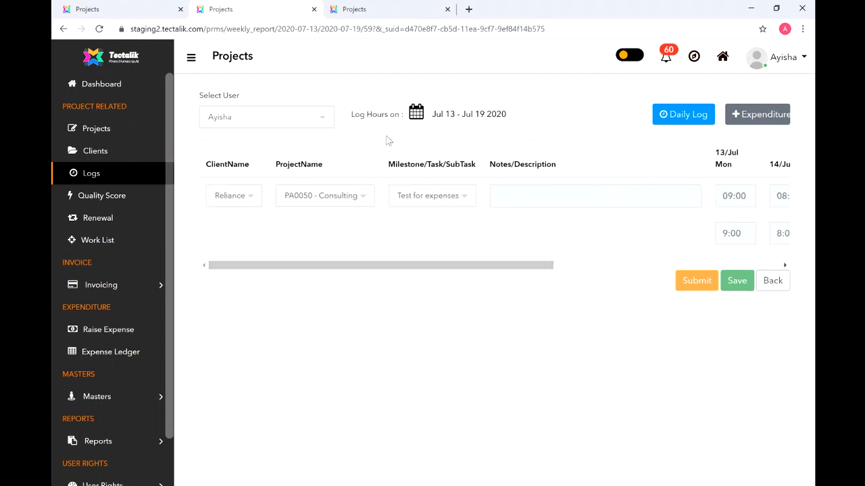
{"action": "left_click", "coordinate": [416, 113]}
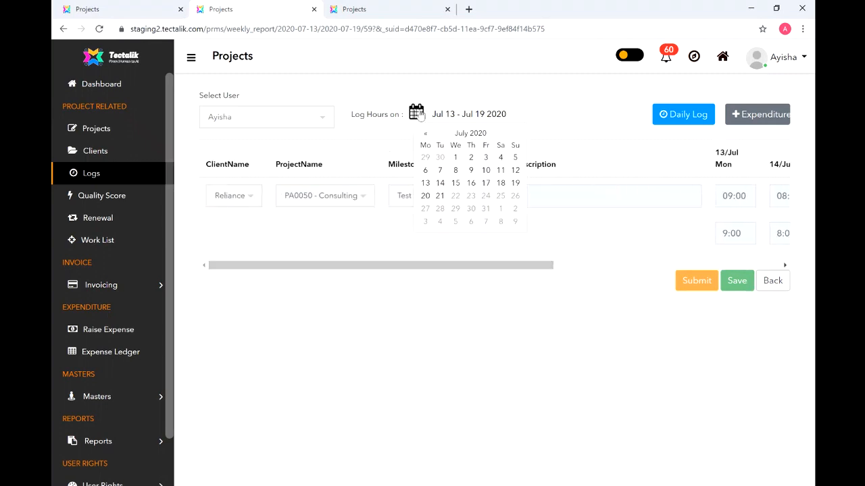
{"action": "left_click", "coordinate": [439, 196]}
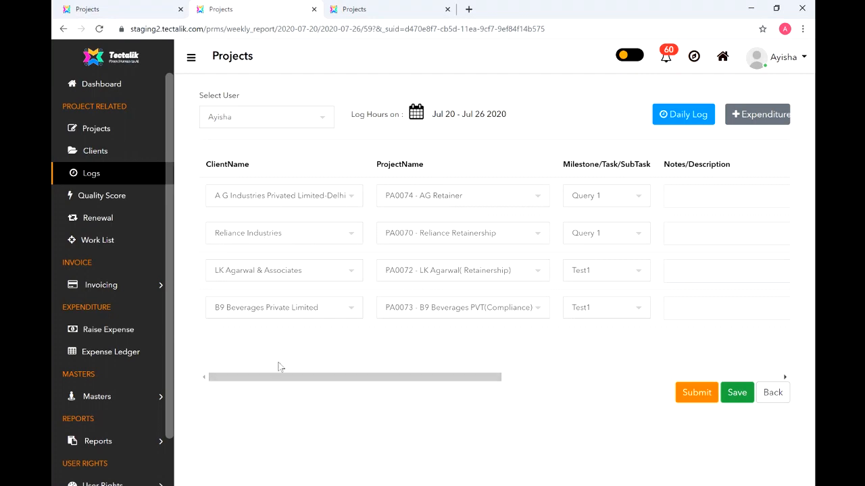
{"action": "left_click_drag", "start_coordinate": [332, 373], "coordinate": [642, 335]}
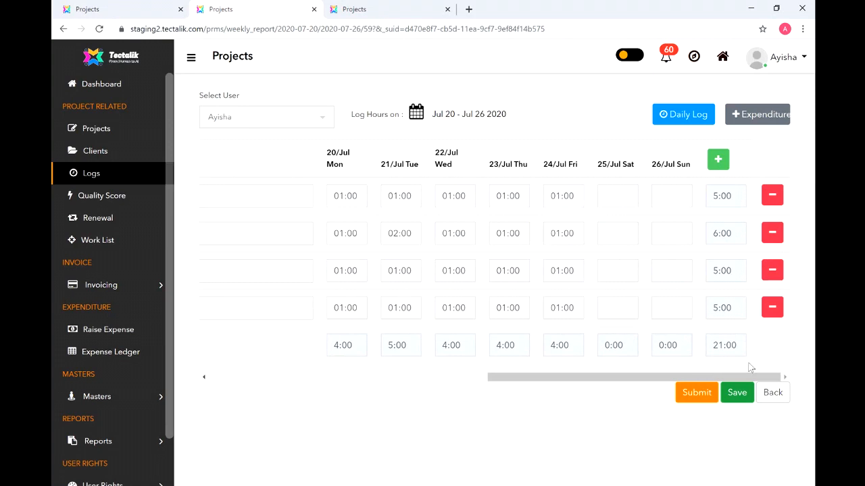
{"action": "left_click_drag", "start_coordinate": [572, 379], "coordinate": [704, 378]}
- Add a log row with client A. G. Premium Steering - Tamil Nadu and project PA0078-Retainership
{"action": "left_click", "coordinate": [718, 161]}
{"action": "left_click_drag", "start_coordinate": [606, 415], "coordinate": [192, 473]}
{"action": "left_click", "coordinate": [312, 352]}
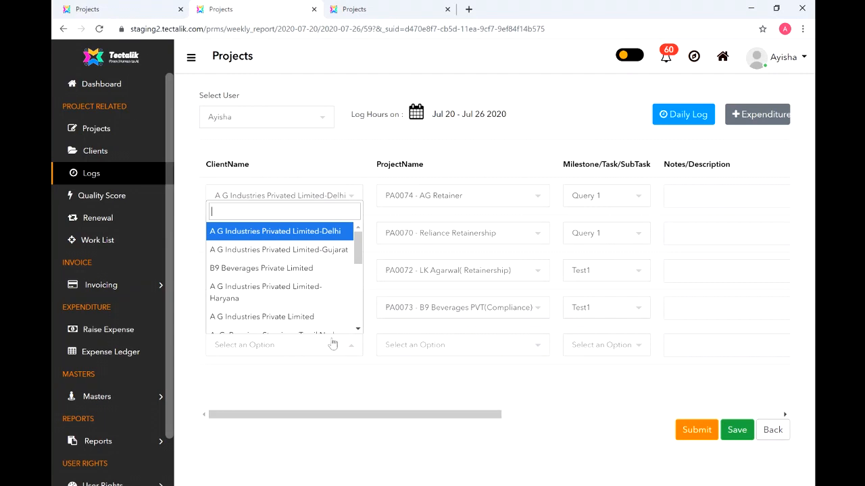
{"action": "left_click", "coordinate": [358, 329]}
{"action": "left_click", "coordinate": [325, 316]}
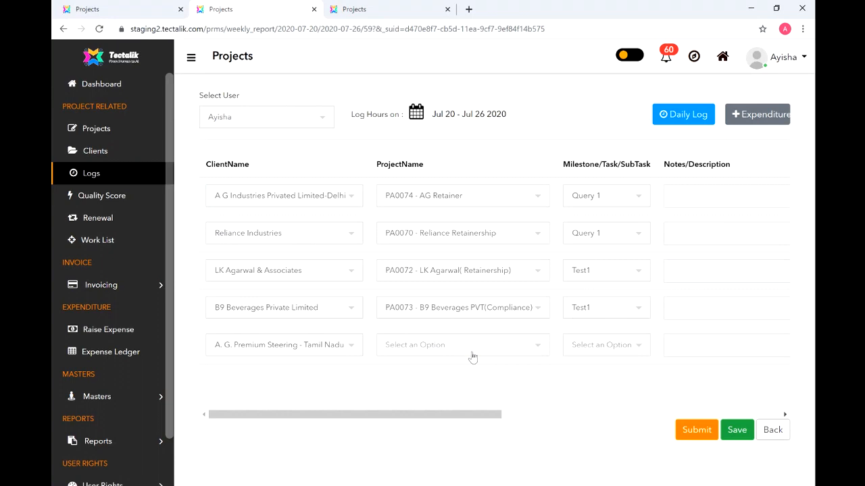
{"action": "left_click", "coordinate": [473, 356]}
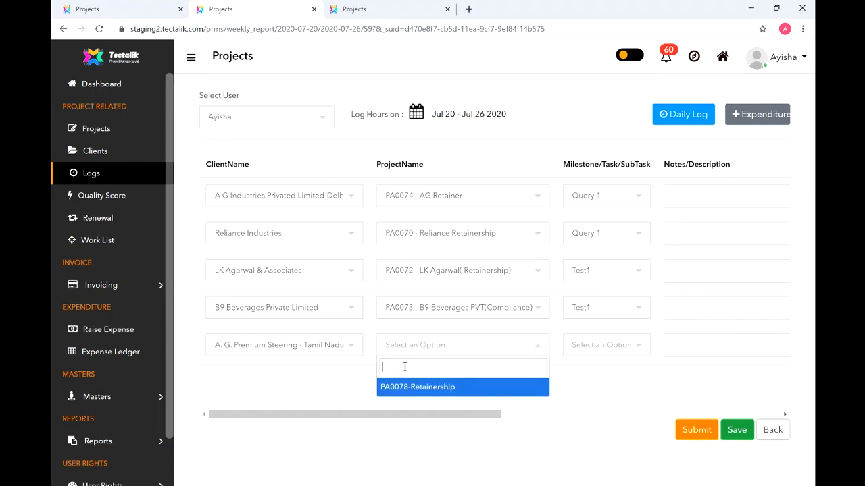
{"action": "left_click", "coordinate": [434, 392]}
{"action": "left_click_drag", "start_coordinate": [426, 414], "coordinate": [503, 392]}
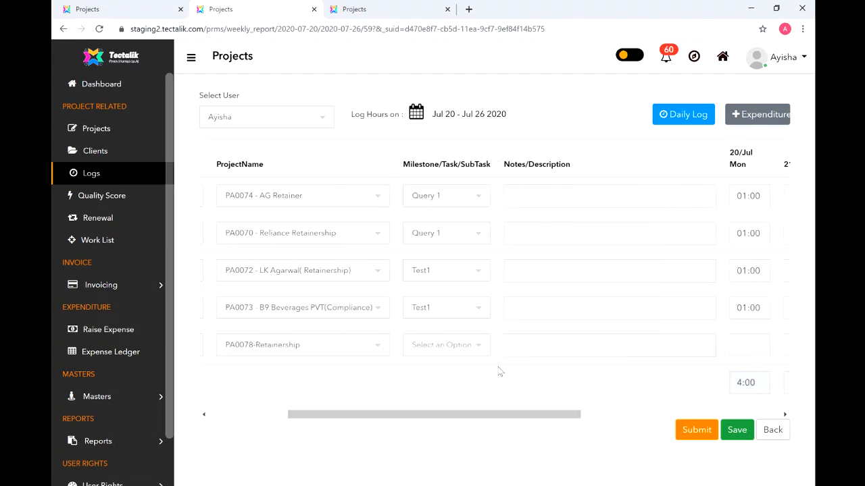
- Set the new row's milestone to Test1 and add the note 'Description'
{"action": "left_click", "coordinate": [477, 347]}
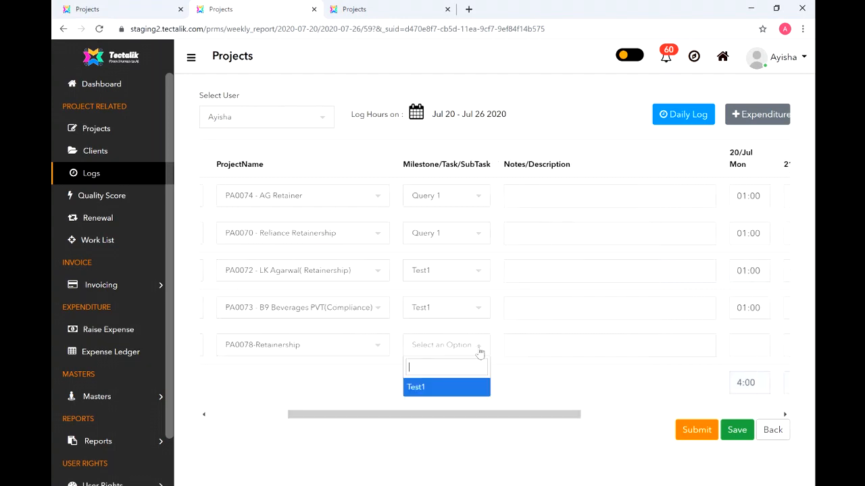
{"action": "left_click", "coordinate": [460, 393]}
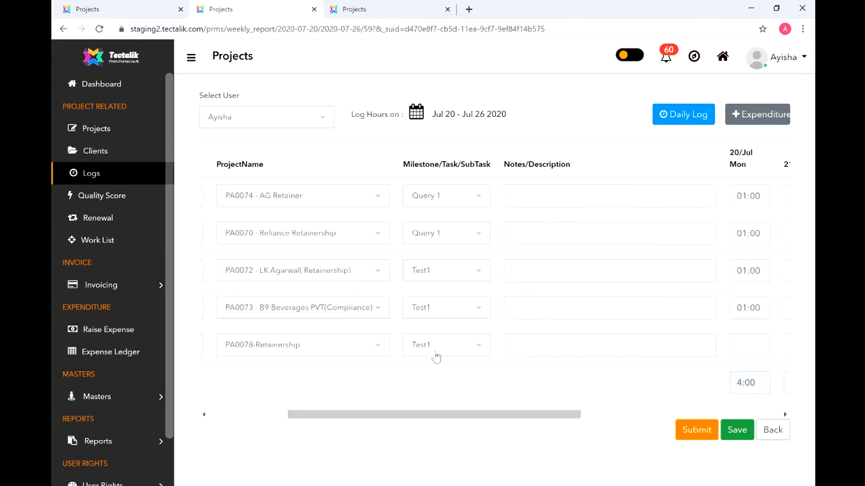
{"action": "left_click", "coordinate": [457, 346]}
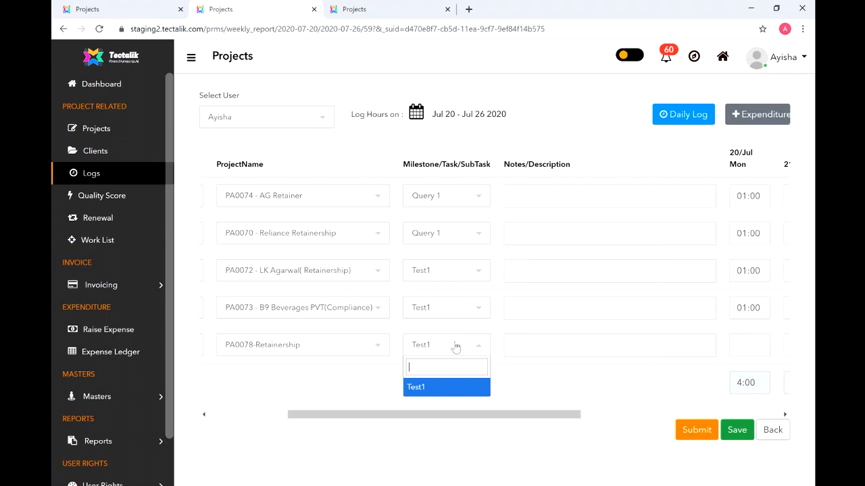
{"action": "left_click", "coordinate": [456, 347]}
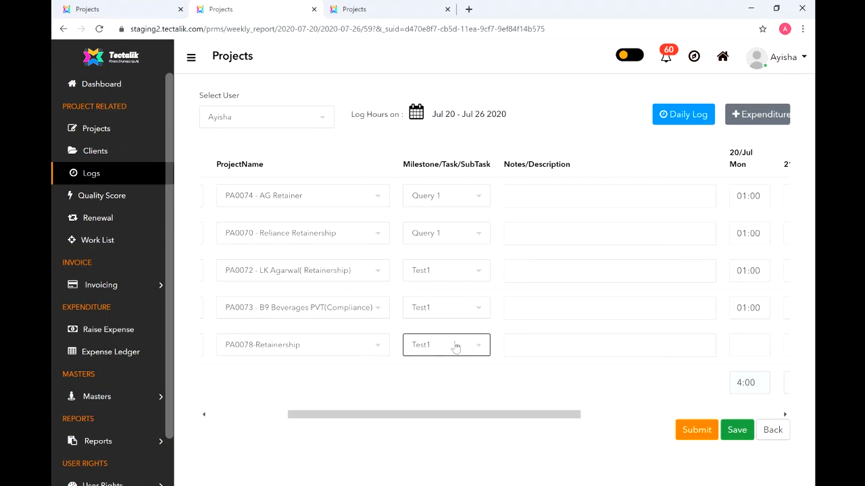
{"action": "left_click", "coordinate": [557, 352]}
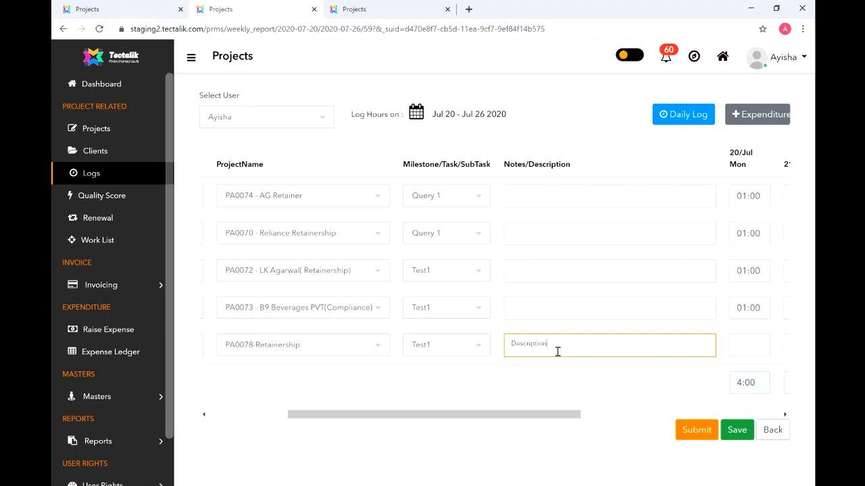
{"action": "left_click_drag", "start_coordinate": [534, 415], "coordinate": [739, 401]}
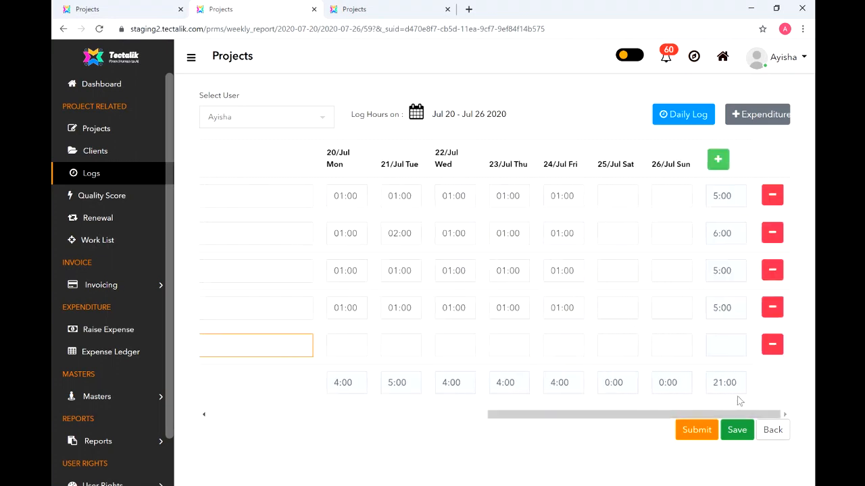
- Enter 5 hours for Monday through Friday on the PA0078-Retainership row
{"action": "left_click", "coordinate": [352, 346]}
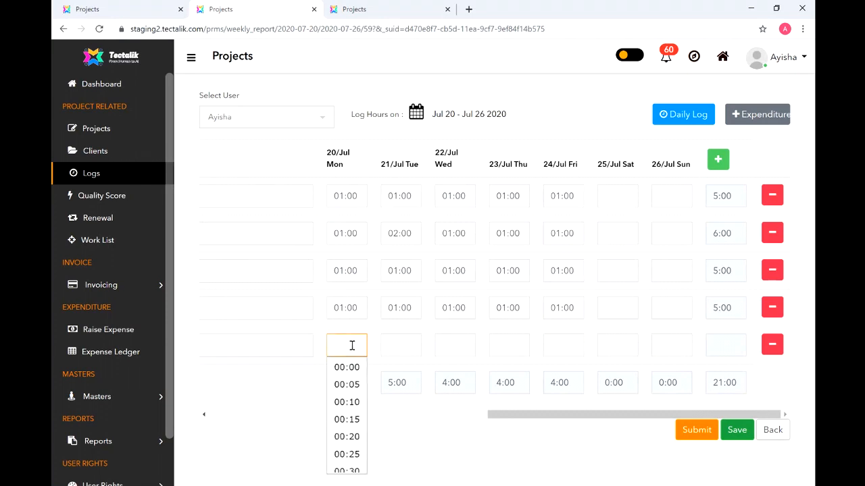
{"action": "type", "text": "5"}
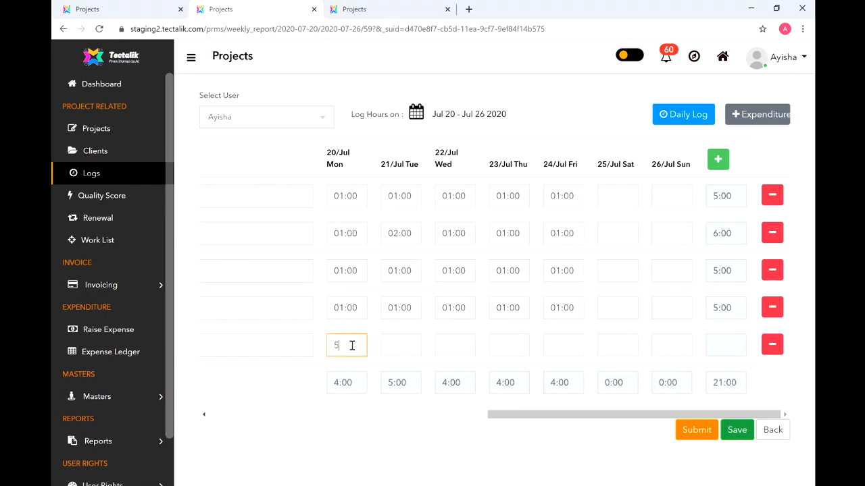
{"action": "left_click", "coordinate": [402, 350]}
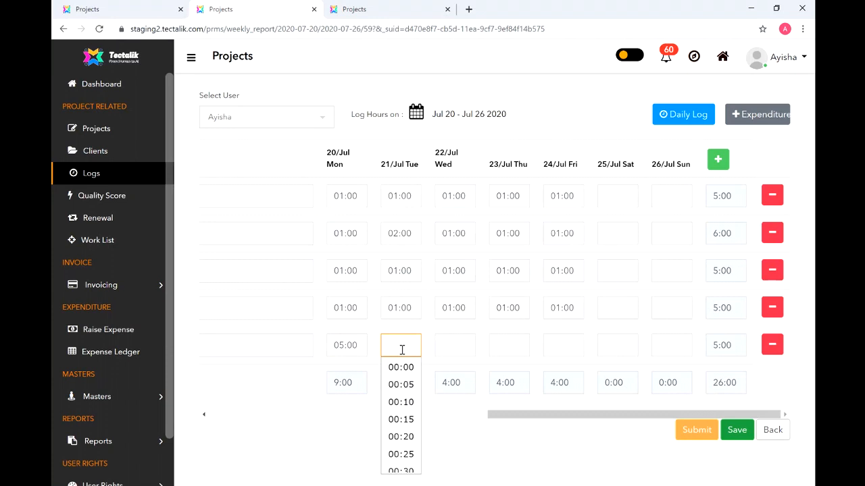
{"action": "type", "text": "5"}
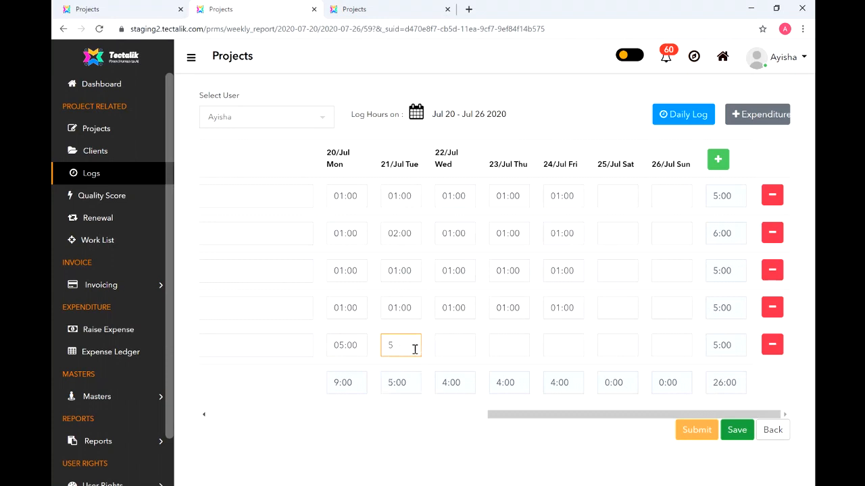
{"action": "left_click", "coordinate": [443, 347]}
{"action": "type", "text": "5"}
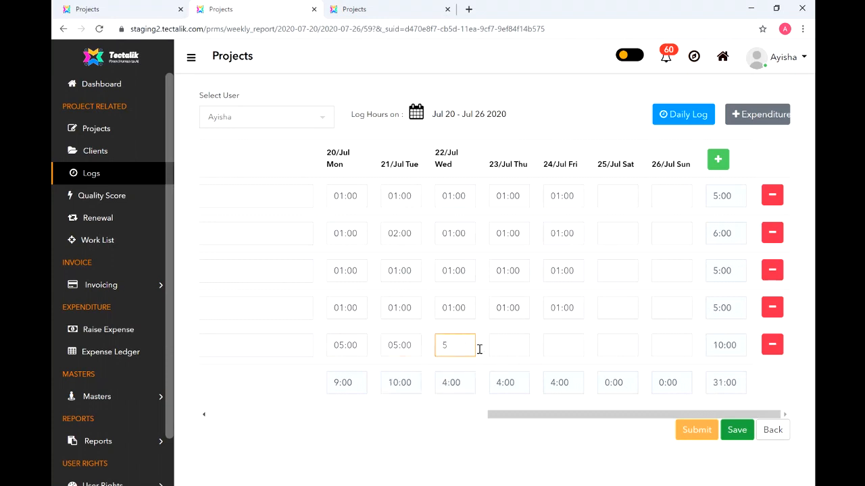
{"action": "left_click", "coordinate": [506, 347]}
{"action": "type", "text": "5"}
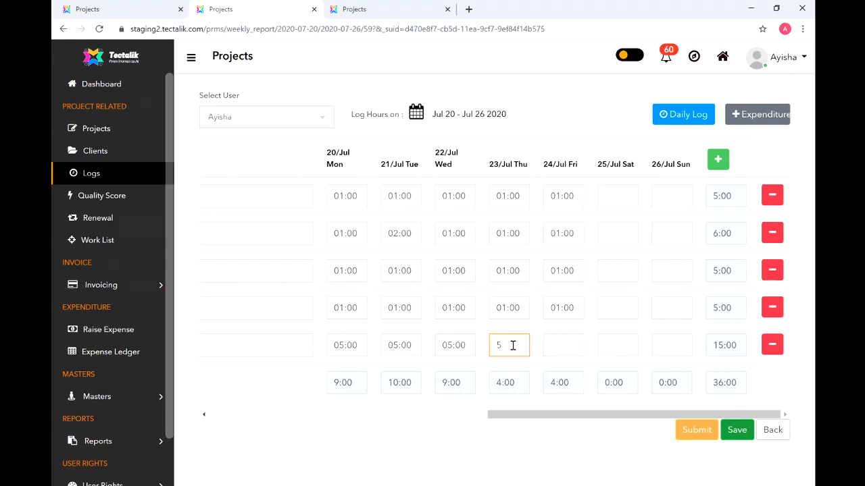
{"action": "left_click", "coordinate": [558, 345]}
{"action": "type", "text": "5"}
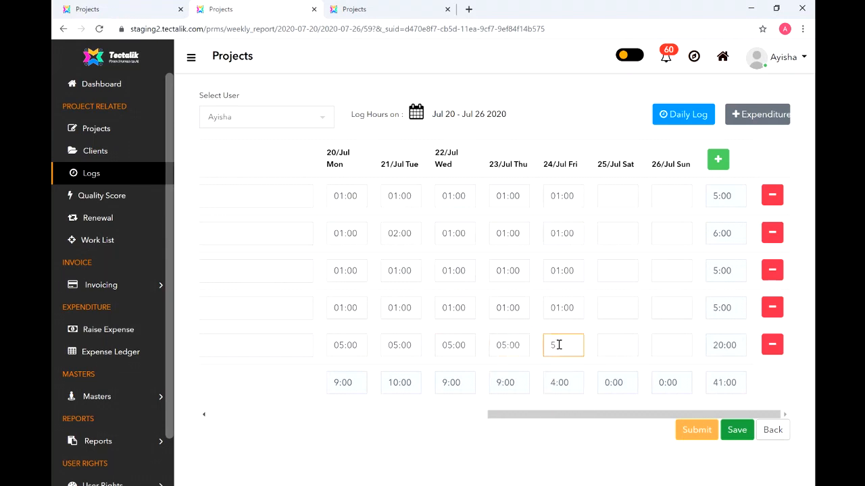
- Leave Saturday empty and save the week's log with 25:00 on the row
{"action": "left_click", "coordinate": [608, 348]}
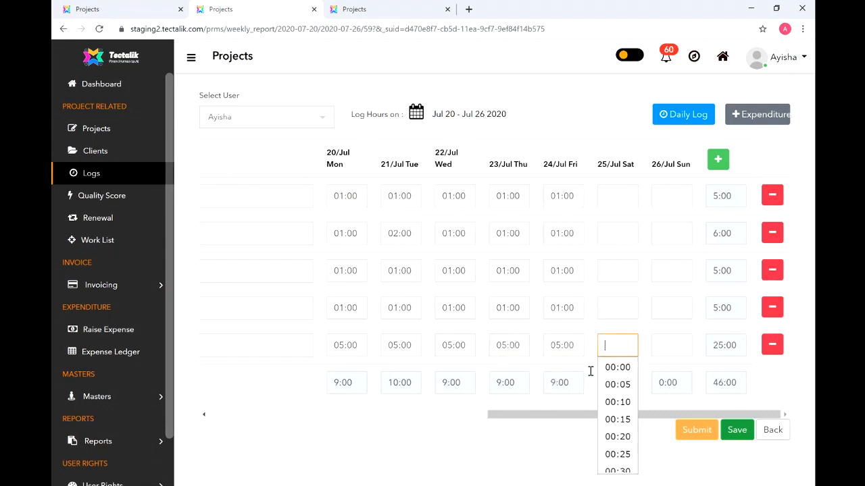
{"action": "left_click", "coordinate": [504, 473]}
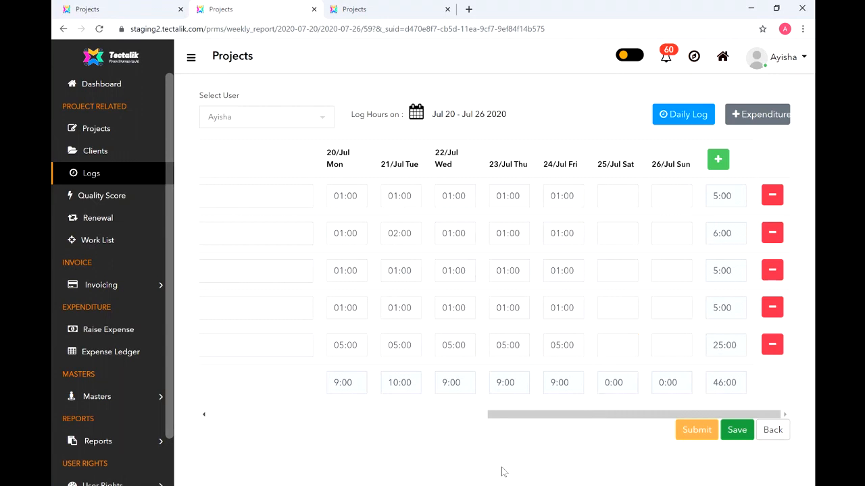
{"action": "left_click", "coordinate": [734, 431]}
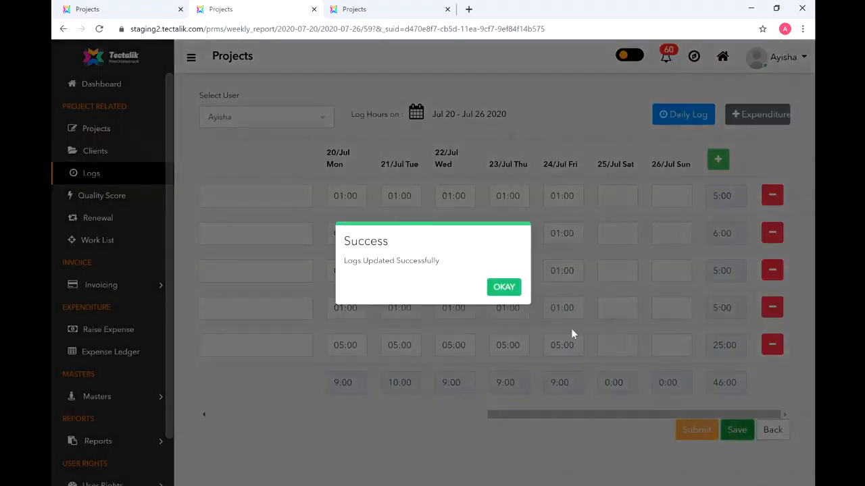
{"action": "left_click", "coordinate": [510, 287]}
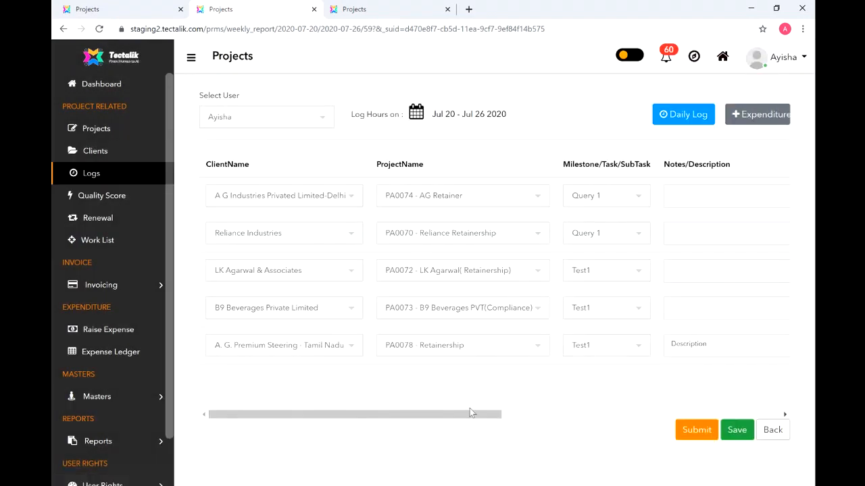
- Change the PA0078 row's Friday hours to 00:00 and save the log
{"action": "left_click_drag", "start_coordinate": [470, 414], "coordinate": [623, 379]}
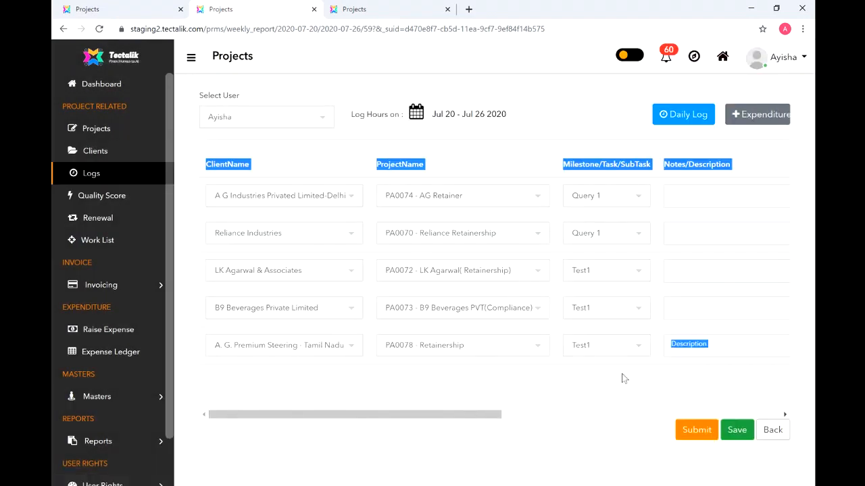
{"action": "left_click", "coordinate": [557, 401]}
{"action": "left_click_drag", "start_coordinate": [428, 416], "coordinate": [731, 358]}
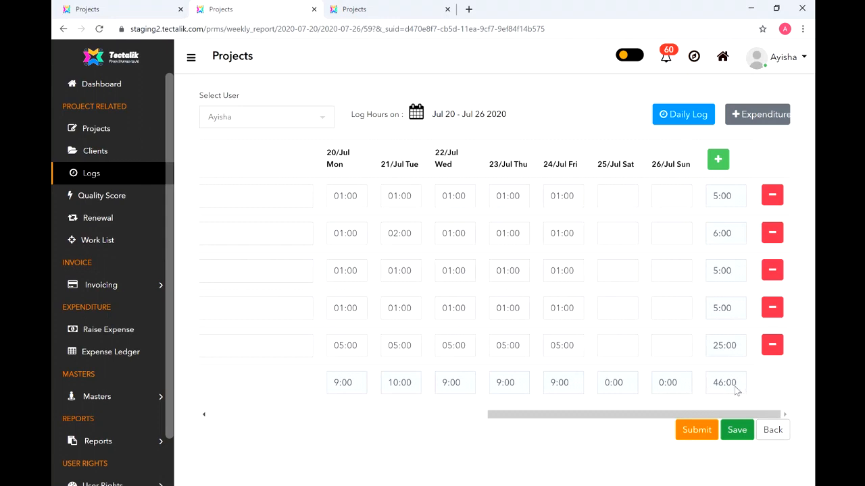
{"action": "left_click", "coordinate": [574, 344]}
{"action": "key", "text": "BackSpace"}
{"action": "key", "text": "BackSpace"}
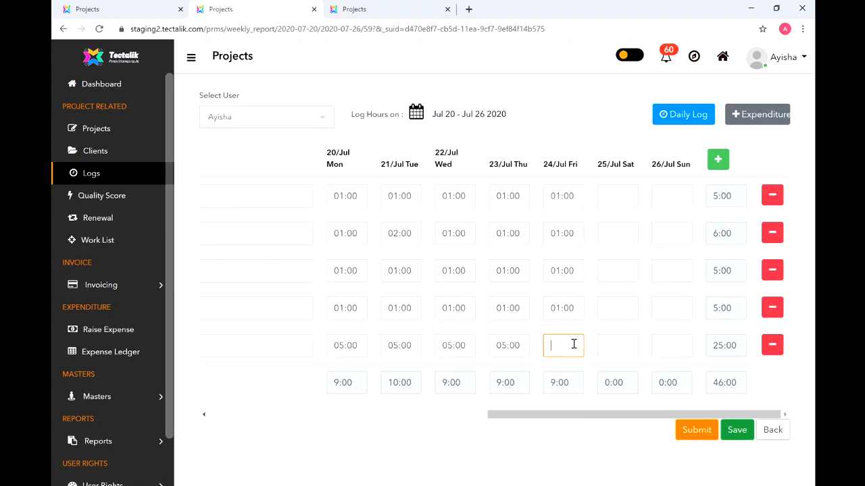
{"action": "type", "text": "0"}
{"action": "left_click", "coordinate": [514, 452]}
{"action": "left_click", "coordinate": [739, 434]}
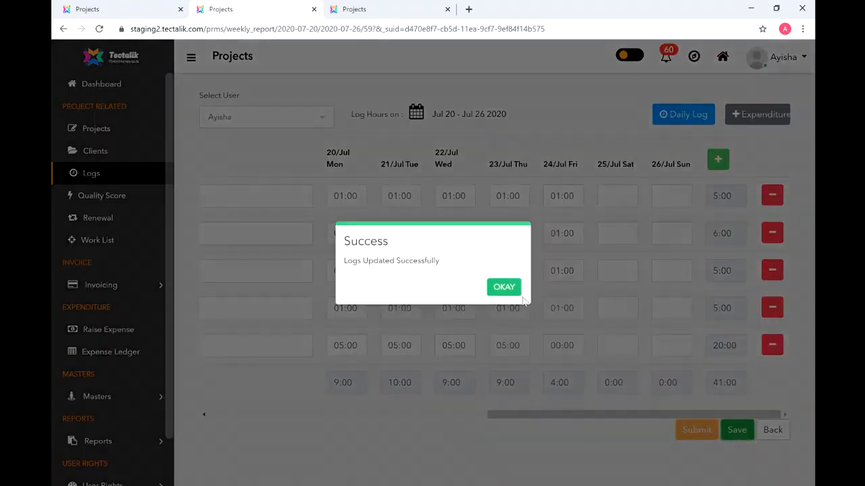
{"action": "left_click", "coordinate": [510, 291]}
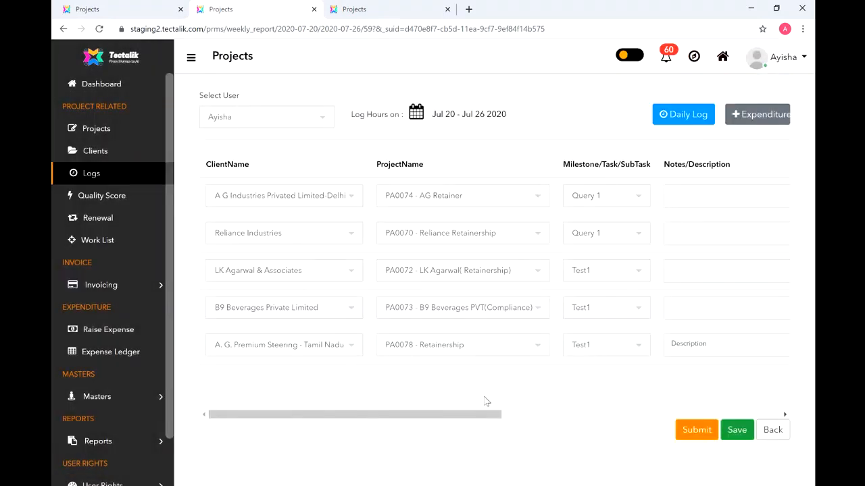
- Try submitting the week and dismiss the minimum weekly hours alert
{"action": "left_click", "coordinate": [513, 414]}
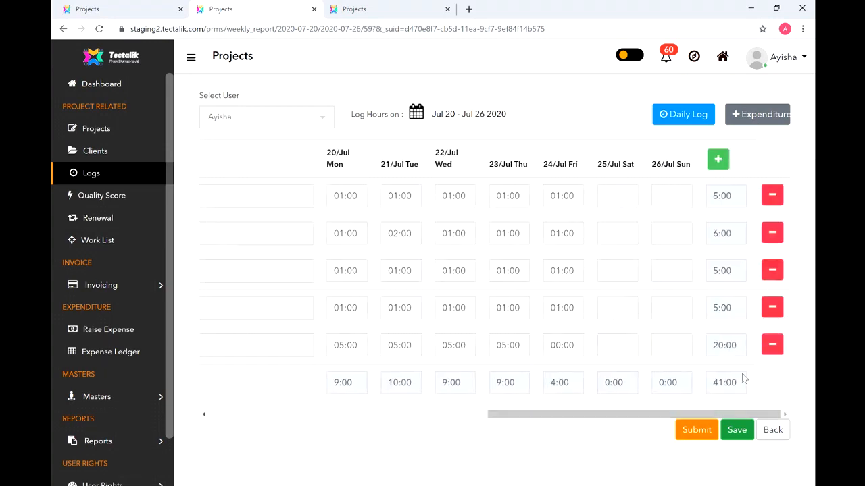
{"action": "left_click", "coordinate": [702, 430]}
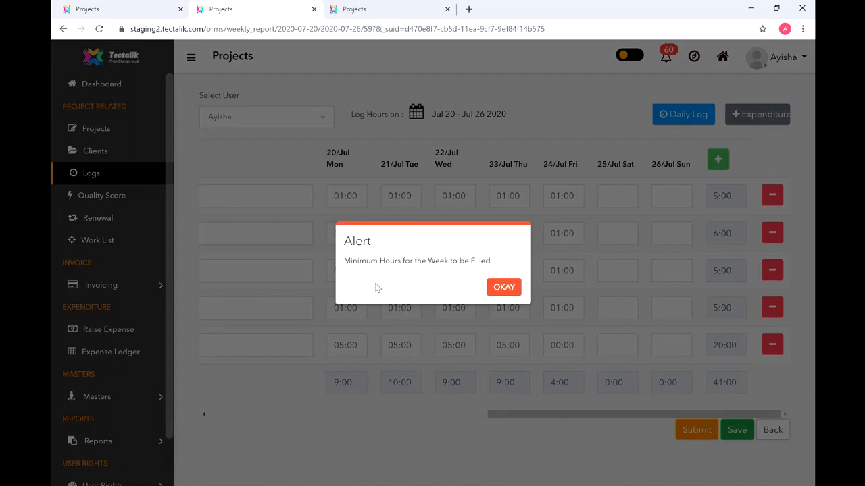
{"action": "left_click", "coordinate": [502, 287]}
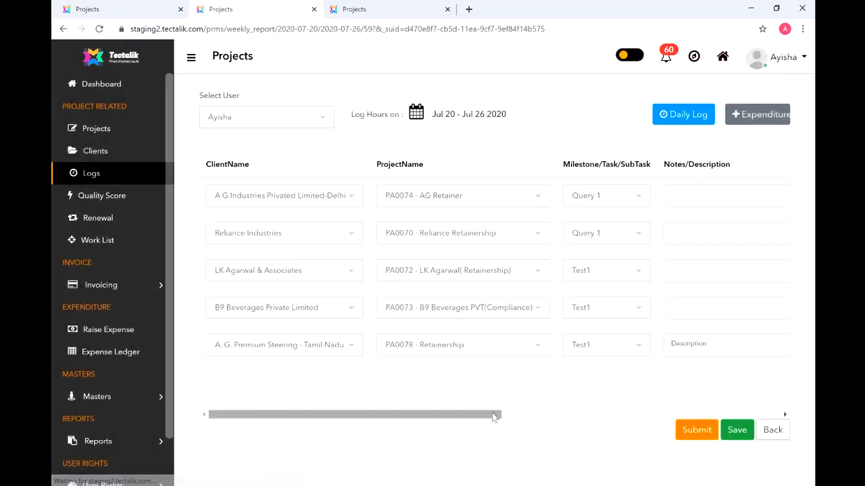
- Restore the PA0078 row's Friday hours to 05:00
{"action": "left_click_drag", "start_coordinate": [489, 414], "coordinate": [782, 363]}
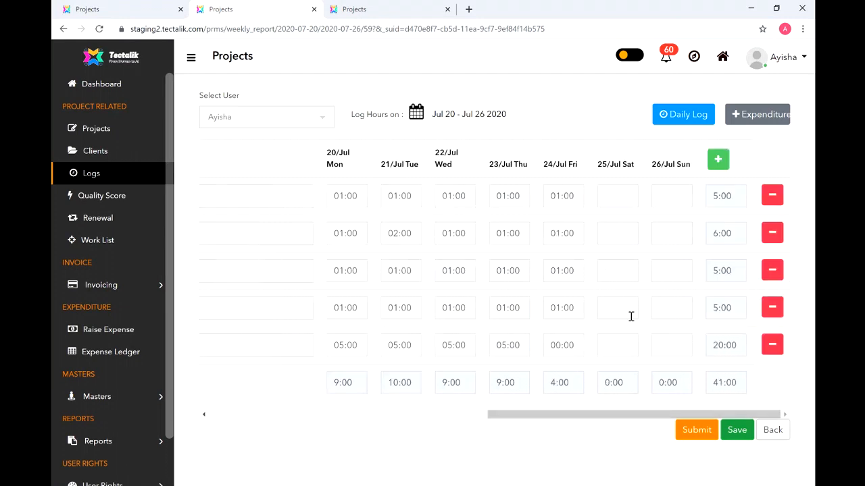
{"action": "left_click_drag", "start_coordinate": [578, 346], "coordinate": [533, 349]}
{"action": "left_click", "coordinate": [550, 345]}
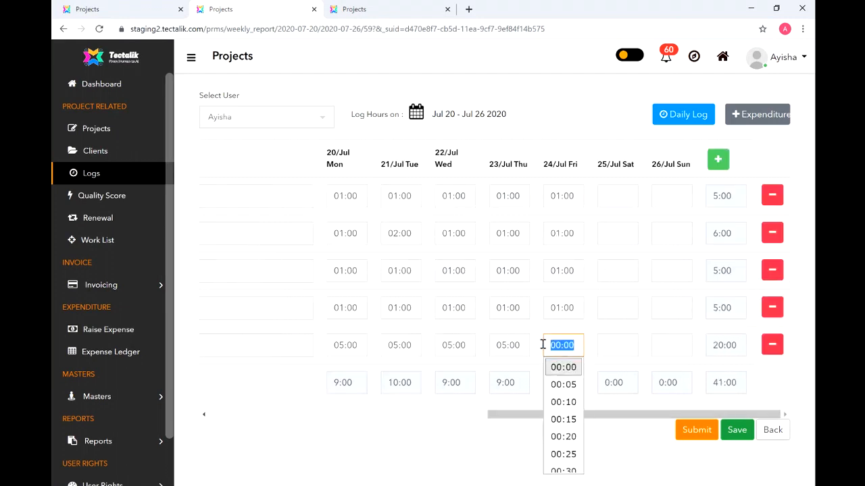
{"action": "type", "text": "5"}
{"action": "scroll", "coordinate": [543, 345], "scroll_direction": "left", "scroll_amount": 1}
{"action": "scroll", "coordinate": [543, 348], "scroll_direction": "right", "scroll_amount": 1}
{"action": "left_click", "coordinate": [623, 443]}
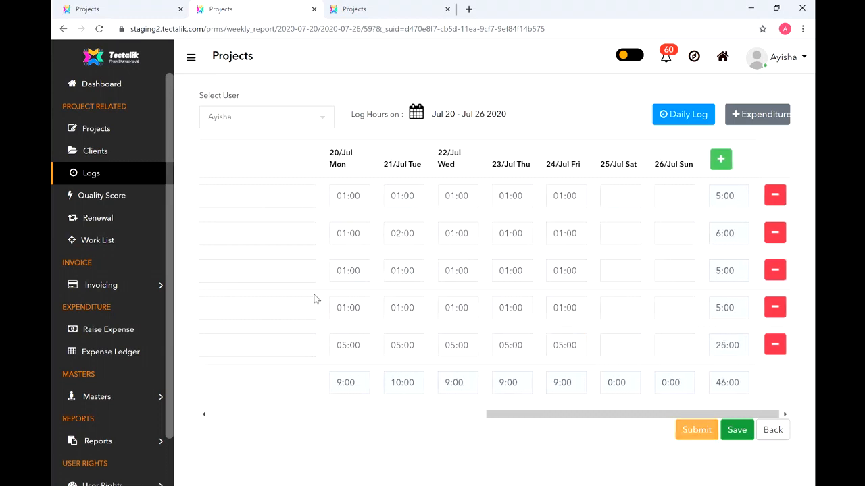
- Save and submit the Jul 20–26 timesheet, now totalling 46:00
{"action": "left_click_drag", "start_coordinate": [521, 415], "coordinate": [240, 449]}
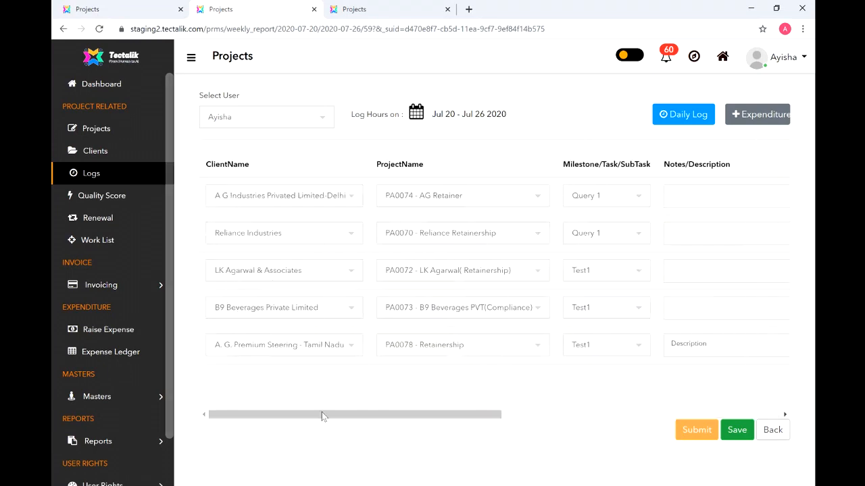
{"action": "left_click_drag", "start_coordinate": [321, 415], "coordinate": [620, 365]}
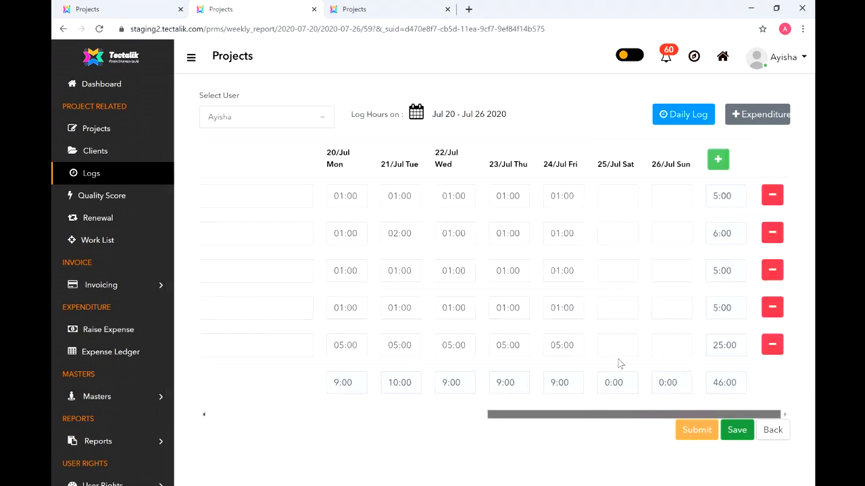
{"action": "left_click", "coordinate": [735, 429]}
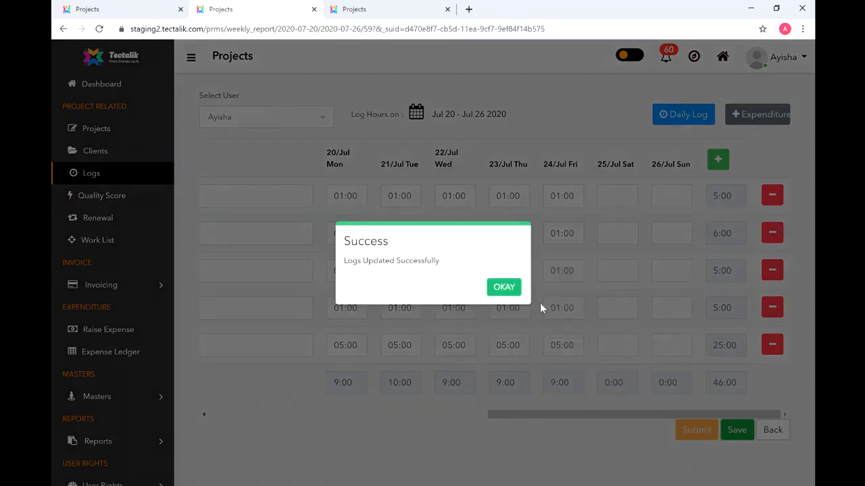
{"action": "left_click", "coordinate": [508, 288]}
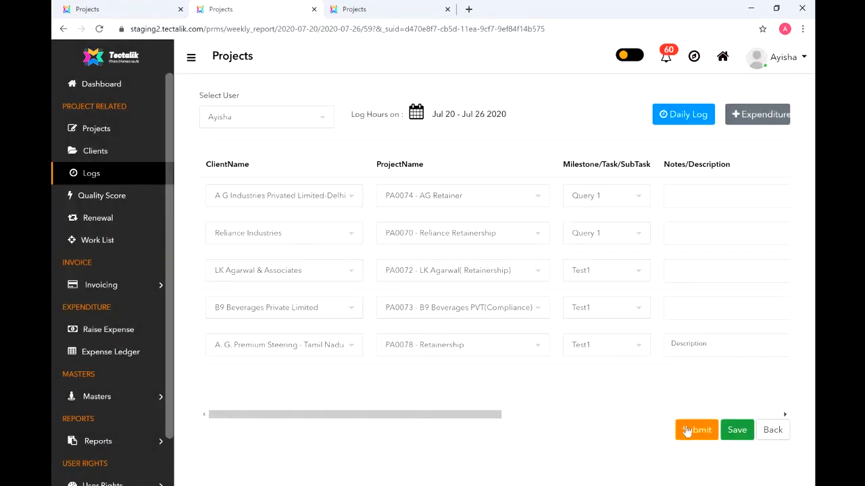
{"action": "left_click", "coordinate": [686, 432]}
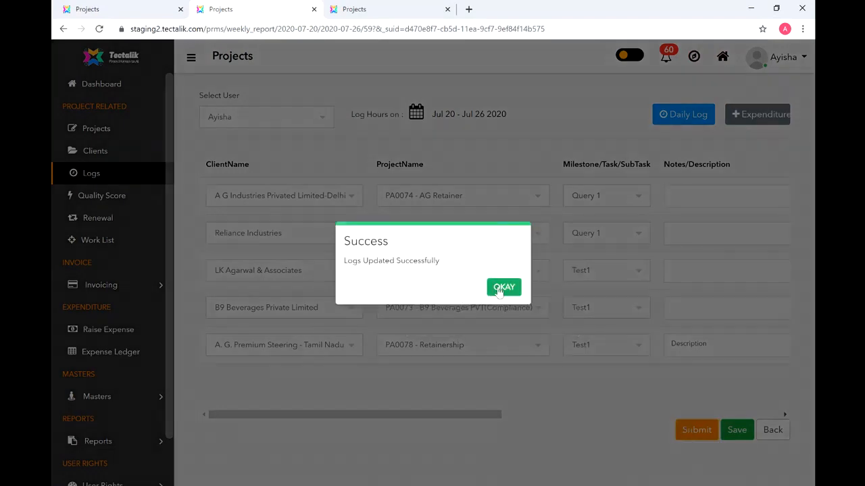
{"action": "left_click", "coordinate": [499, 289]}
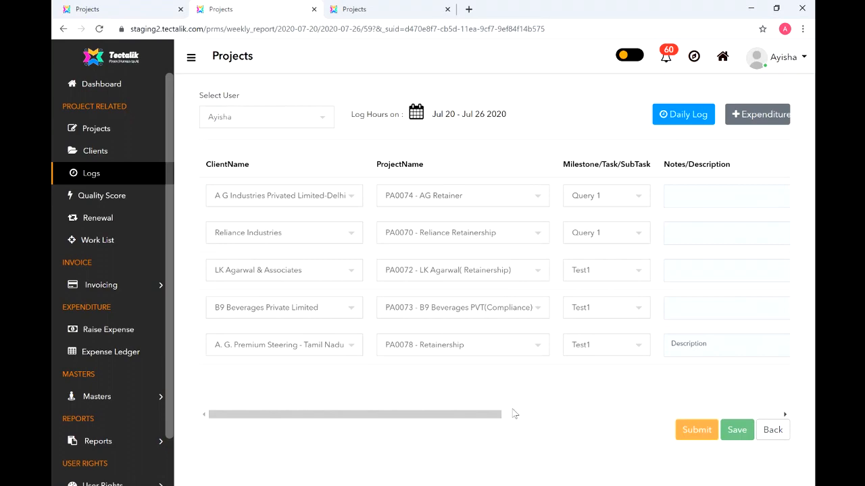
{"action": "left_click_drag", "start_coordinate": [481, 414], "coordinate": [765, 426]}
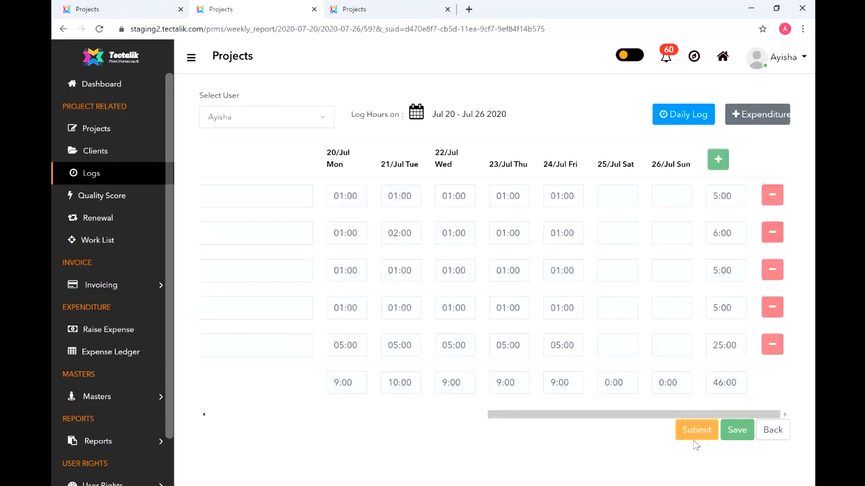
{"action": "left_click", "coordinate": [771, 429]}
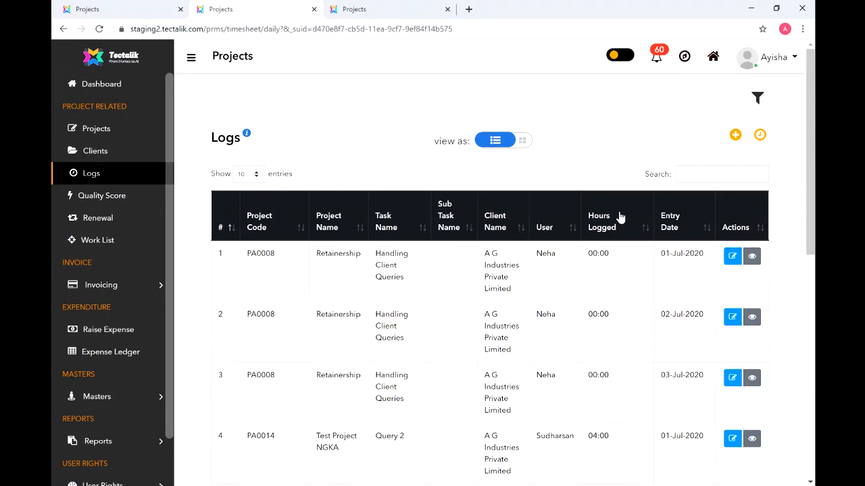
{"action": "scroll", "coordinate": [804, 162], "scroll_direction": "down", "scroll_amount": 3}
{"action": "scroll", "coordinate": [729, 143], "scroll_direction": "up", "scroll_amount": 3}
{"action": "left_click", "coordinate": [760, 137]}
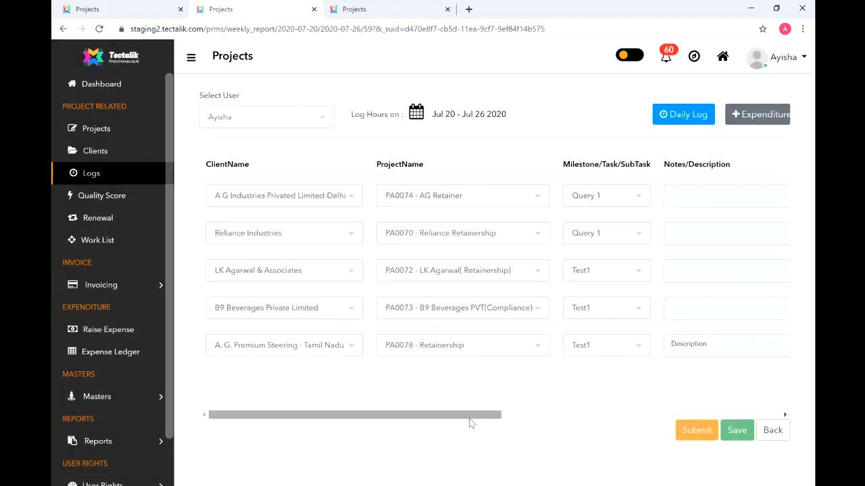
{"action": "left_click_drag", "start_coordinate": [470, 418], "coordinate": [538, 434]}
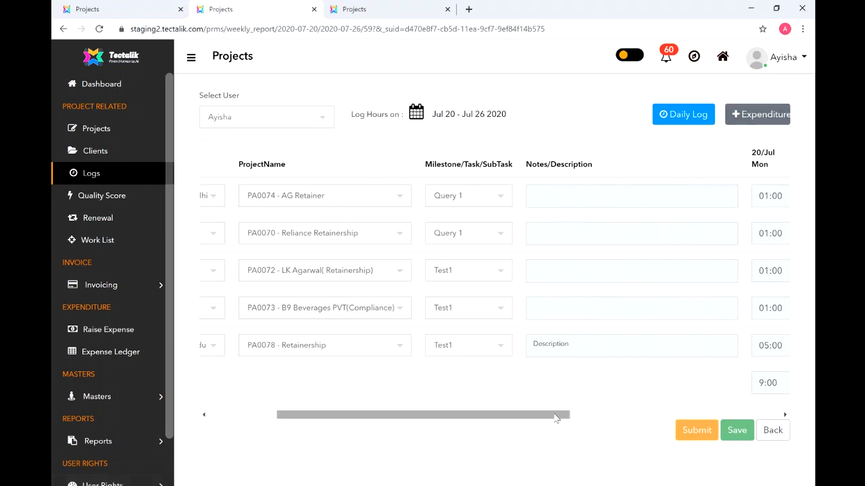
{"action": "left_click_drag", "start_coordinate": [552, 417], "coordinate": [757, 389]}
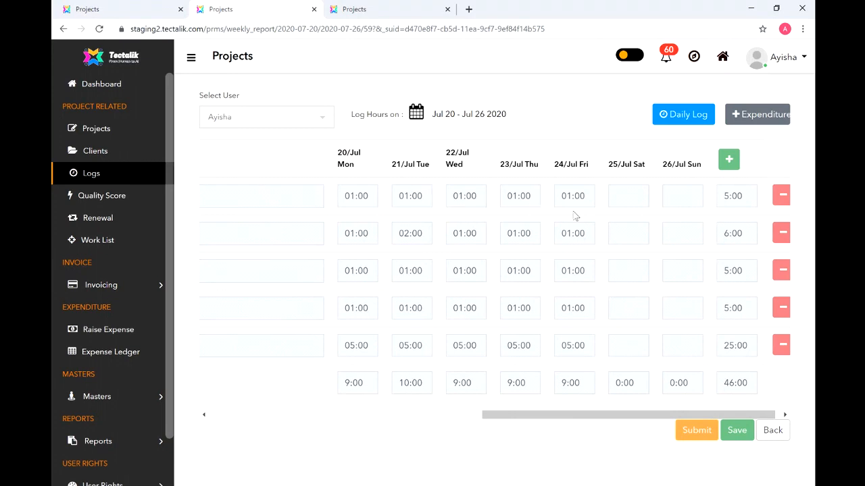
{"action": "scroll", "coordinate": [666, 170], "scroll_direction": "left", "scroll_amount": 1}
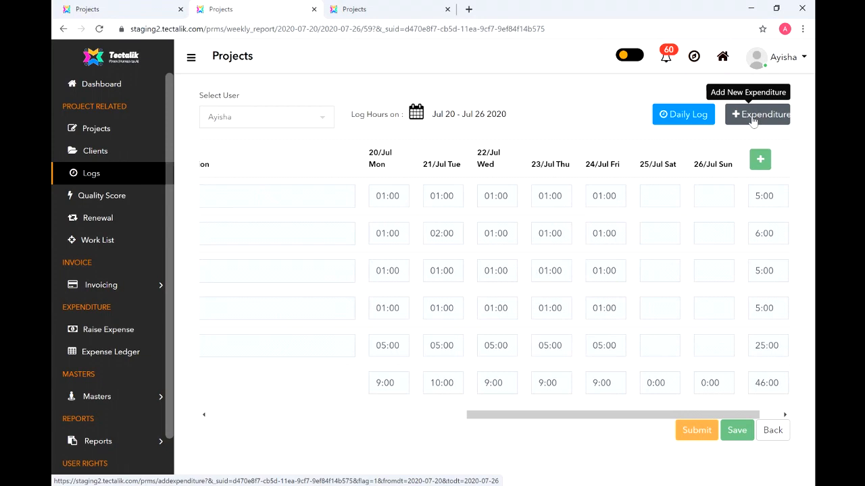
{"action": "scroll", "coordinate": [256, 326], "scroll_direction": "right", "scroll_amount": 1}
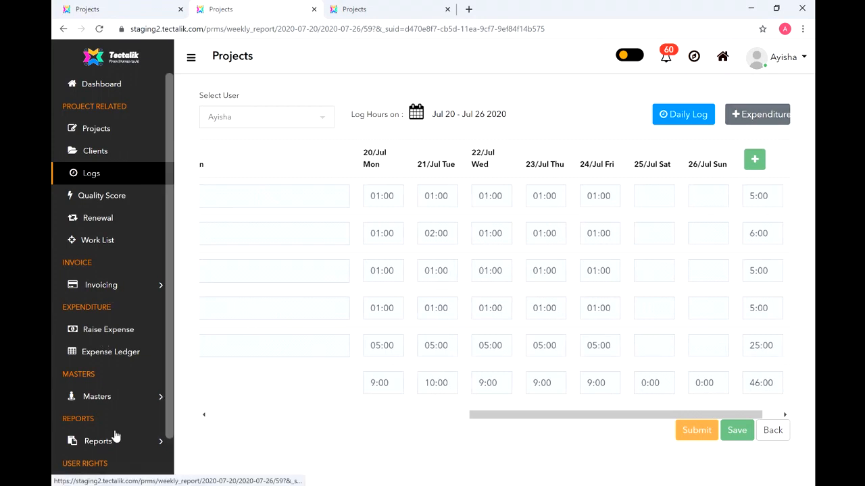
- Go to Invoicing > Project with the sidebar collapsed and scroll the 24 scheduled invoices
{"action": "scroll", "coordinate": [111, 324], "scroll_direction": "down", "scroll_amount": 1}
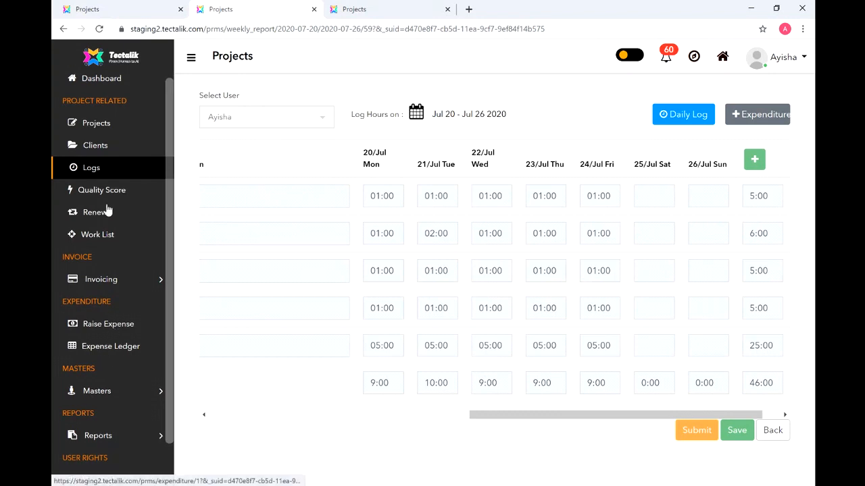
{"action": "left_click", "coordinate": [193, 59]}
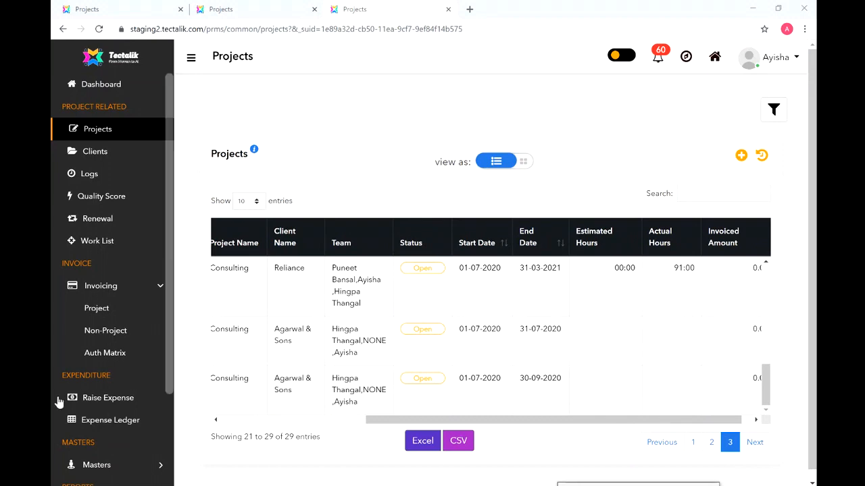
{"action": "left_click", "coordinate": [100, 312]}
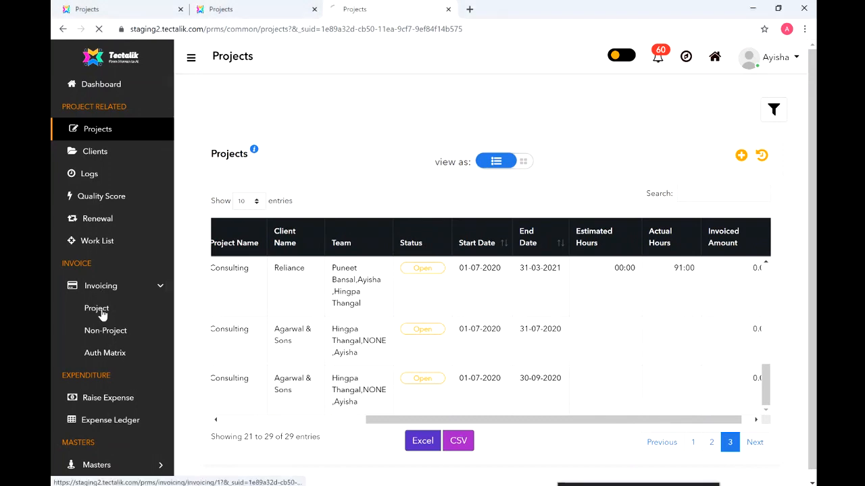
{"action": "left_click", "coordinate": [191, 57]}
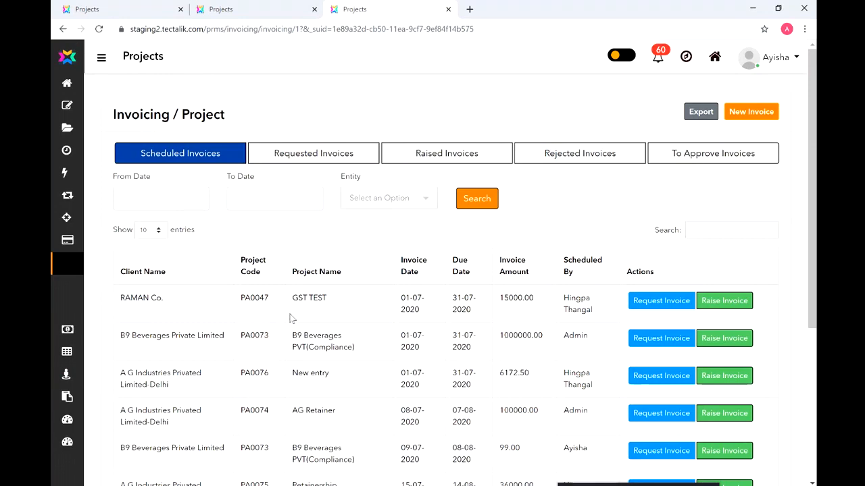
{"action": "scroll", "coordinate": [813, 153], "scroll_direction": "down", "scroll_amount": 3}
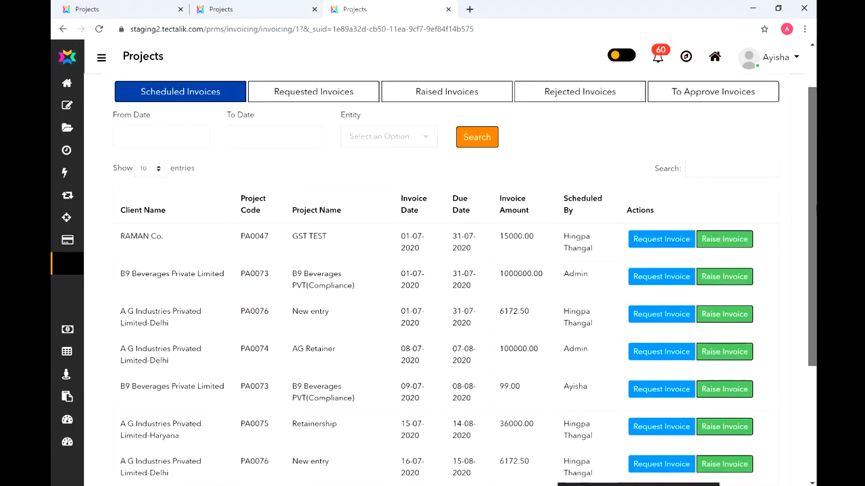
{"action": "scroll", "coordinate": [465, 281], "scroll_direction": "down", "scroll_amount": 2}
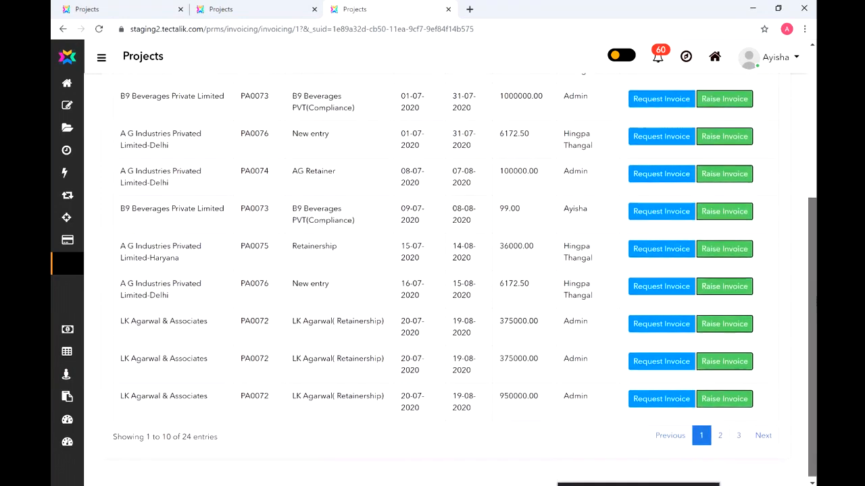
{"action": "scroll", "coordinate": [432, 270], "scroll_direction": "up", "scroll_amount": 3}
{"action": "scroll", "coordinate": [432, 270], "scroll_direction": "down", "scroll_amount": 2}
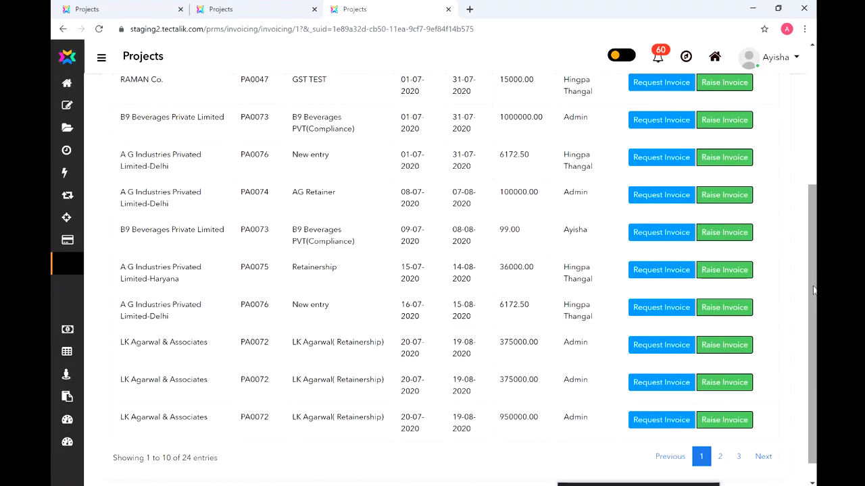
{"action": "left_click_drag", "start_coordinate": [813, 286], "coordinate": [816, 254]}
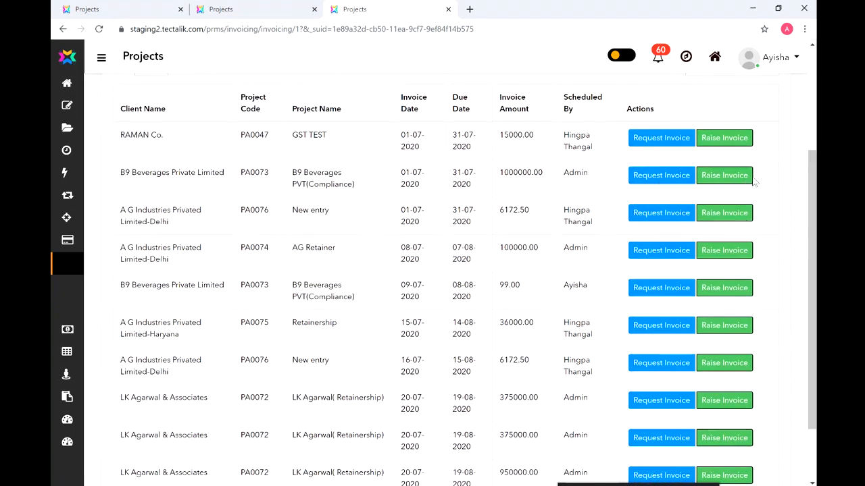
- Request the PA0073 1000000.00 invoice with B9 Beverages Private Limited as client
{"action": "left_click", "coordinate": [659, 177]}
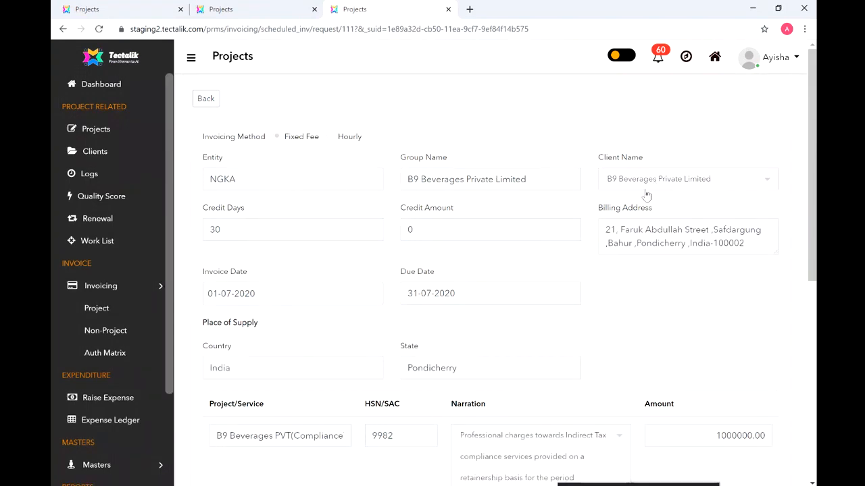
{"action": "left_click", "coordinate": [648, 185]}
{"action": "left_click", "coordinate": [648, 186]}
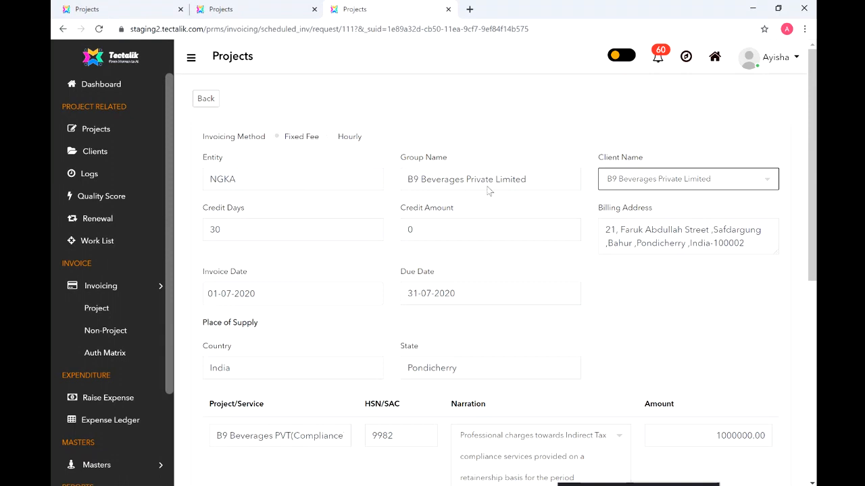
{"action": "left_click", "coordinate": [682, 182]}
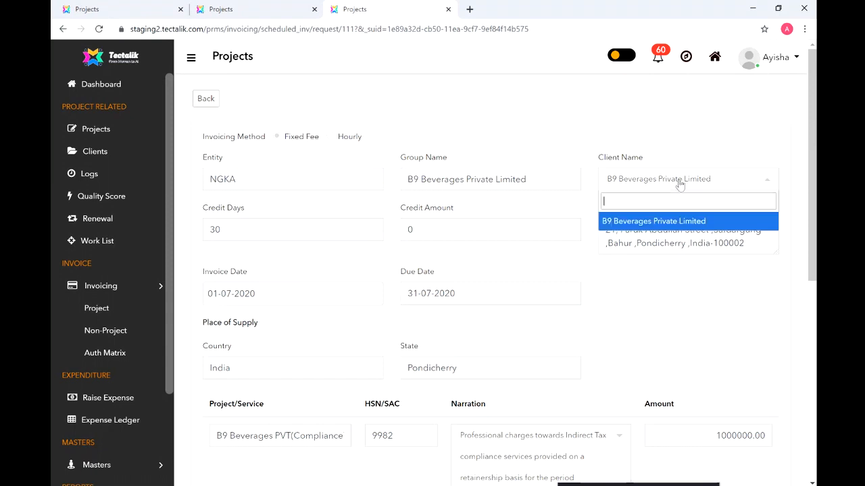
{"action": "left_click", "coordinate": [718, 186]}
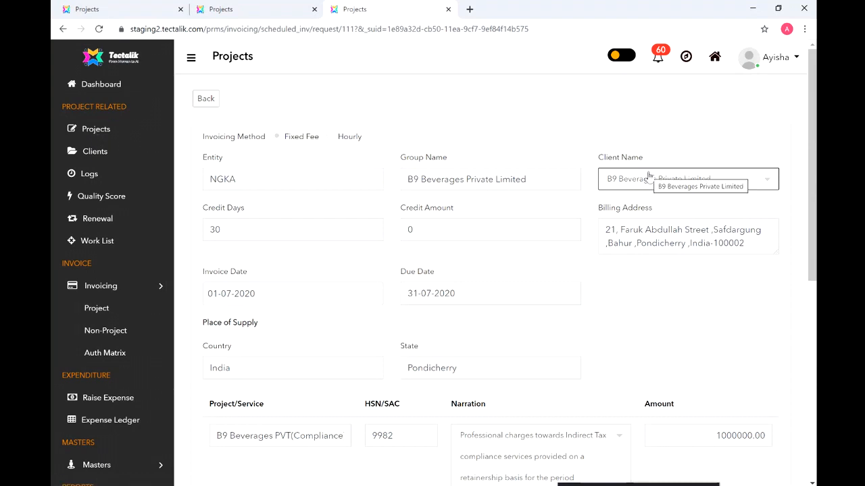
{"action": "left_click_drag", "start_coordinate": [809, 180], "coordinate": [814, 210]}
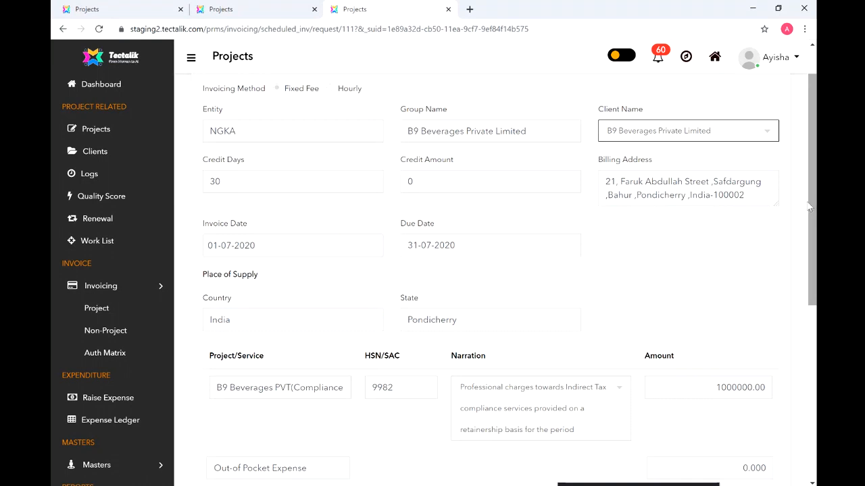
{"action": "left_click_drag", "start_coordinate": [809, 197], "coordinate": [809, 242]}
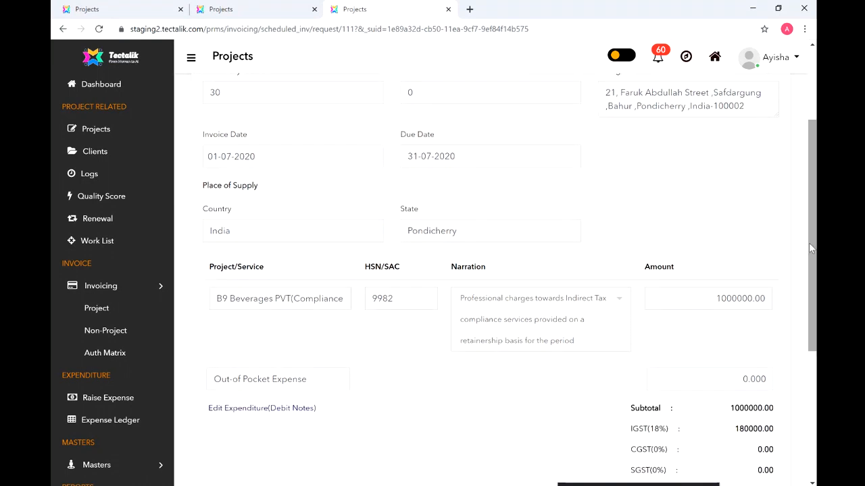
{"action": "left_click_drag", "start_coordinate": [809, 242], "coordinate": [815, 135]}
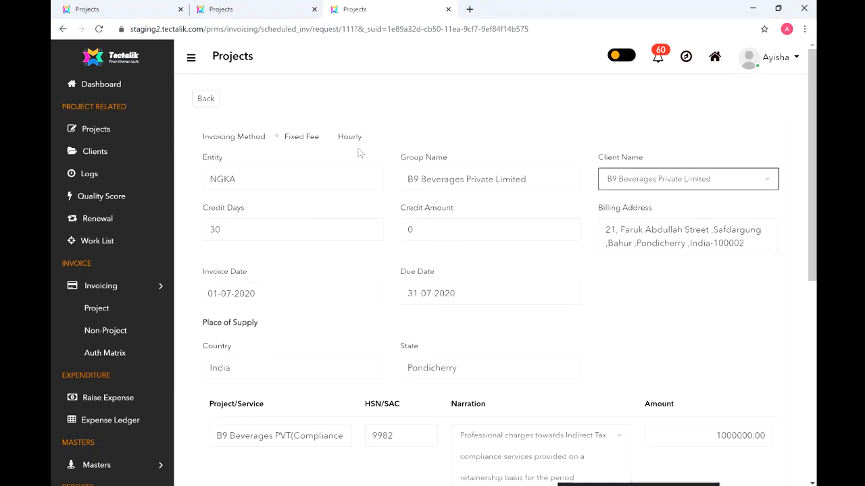
{"action": "left_click_drag", "start_coordinate": [809, 184], "coordinate": [813, 244]}
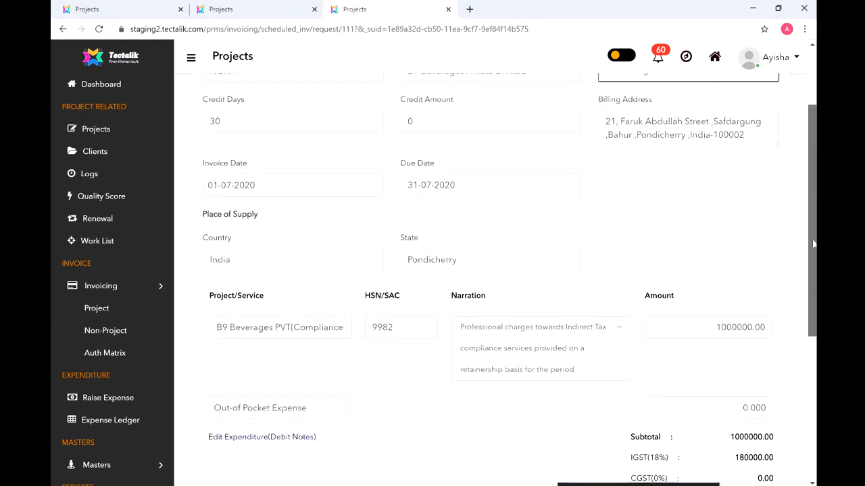
{"action": "left_click_drag", "start_coordinate": [813, 244], "coordinate": [814, 280]}
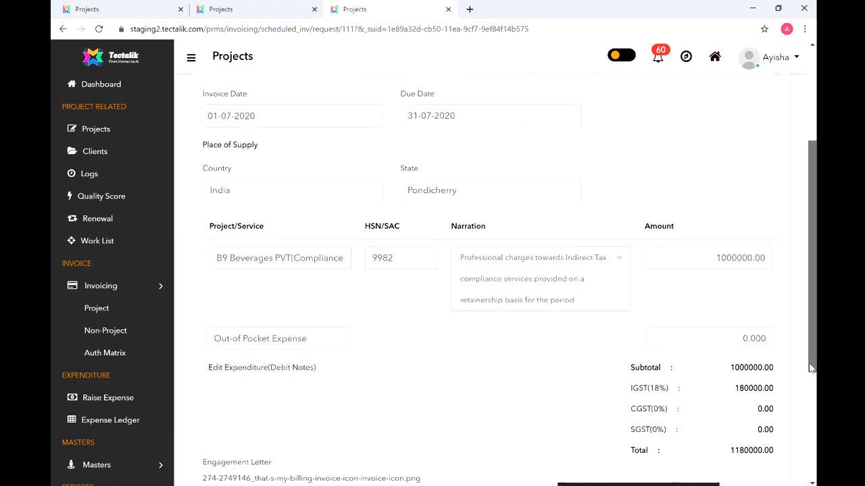
{"action": "left_click_drag", "start_coordinate": [812, 368], "coordinate": [811, 321]}
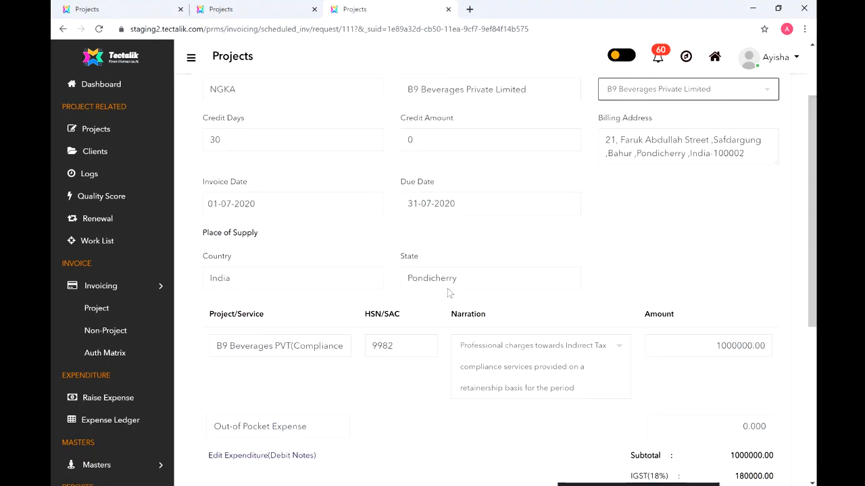
{"action": "left_click_drag", "start_coordinate": [815, 256], "coordinate": [815, 316]}
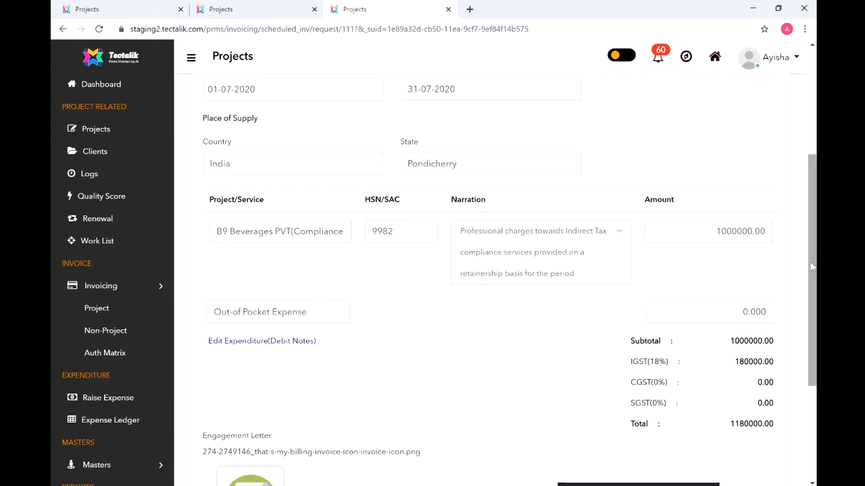
{"action": "left_click_drag", "start_coordinate": [812, 267], "coordinate": [812, 333]}
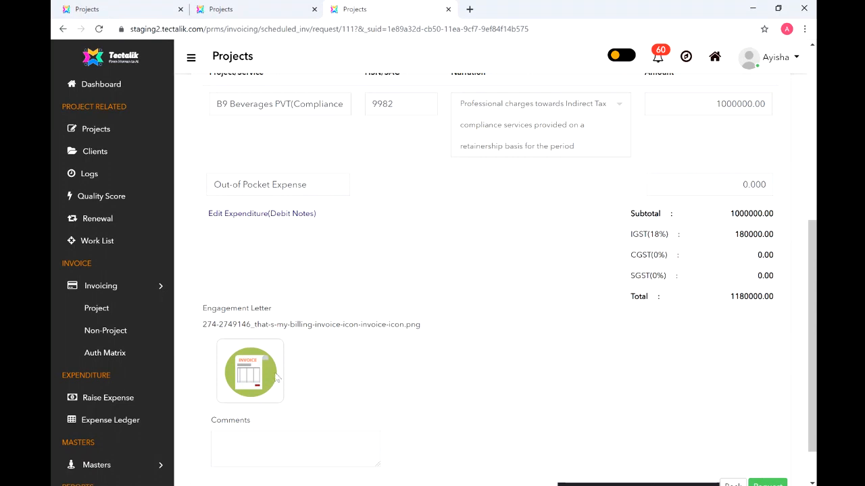
- Enter the comment '2018-2019' and open the Edit Expenditure (Debit Notes) expense form
{"action": "left_click", "coordinate": [246, 441]}
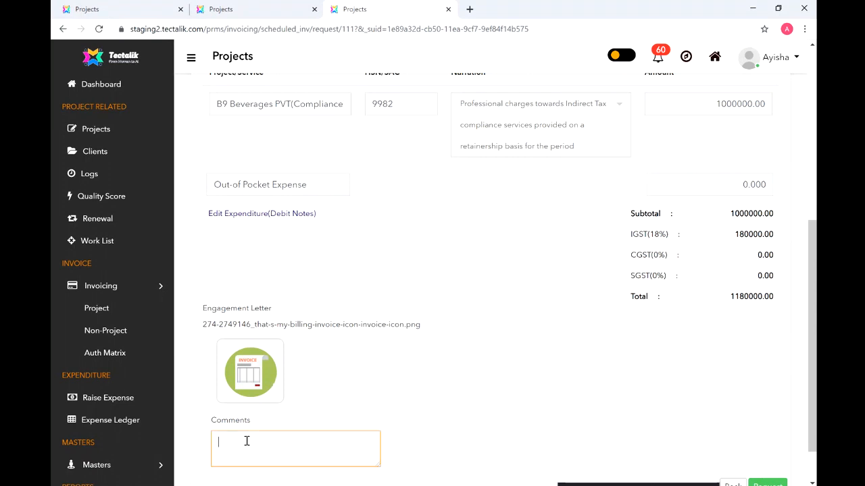
{"action": "type", "text": "2018-2019"}
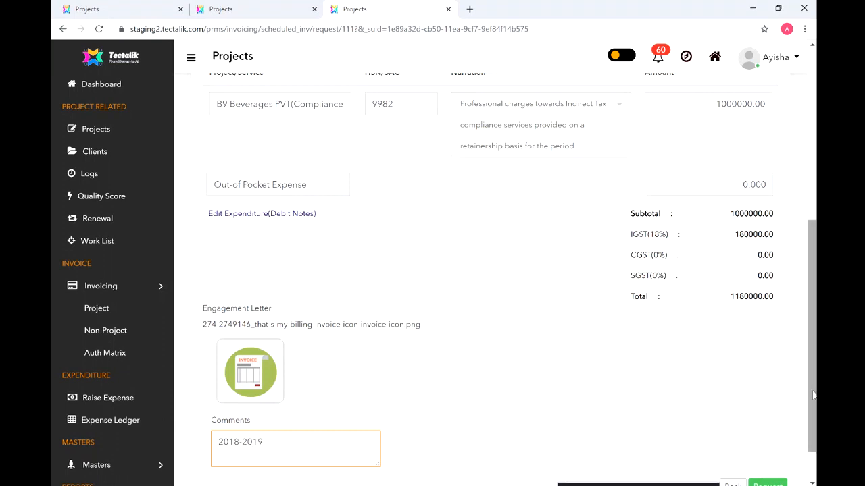
{"action": "scroll", "coordinate": [814, 395], "scroll_direction": "up", "scroll_amount": 1}
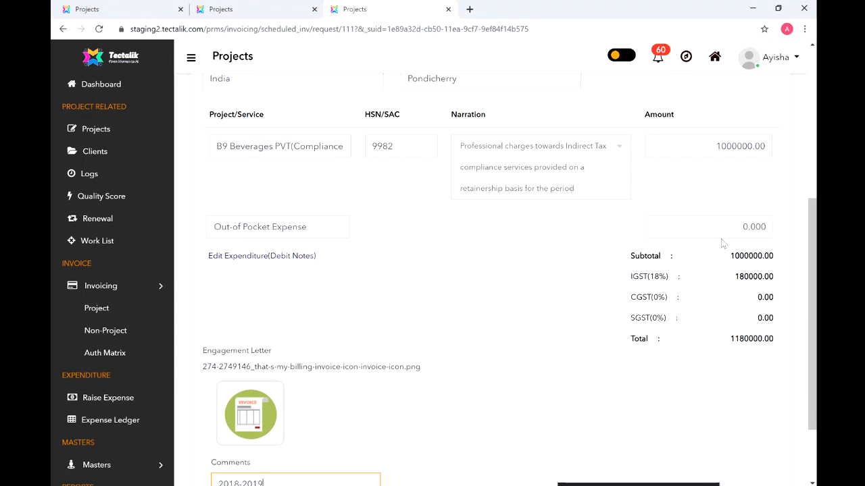
{"action": "left_click", "coordinate": [243, 258]}
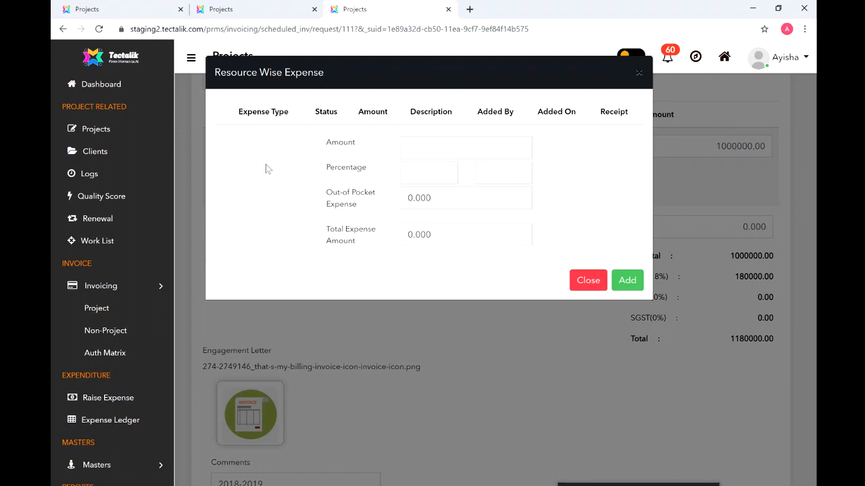
- Clear the trial 3000 and 5% entries and add a 2500 out-of-pocket expense
{"action": "left_click", "coordinate": [429, 147]}
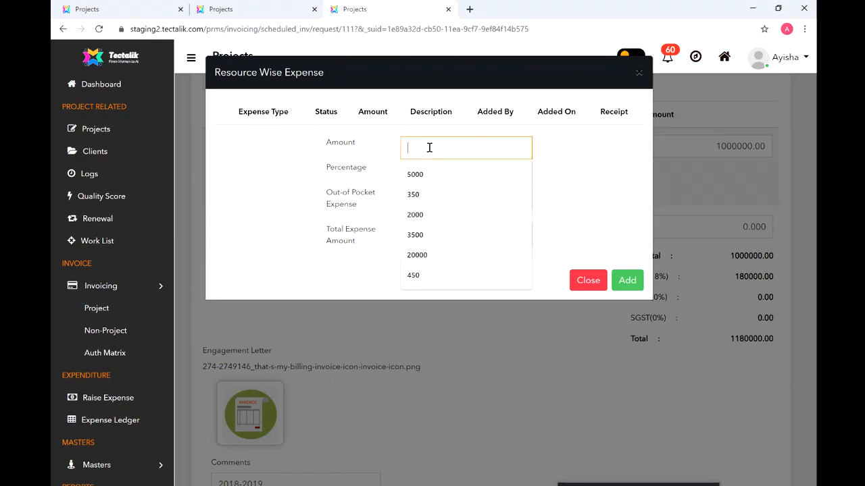
{"action": "type", "text": "3000"}
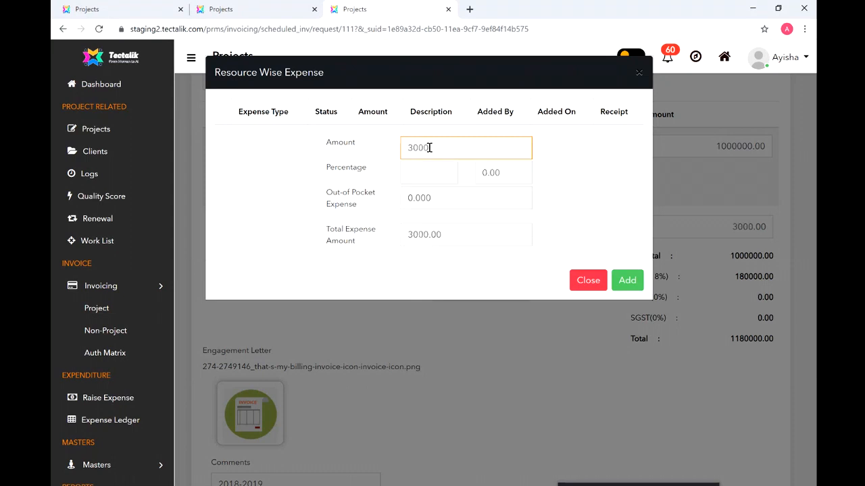
{"action": "left_click", "coordinate": [283, 170]}
{"action": "left_click", "coordinate": [436, 175]}
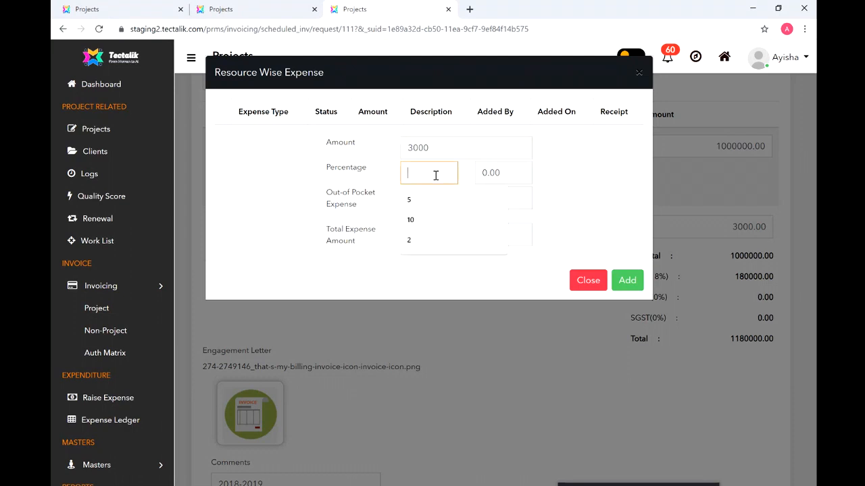
{"action": "double_click", "coordinate": [409, 149]}
{"action": "key", "text": "BackSpace"}
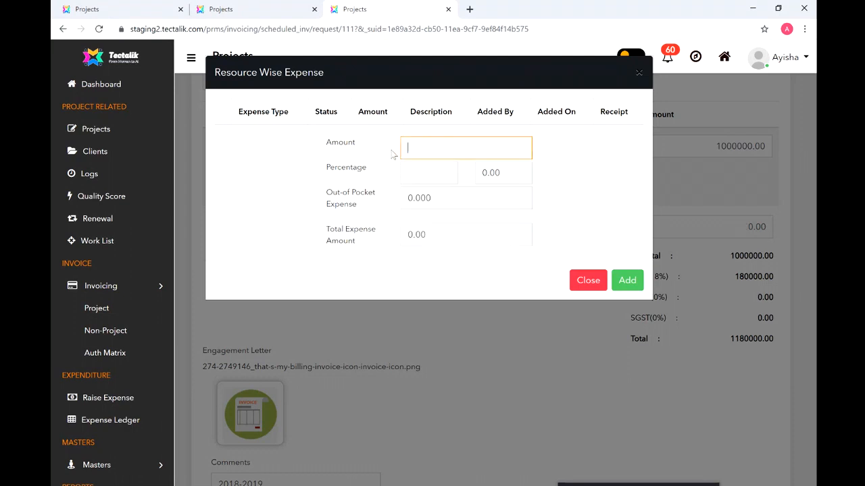
{"action": "left_click", "coordinate": [430, 175]}
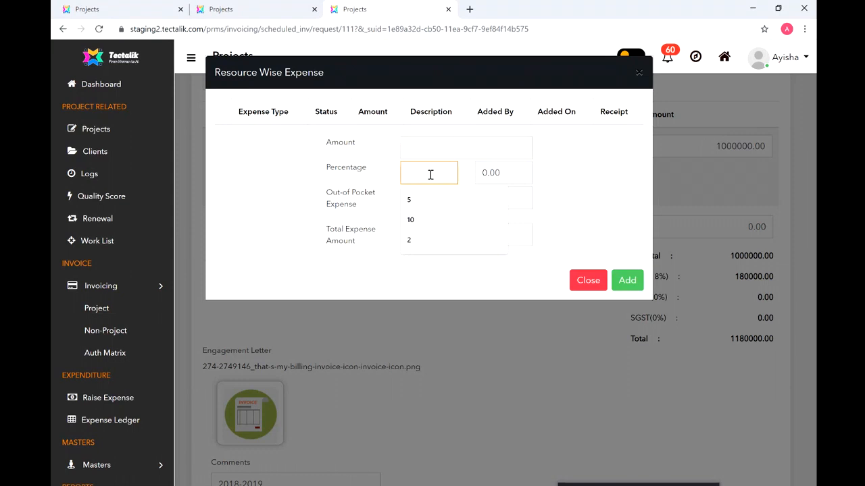
{"action": "type", "text": "5"}
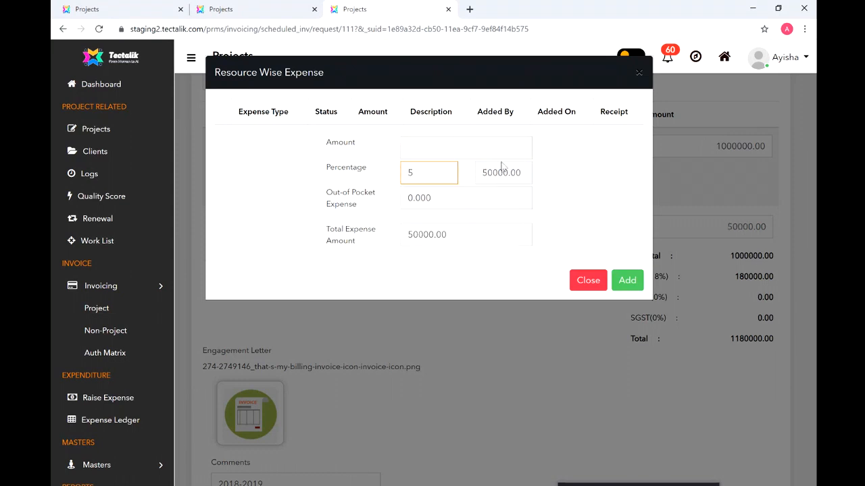
{"action": "key", "text": "BackSpace"}
{"action": "left_click", "coordinate": [435, 150]}
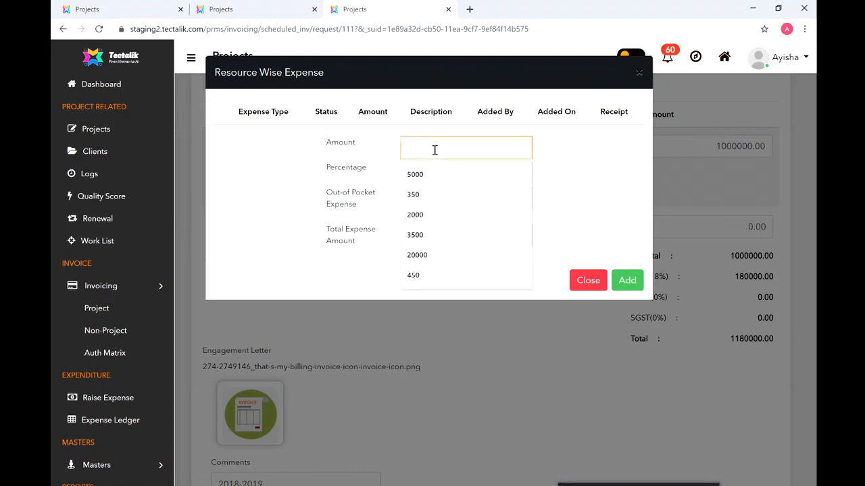
{"action": "type", "text": "2500"}
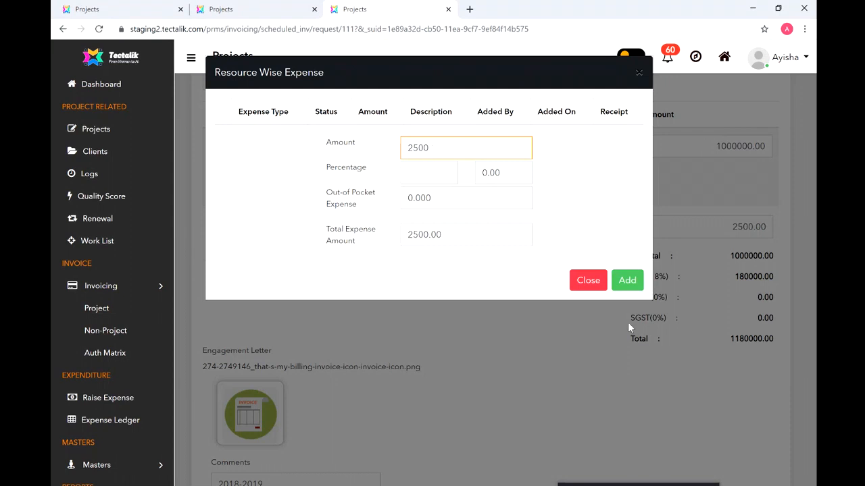
{"action": "left_click", "coordinate": [627, 280]}
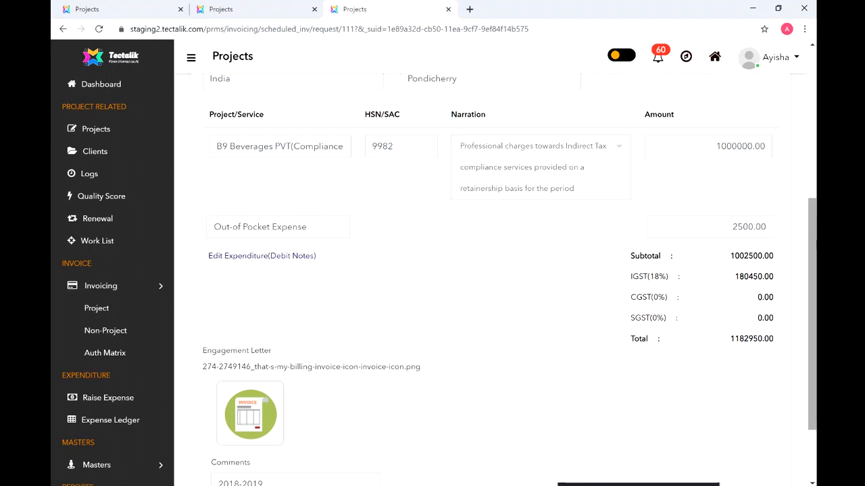
- View the engagement letter image in a new tab, then return and review the request form
{"action": "left_click_drag", "start_coordinate": [814, 248], "coordinate": [816, 304]}
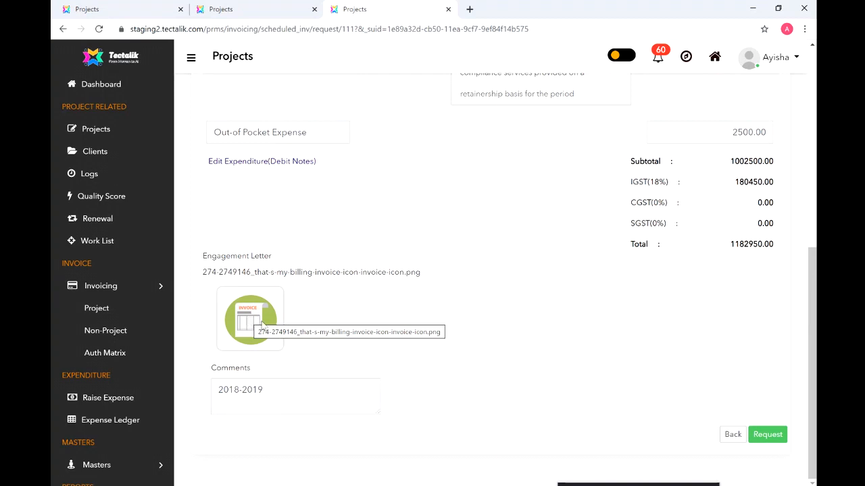
{"action": "left_click", "coordinate": [262, 323]}
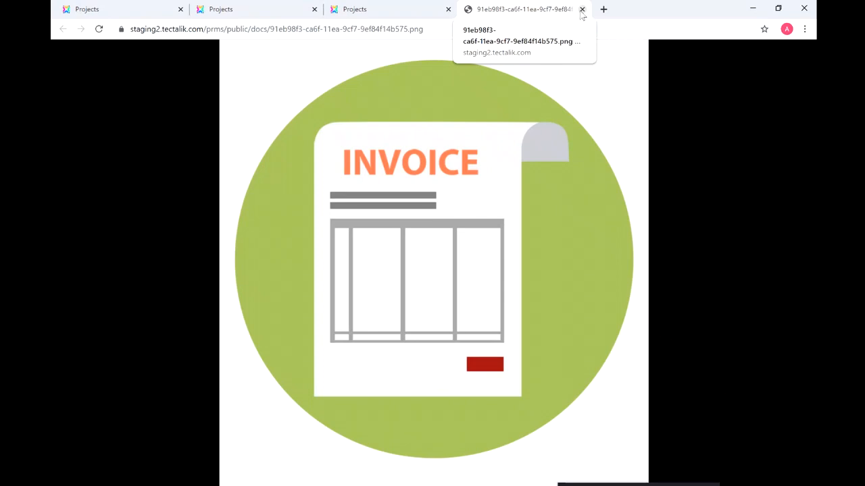
{"action": "left_click", "coordinate": [408, 15]}
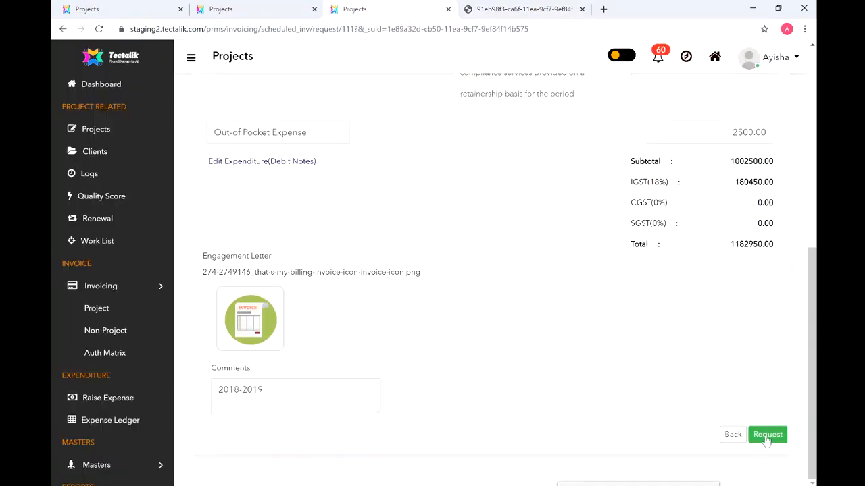
{"action": "left_click_drag", "start_coordinate": [814, 399], "coordinate": [815, 225]}
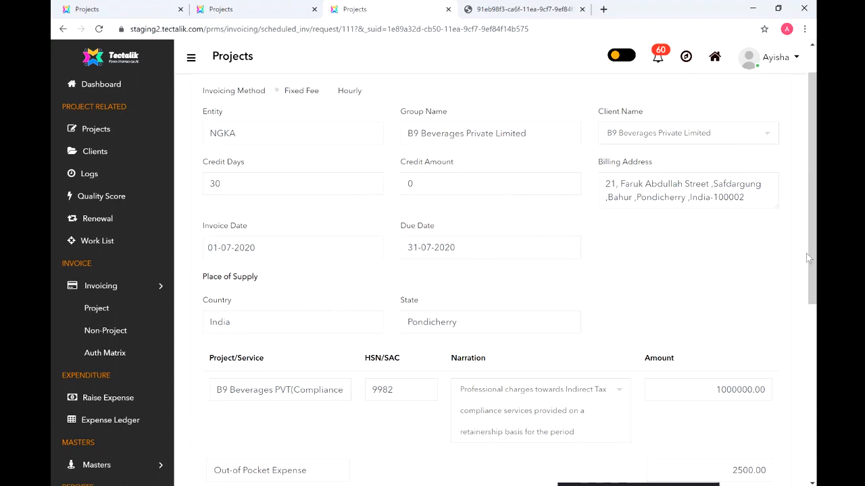
{"action": "left_click_drag", "start_coordinate": [815, 260], "coordinate": [810, 438]}
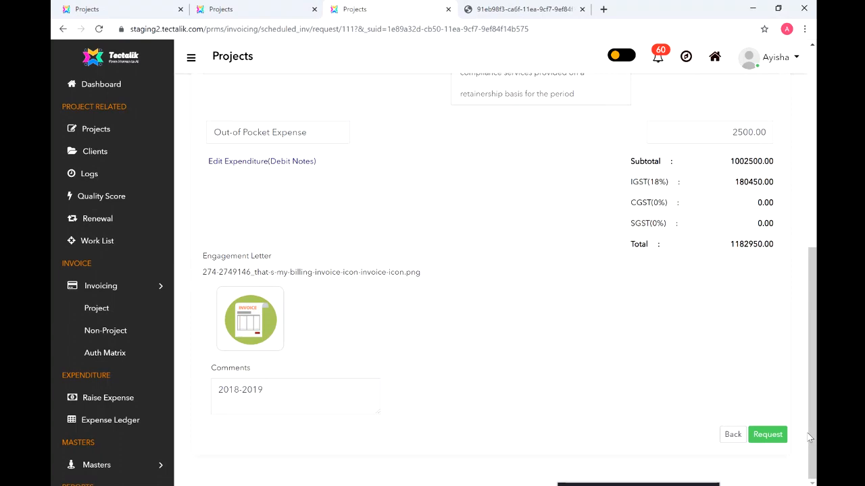
- Submit the request and confirm PA0073 at 1000000.00 appears under Requested Invoices
{"action": "left_click", "coordinate": [767, 434]}
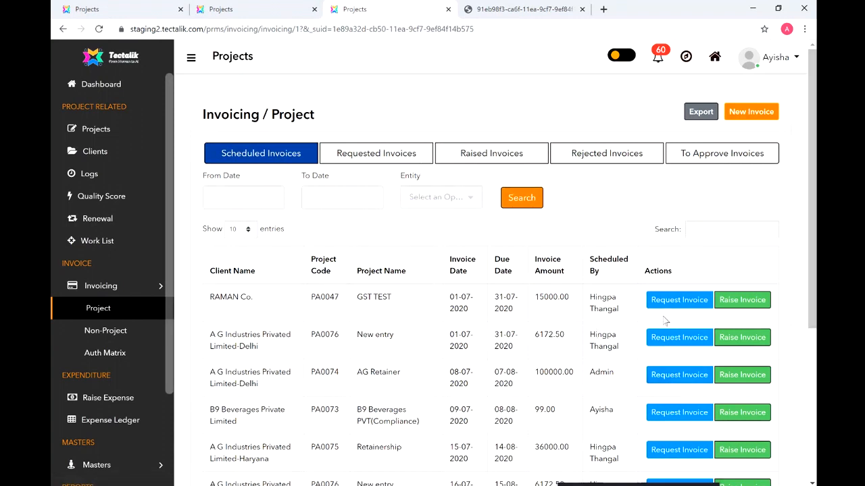
{"action": "left_click", "coordinate": [387, 157]}
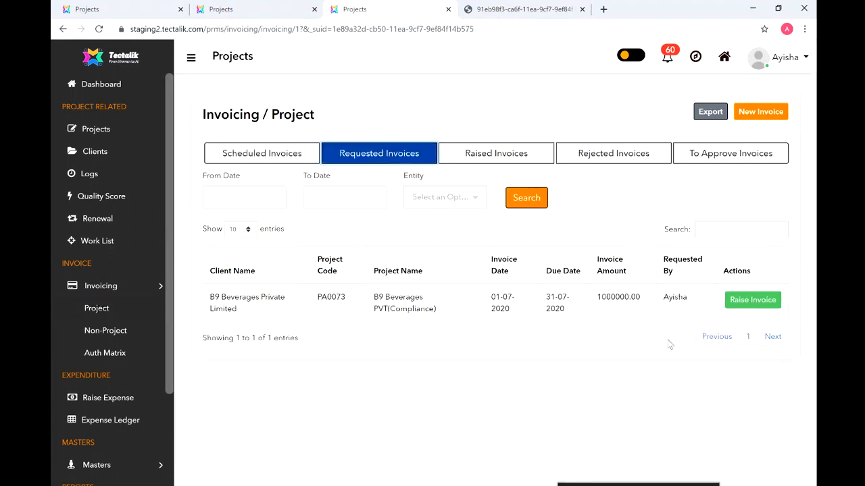
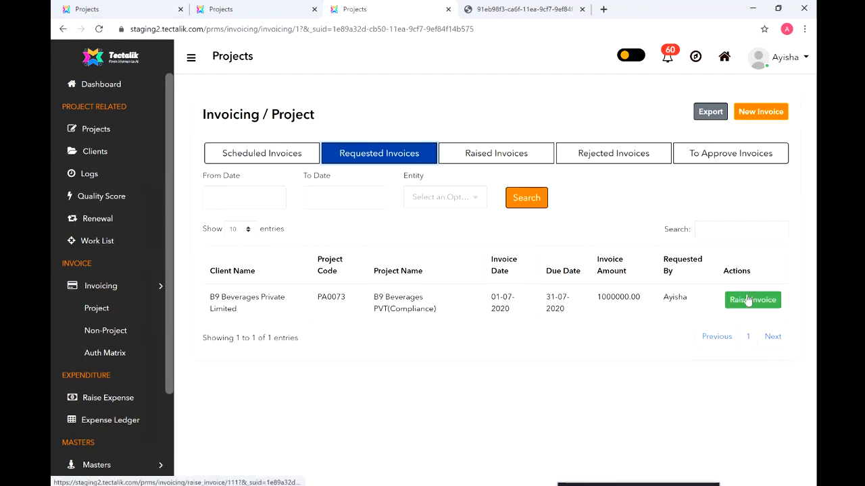
- Switch to the other user's session to see pending expenditures of 500.00, 750.00 and 375.00
{"action": "left_click", "coordinate": [242, 10]}
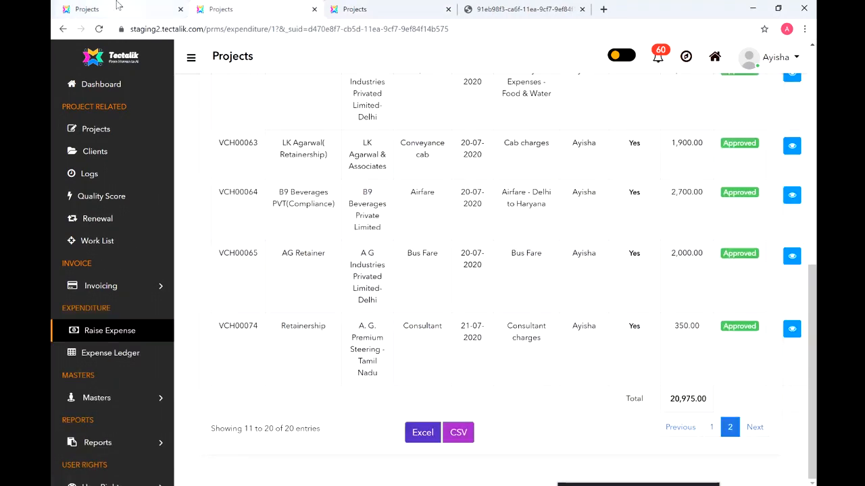
{"action": "left_click", "coordinate": [117, 6]}
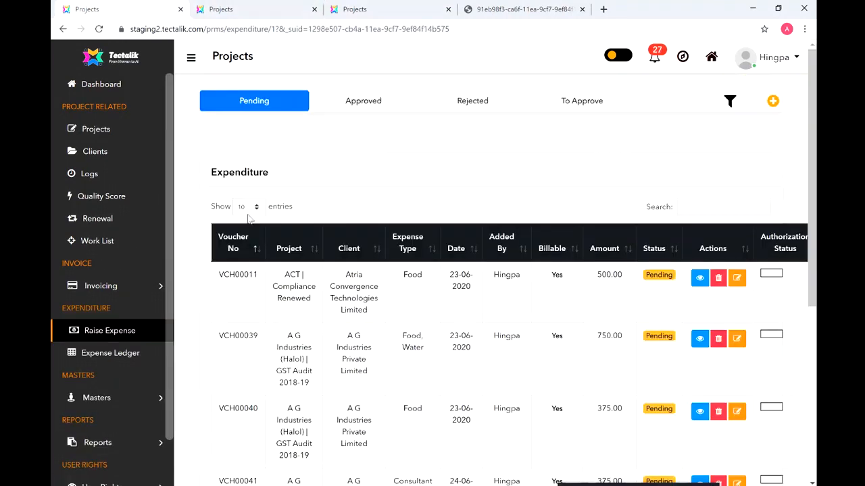
- Under Invoicing > Project, show Requested Invoices and begin raising the B9 Beverages invoice
{"action": "left_click", "coordinate": [125, 286]}
{"action": "left_click", "coordinate": [103, 312]}
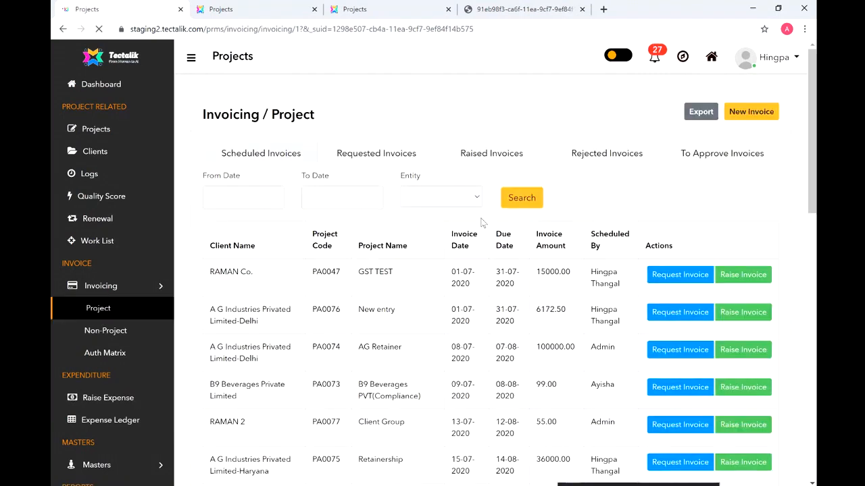
{"action": "left_click", "coordinate": [376, 154]}
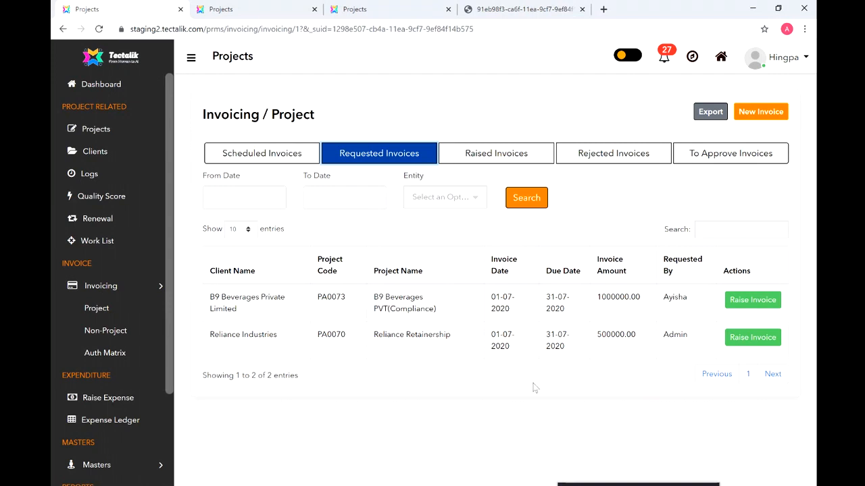
{"action": "left_click", "coordinate": [753, 302]}
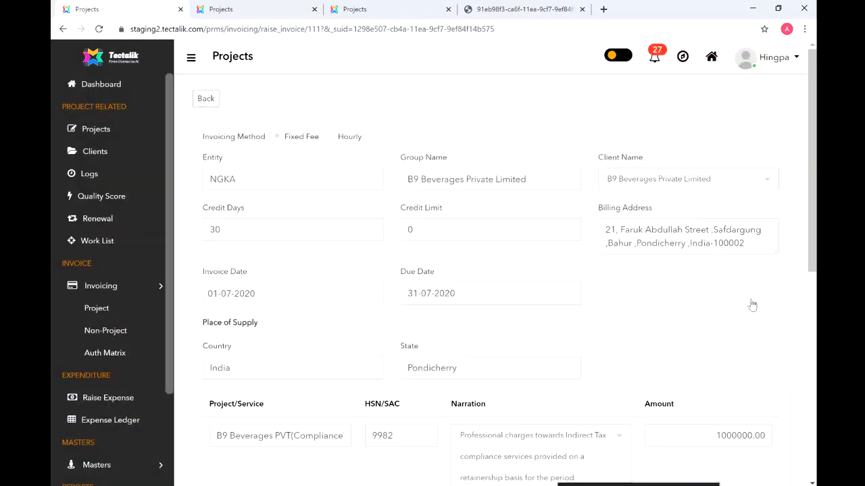
- Scroll the B9 Beverages form to check the 2500 expense, 180450.00 IGST and 1182950.00 total
{"action": "left_click_drag", "start_coordinate": [812, 163], "coordinate": [814, 346]}
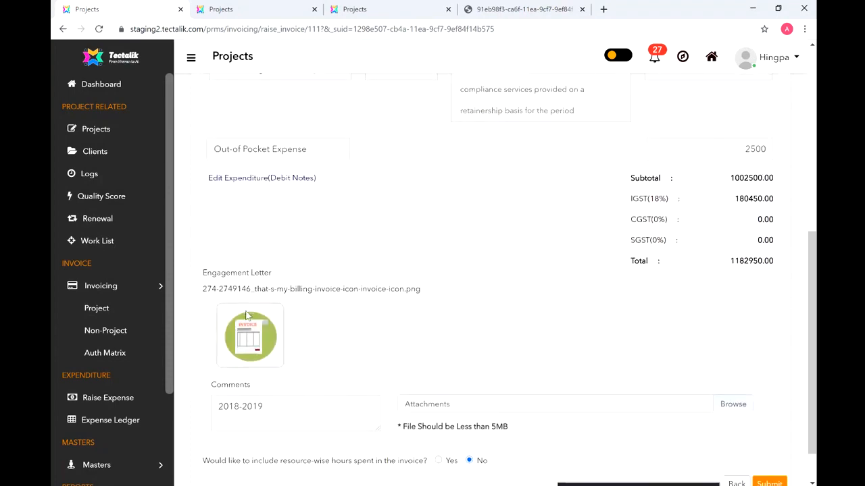
{"action": "left_click_drag", "start_coordinate": [809, 395], "coordinate": [814, 210]}
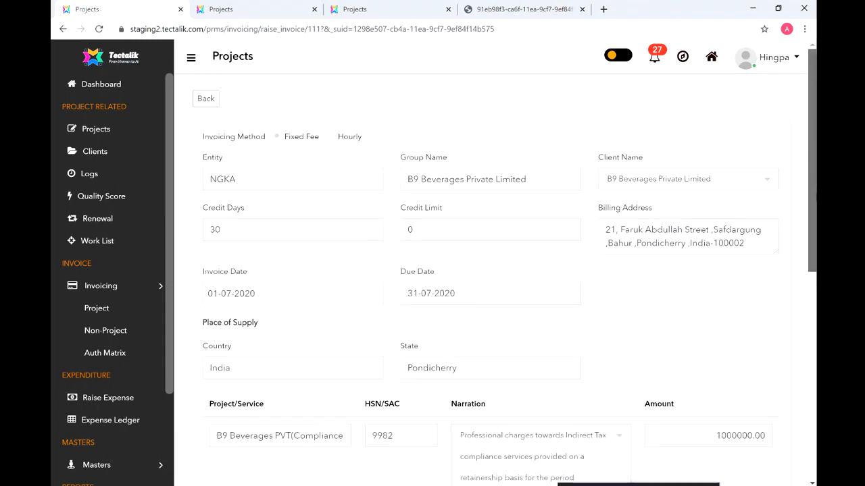
{"action": "scroll", "coordinate": [362, 346], "scroll_direction": "down", "scroll_amount": 7}
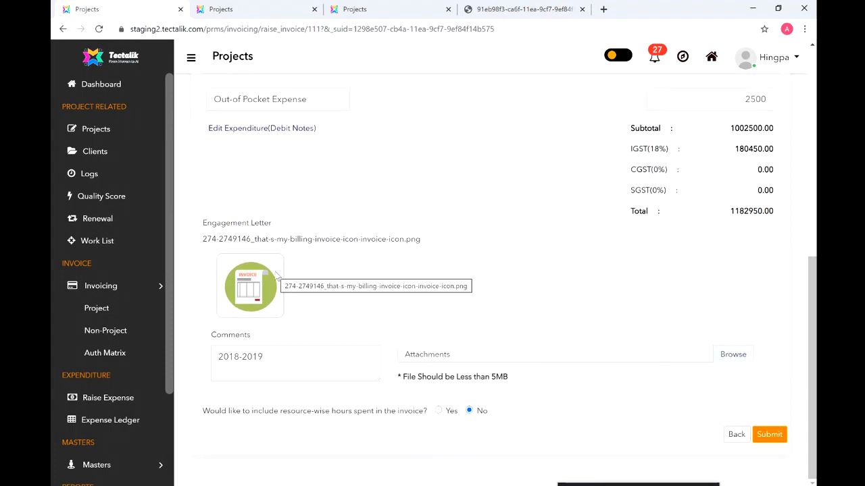
- Submit the B9 Beverages invoice with Admin as the Level 1 approver
{"action": "left_click", "coordinate": [768, 435]}
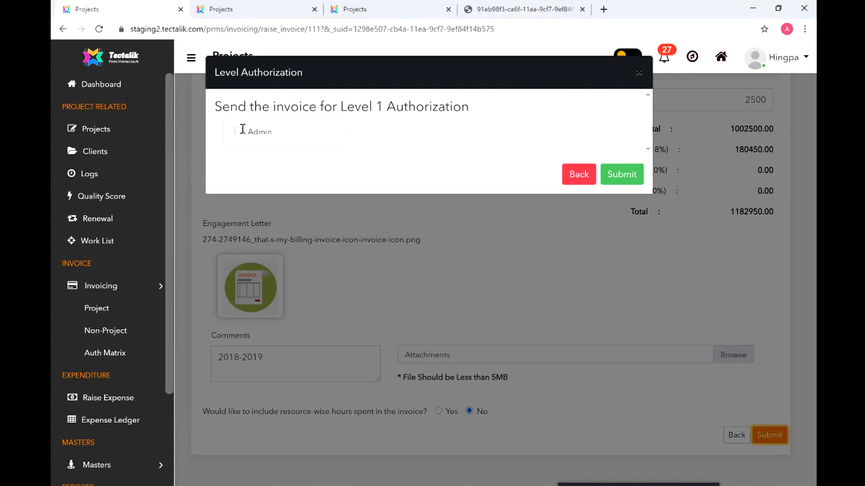
{"action": "left_click", "coordinate": [237, 133]}
{"action": "left_click", "coordinate": [620, 174]}
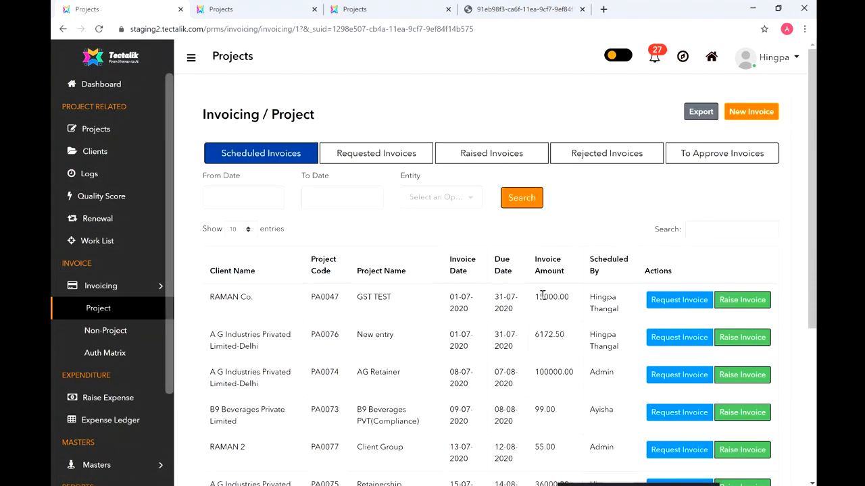
- Verify B9 Beverages is gone from Requested and shows Pending at 1,002,500.00 under Raised Invoices
{"action": "left_click", "coordinate": [382, 156]}
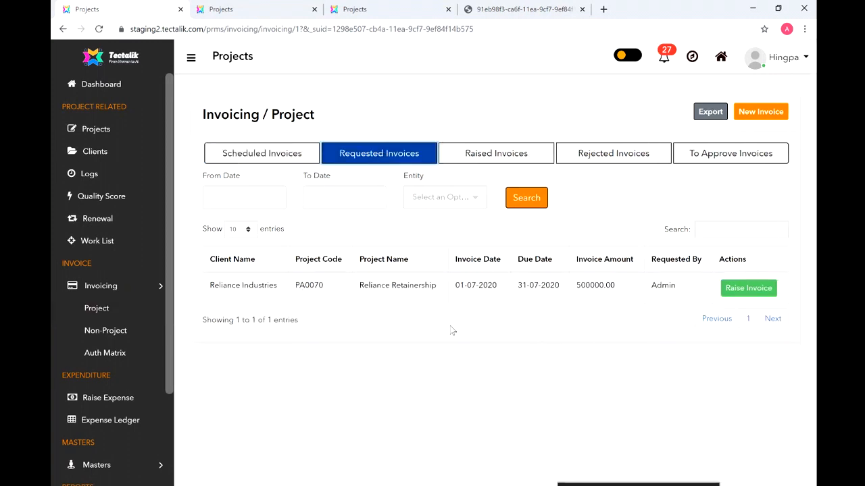
{"action": "left_click", "coordinate": [499, 149]}
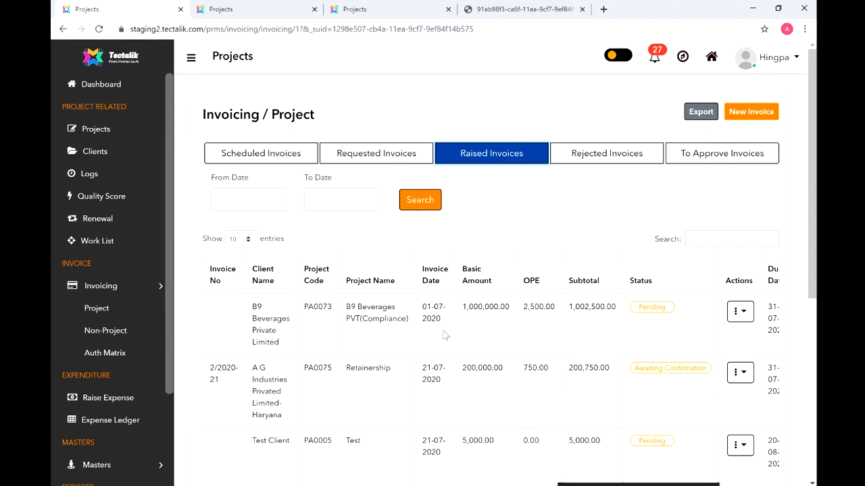
{"action": "left_click", "coordinate": [381, 9]}
- Log out and log back in with the admin account's email and password
{"action": "left_click", "coordinate": [787, 61]}
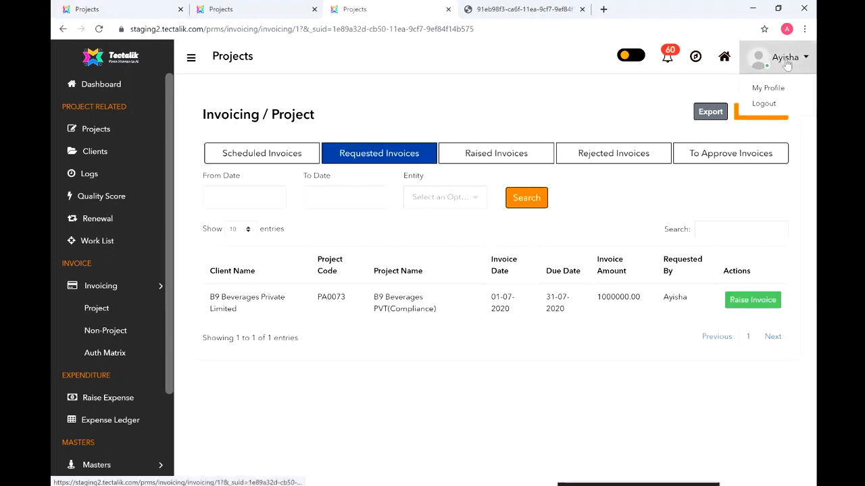
{"action": "left_click", "coordinate": [768, 105]}
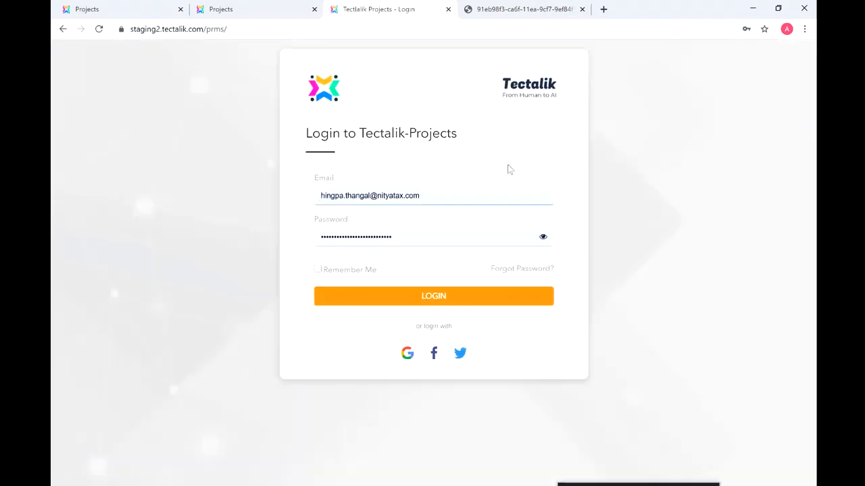
{"action": "left_click_drag", "start_coordinate": [428, 198], "coordinate": [313, 196]}
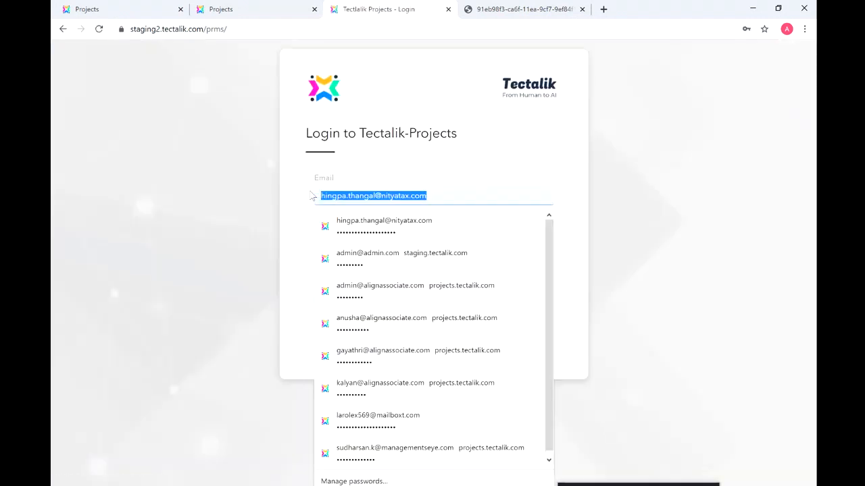
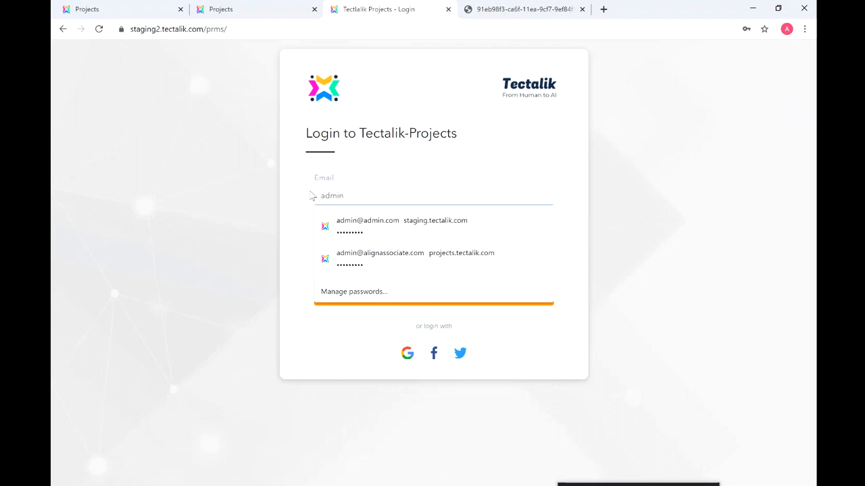
{"action": "key", "text": "Down"}
{"action": "key", "text": "Return"}
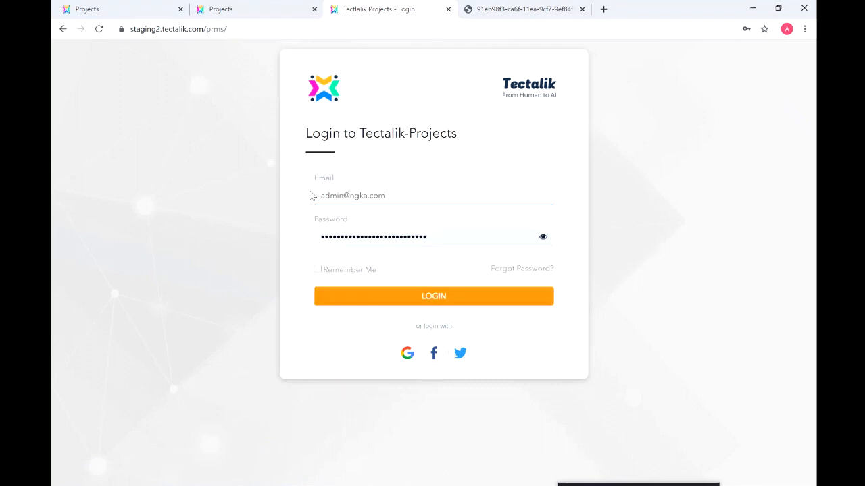
{"action": "left_click_drag", "start_coordinate": [435, 239], "coordinate": [275, 217]}
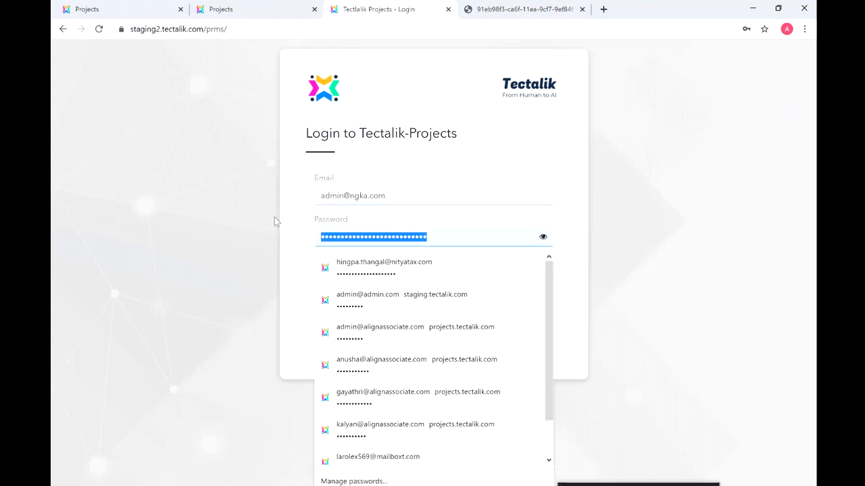
{"action": "type", "text": "•••••••••"}
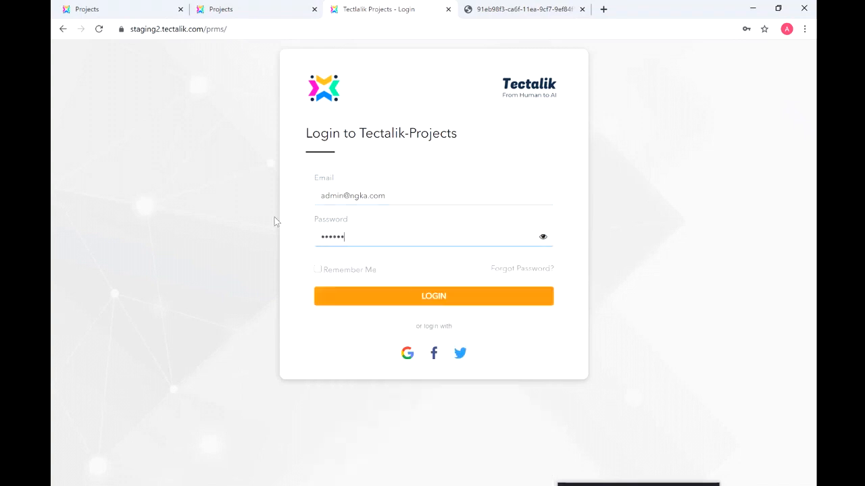
{"action": "left_click", "coordinate": [329, 301]}
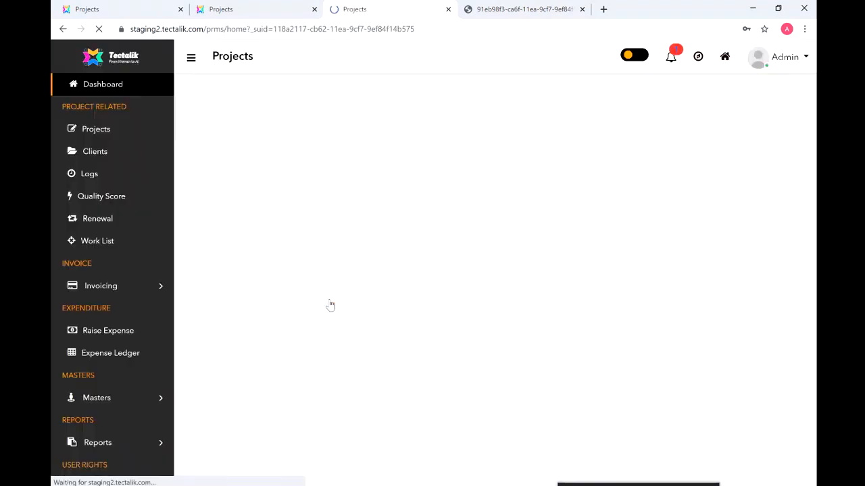
- Open the Project invoices list under Invoicing as Admin
{"action": "left_click", "coordinate": [102, 287]}
{"action": "left_click", "coordinate": [96, 311]}
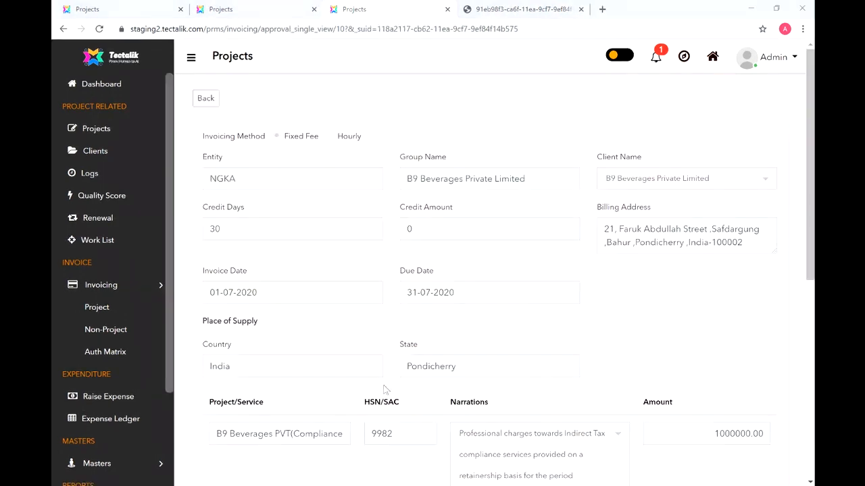
{"action": "left_click_drag", "start_coordinate": [810, 231], "coordinate": [809, 275]}
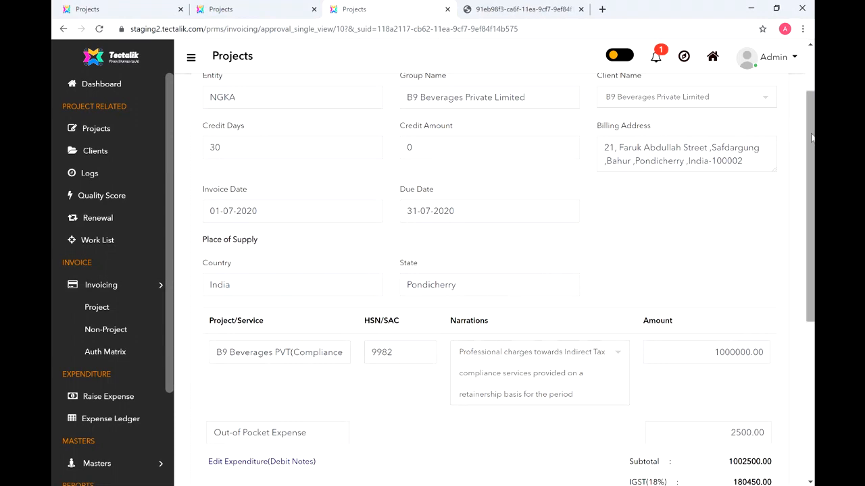
{"action": "scroll", "coordinate": [811, 137], "scroll_direction": "down", "scroll_amount": 5}
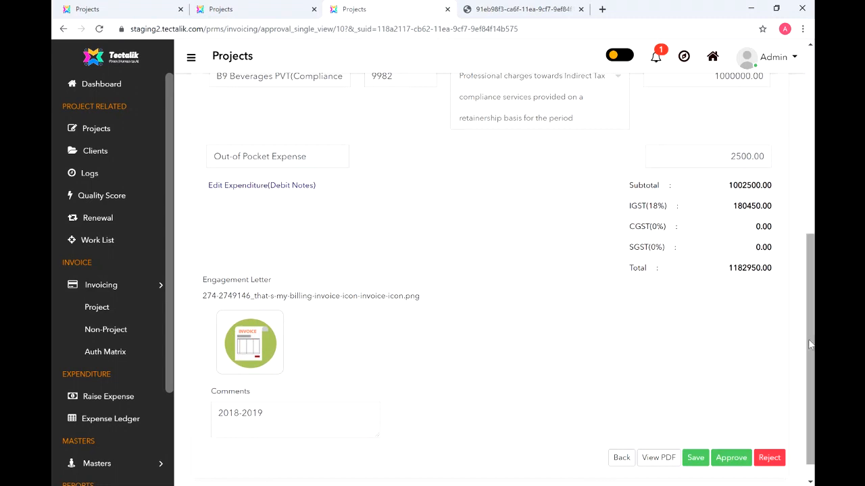
{"action": "scroll", "coordinate": [810, 345], "scroll_direction": "up", "scroll_amount": 1}
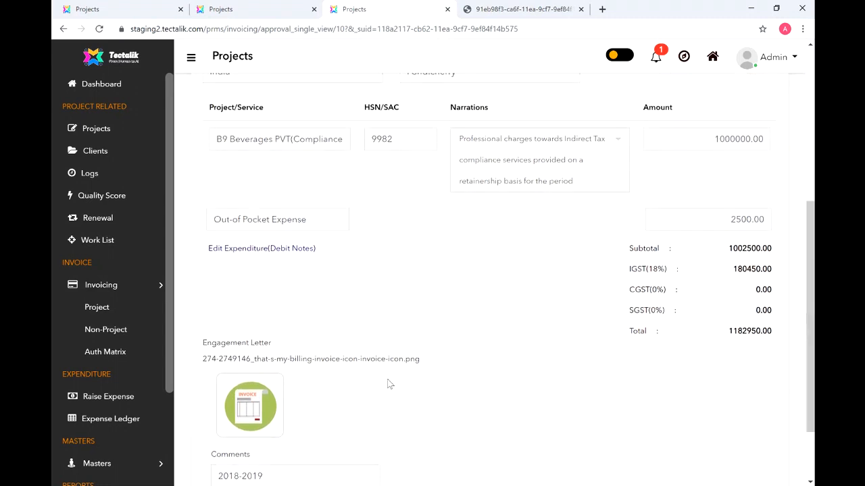
{"action": "left_click", "coordinate": [244, 250]}
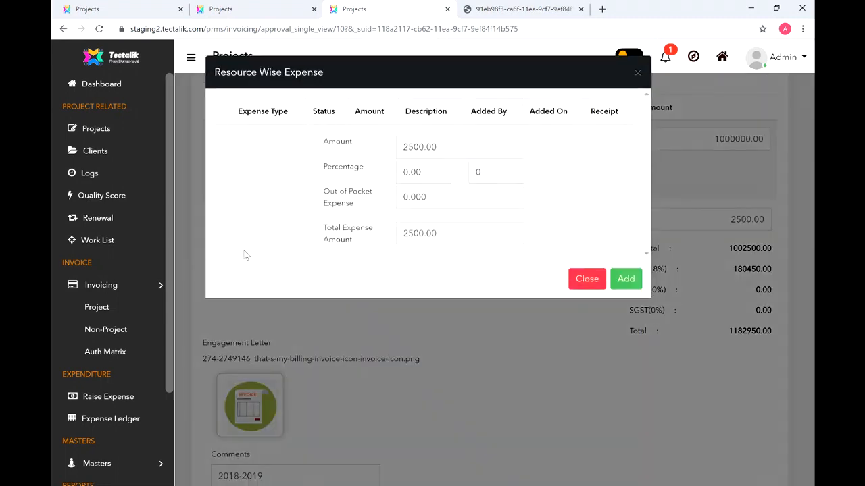
{"action": "left_click", "coordinate": [639, 73]}
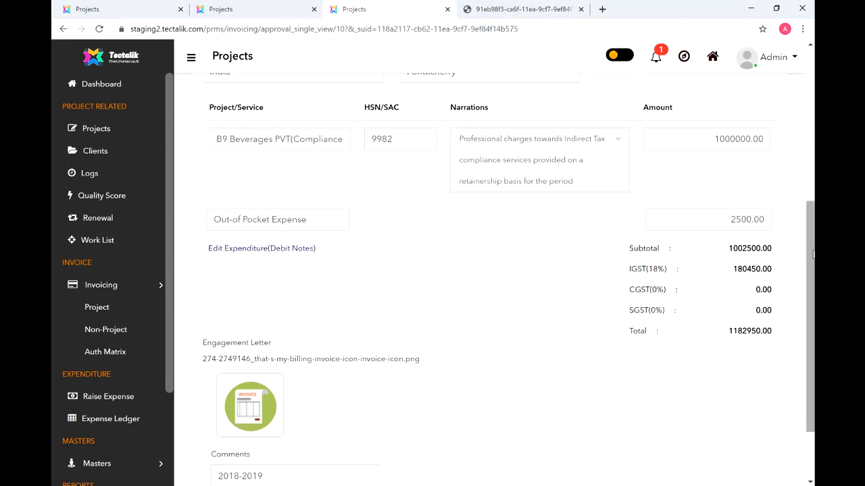
- Open the B9 Beverages invoice as a PDF from the bottom of the approval page
{"action": "scroll", "coordinate": [810, 318], "scroll_direction": "down", "scroll_amount": 2}
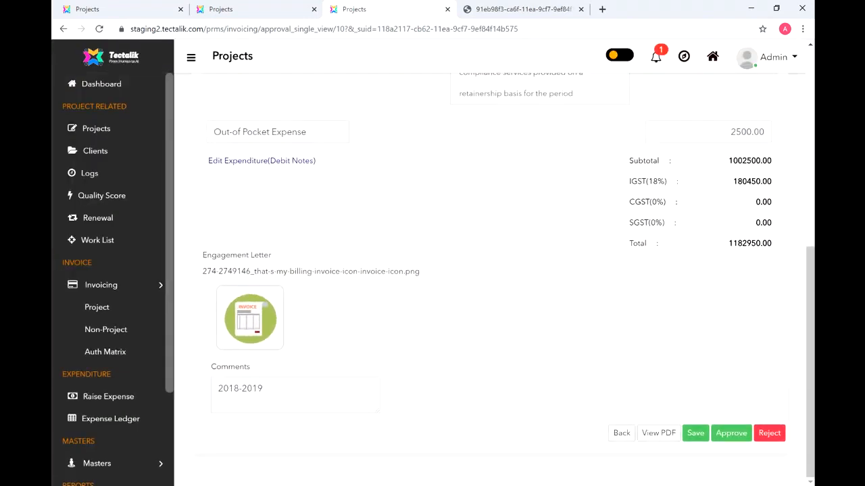
{"action": "left_click", "coordinate": [658, 441]}
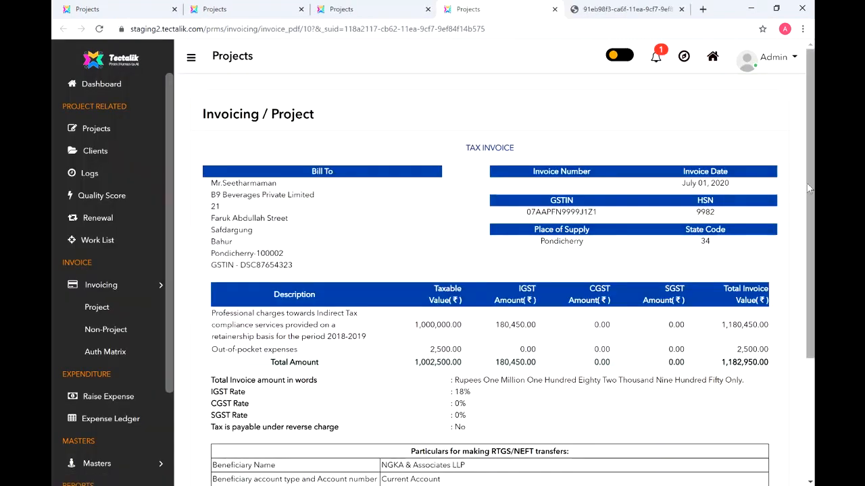
- Read through the tax invoice PDF, then go back to the B9 Beverages approval page
{"action": "left_click_drag", "start_coordinate": [807, 182], "coordinate": [809, 197]}
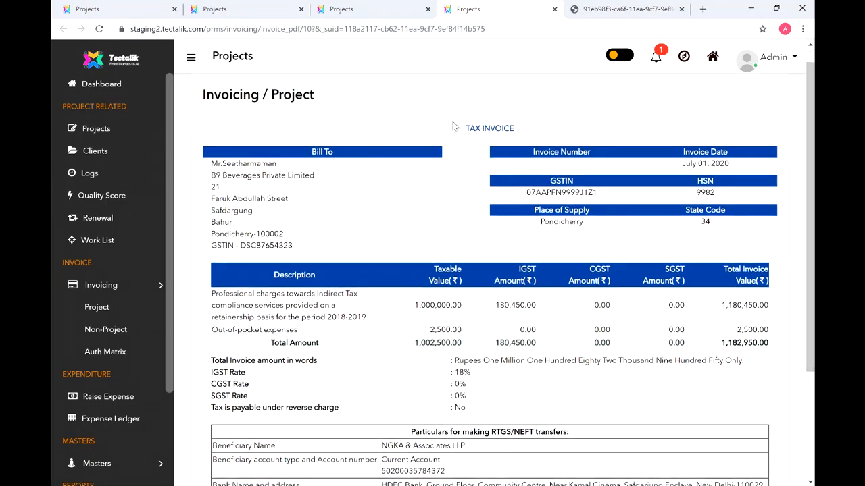
{"action": "scroll", "coordinate": [452, 122], "scroll_direction": "up", "scroll_amount": 1}
{"action": "scroll", "coordinate": [452, 126], "scroll_direction": "down", "scroll_amount": 1}
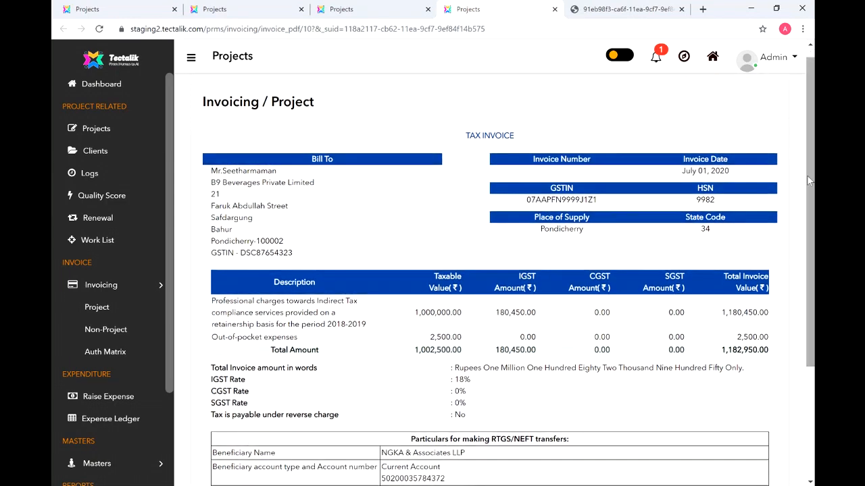
{"action": "scroll", "coordinate": [809, 180], "scroll_direction": "down", "scroll_amount": 4}
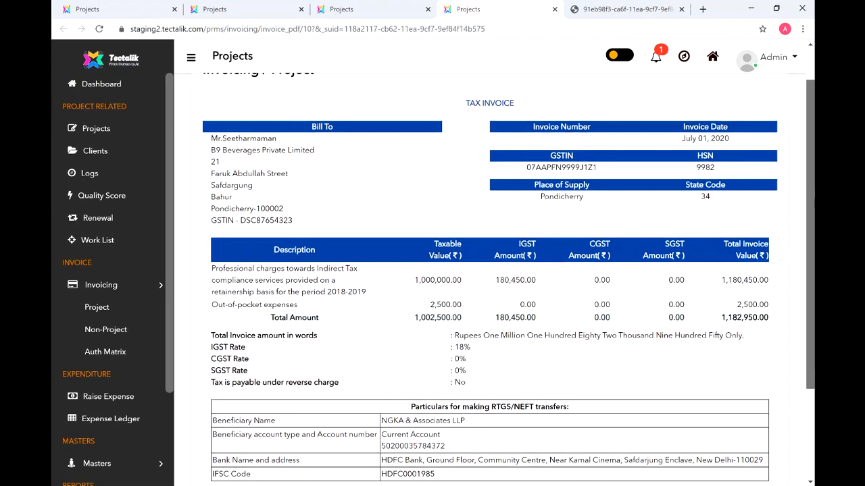
{"action": "left_click_drag", "start_coordinate": [814, 211], "coordinate": [814, 212]}
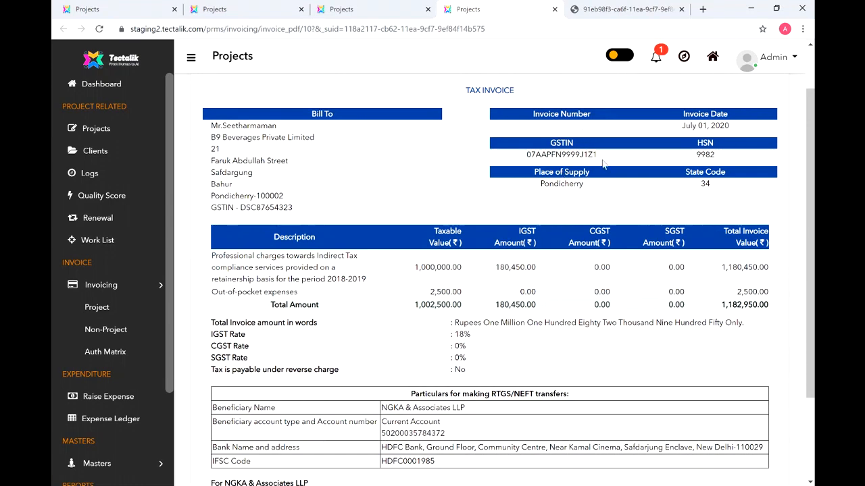
{"action": "scroll", "coordinate": [808, 172], "scroll_direction": "down", "scroll_amount": 3}
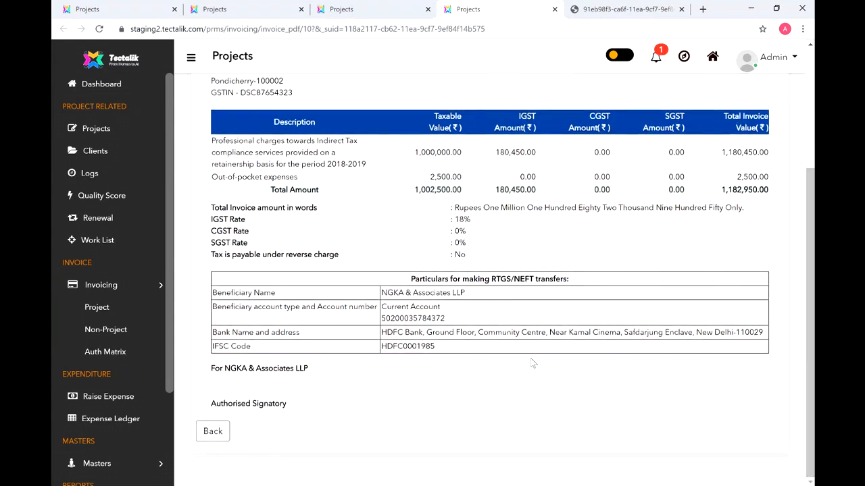
{"action": "left_click", "coordinate": [209, 432]}
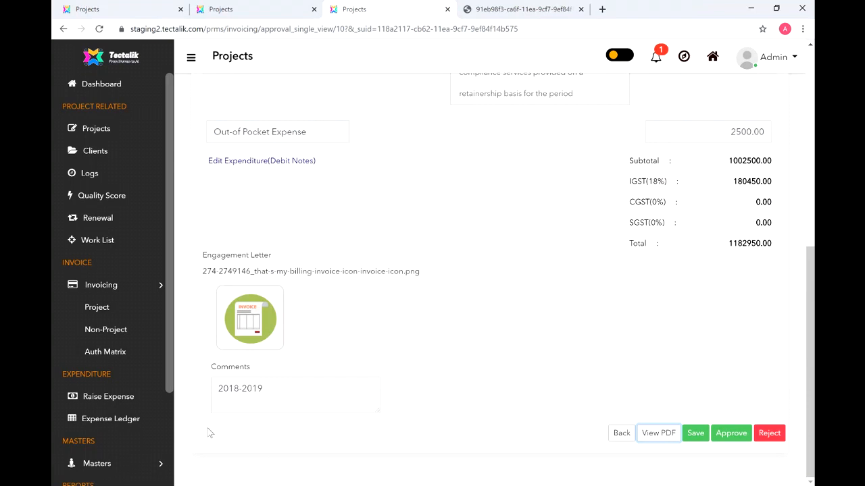
- Replace the 2018-2019 comment with 2019-2020
{"action": "left_click_drag", "start_coordinate": [285, 390], "coordinate": [214, 394]}
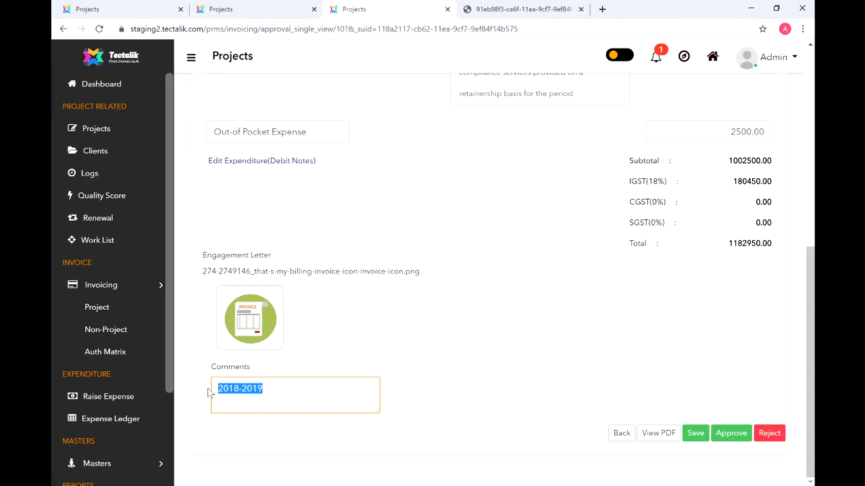
{"action": "type", "text": "2019-2020"}
- Change the out-of-pocket expense amount from 2500.00 to 2000
{"action": "left_click", "coordinate": [240, 161]}
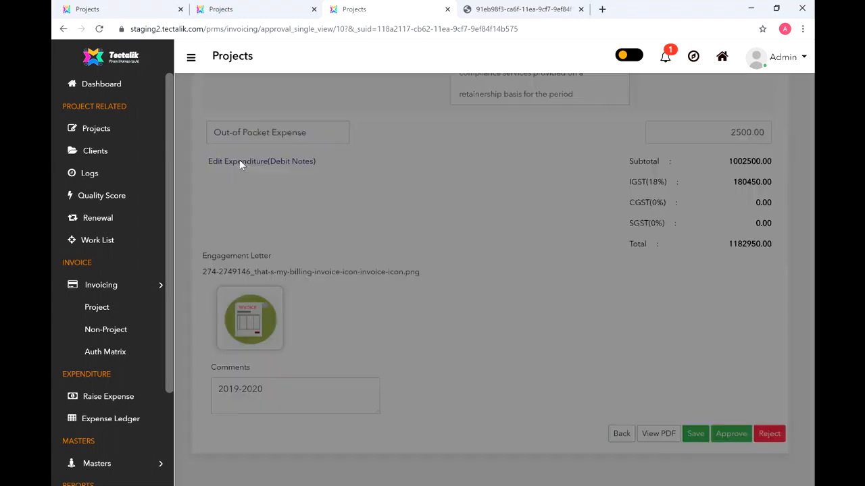
{"action": "double_click", "coordinate": [442, 147]}
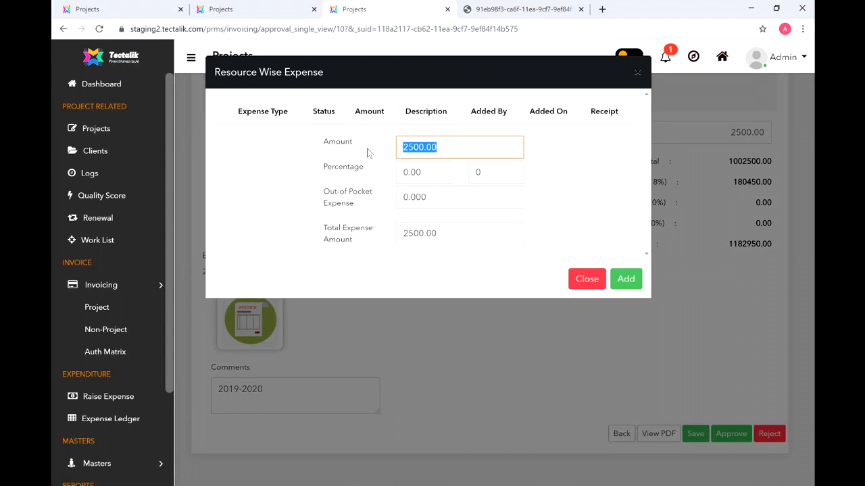
{"action": "type", "text": "2000"}
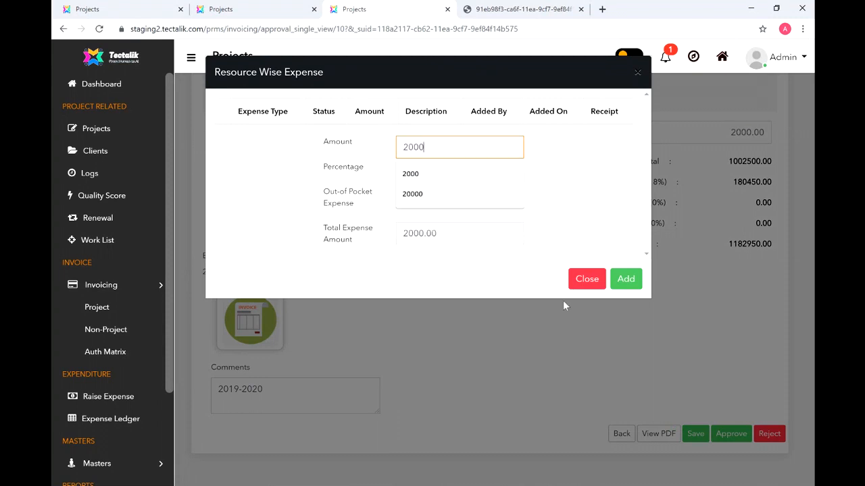
{"action": "left_click", "coordinate": [625, 280]}
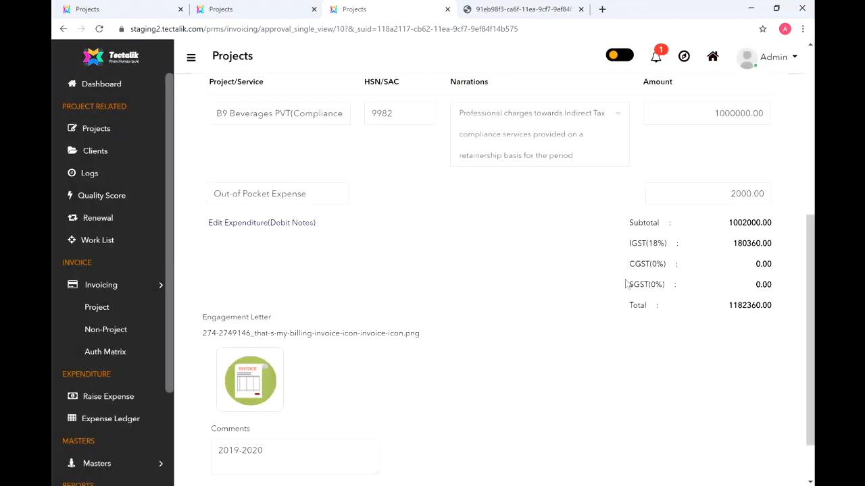
- Save the edited invoice, bringing its total to 1182360.00
{"action": "scroll", "coordinate": [807, 242], "scroll_direction": "down", "scroll_amount": 2}
{"action": "left_click", "coordinate": [686, 436]}
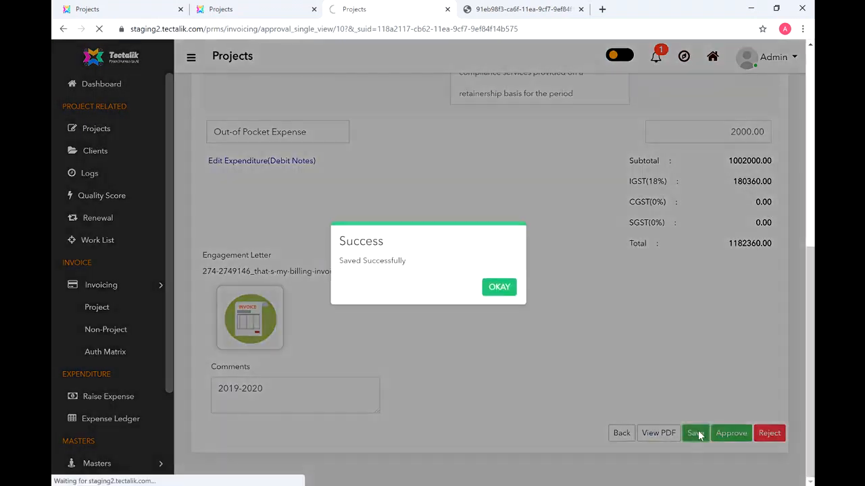
{"action": "left_click", "coordinate": [501, 291]}
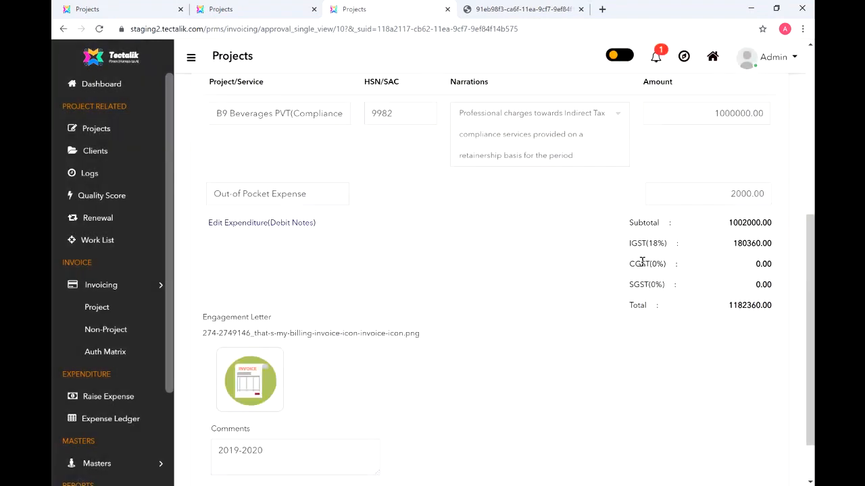
{"action": "scroll", "coordinate": [812, 348], "scroll_direction": "down", "scroll_amount": 1}
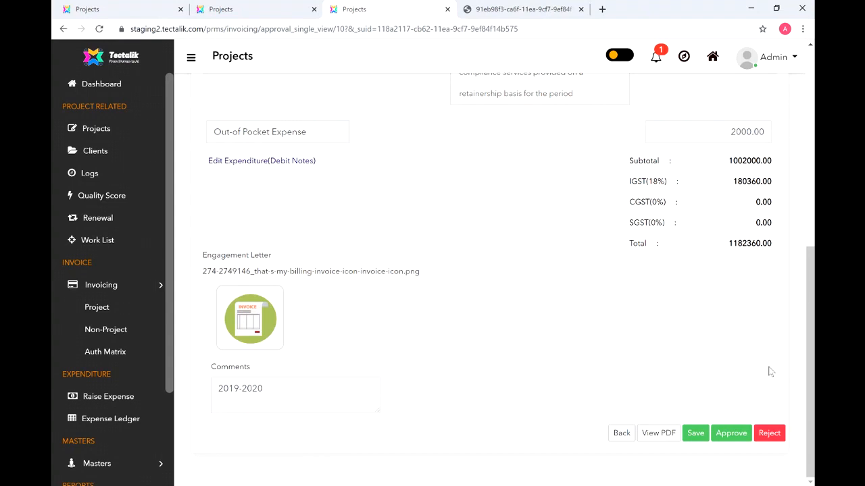
- Check the regenerated invoice PDF for period 2019-2020 and the 2,000.00 expense, then return to approval
{"action": "left_click", "coordinate": [658, 436]}
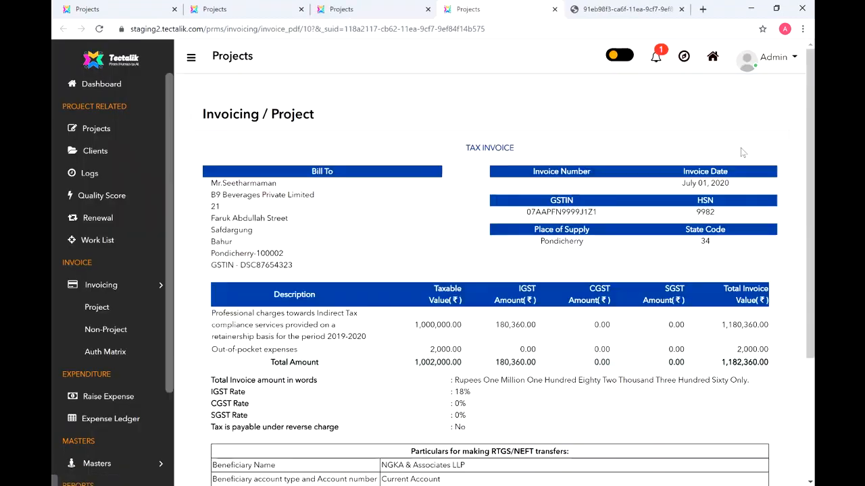
{"action": "scroll", "coordinate": [588, 223], "scroll_direction": "down", "scroll_amount": 1}
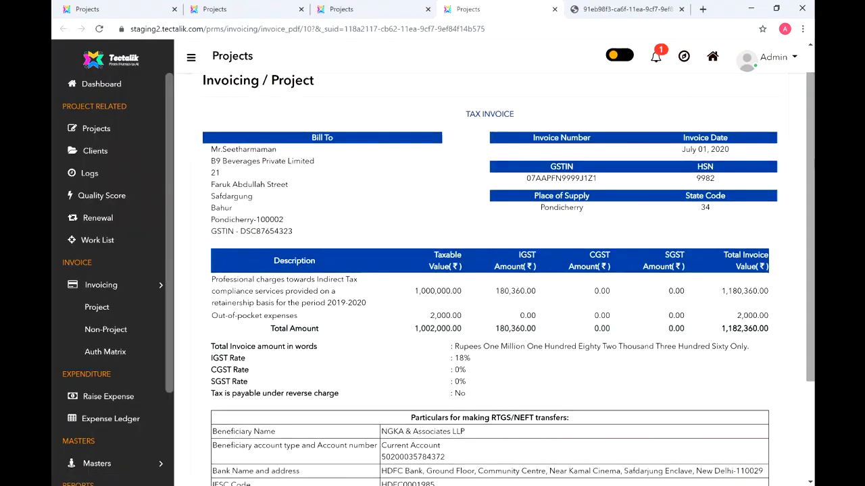
{"action": "left_click_drag", "start_coordinate": [320, 307], "coordinate": [327, 305]}
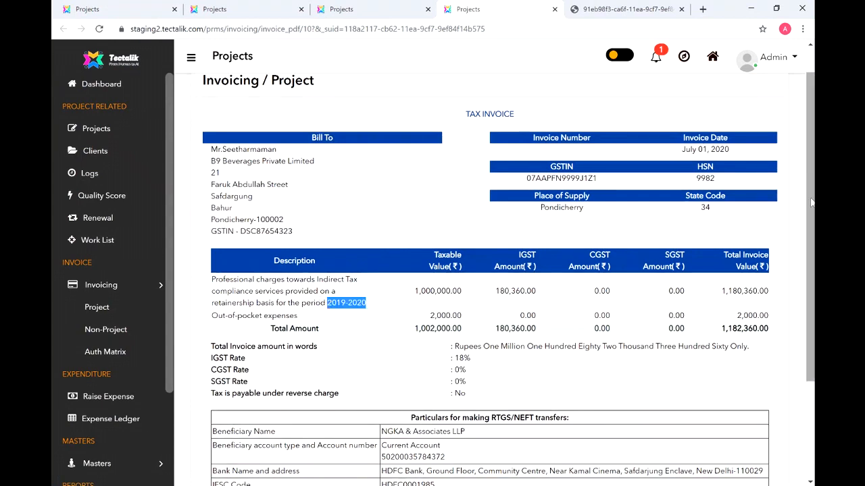
{"action": "scroll", "coordinate": [811, 203], "scroll_direction": "down", "scroll_amount": 1}
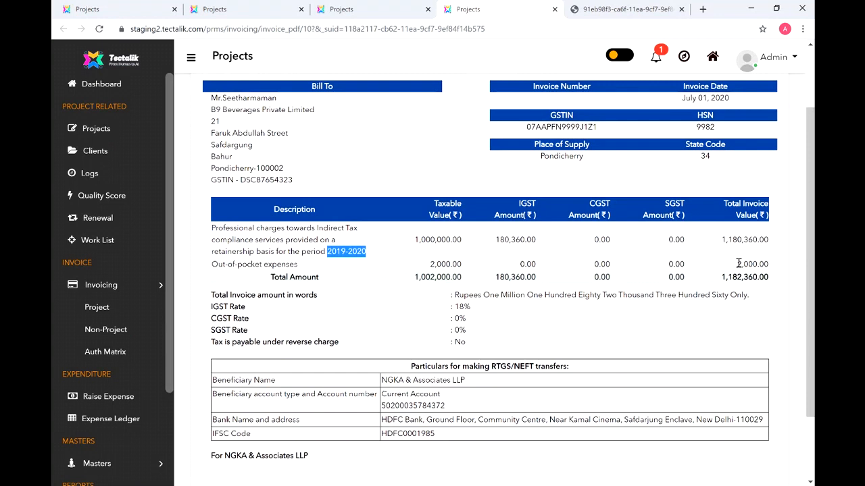
{"action": "left_click_drag", "start_coordinate": [737, 264], "coordinate": [779, 264]}
{"action": "left_click", "coordinate": [780, 268]}
{"action": "left_click", "coordinate": [366, 12]}
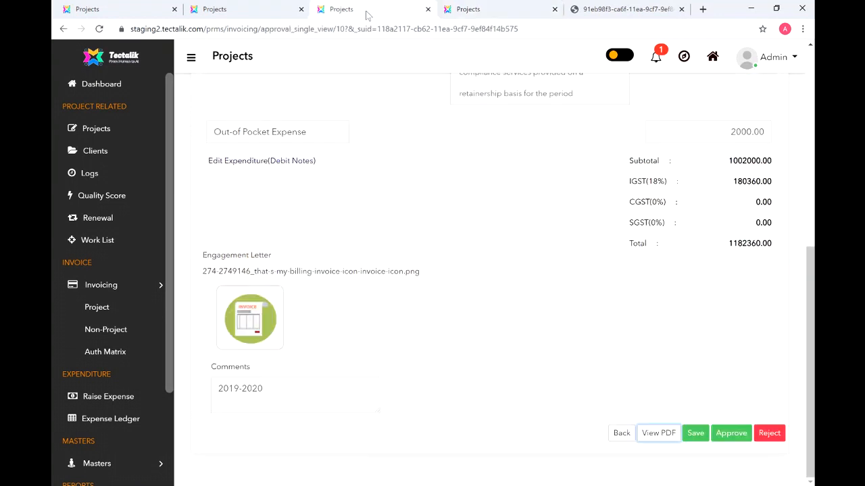
- Approve the B9 Beverages invoice and confirm it appears as Approved under Raised Invoices
{"action": "left_click", "coordinate": [728, 434]}
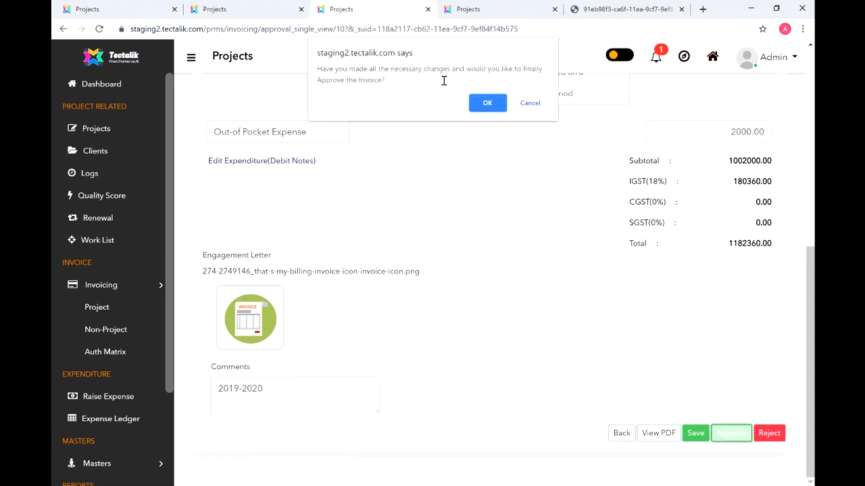
{"action": "left_click", "coordinate": [487, 104]}
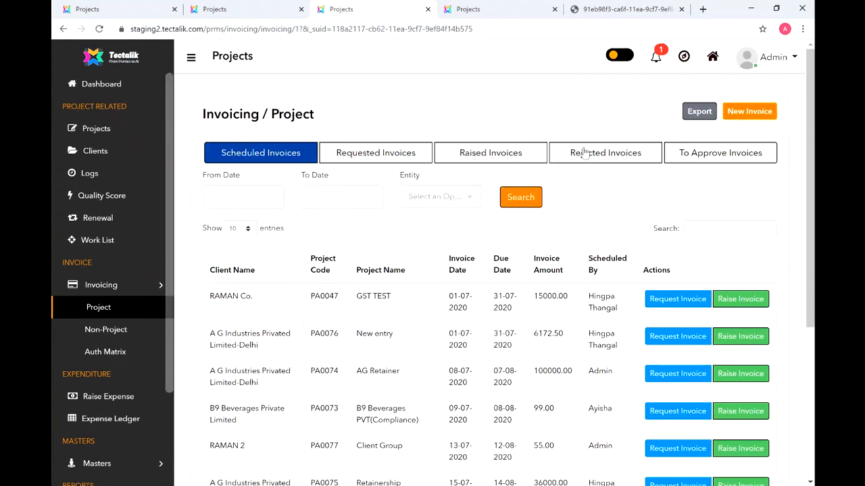
{"action": "left_click", "coordinate": [675, 156]}
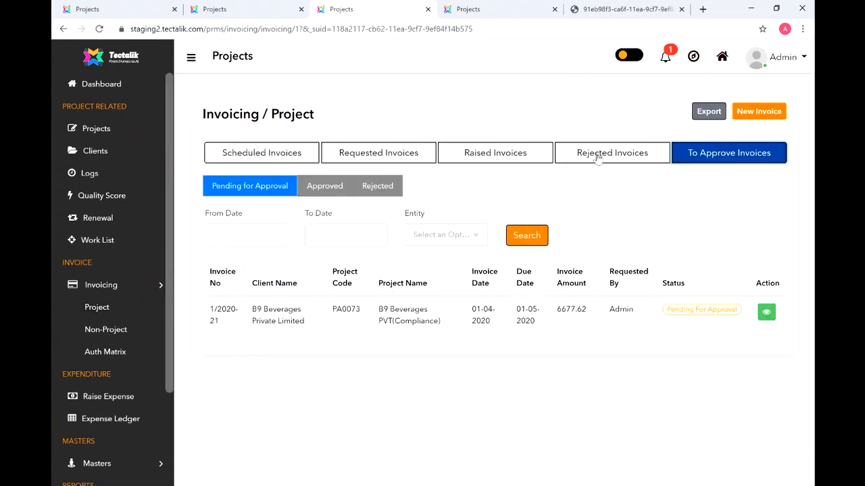
{"action": "left_click", "coordinate": [489, 155]}
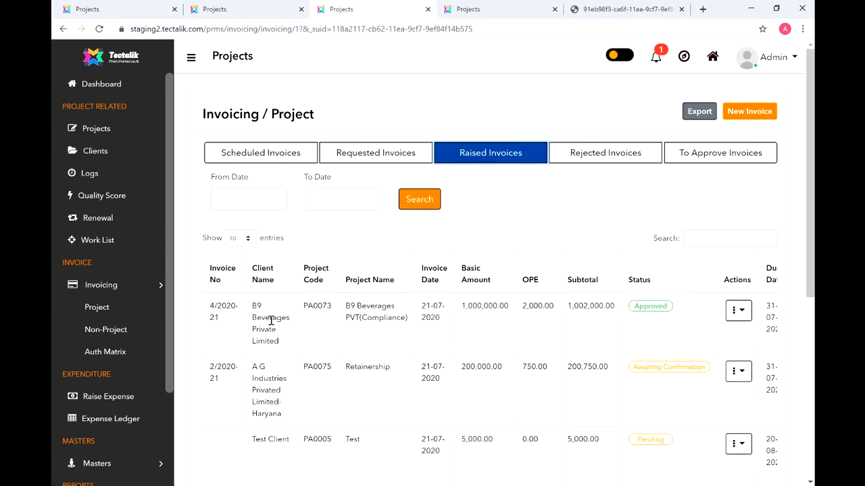